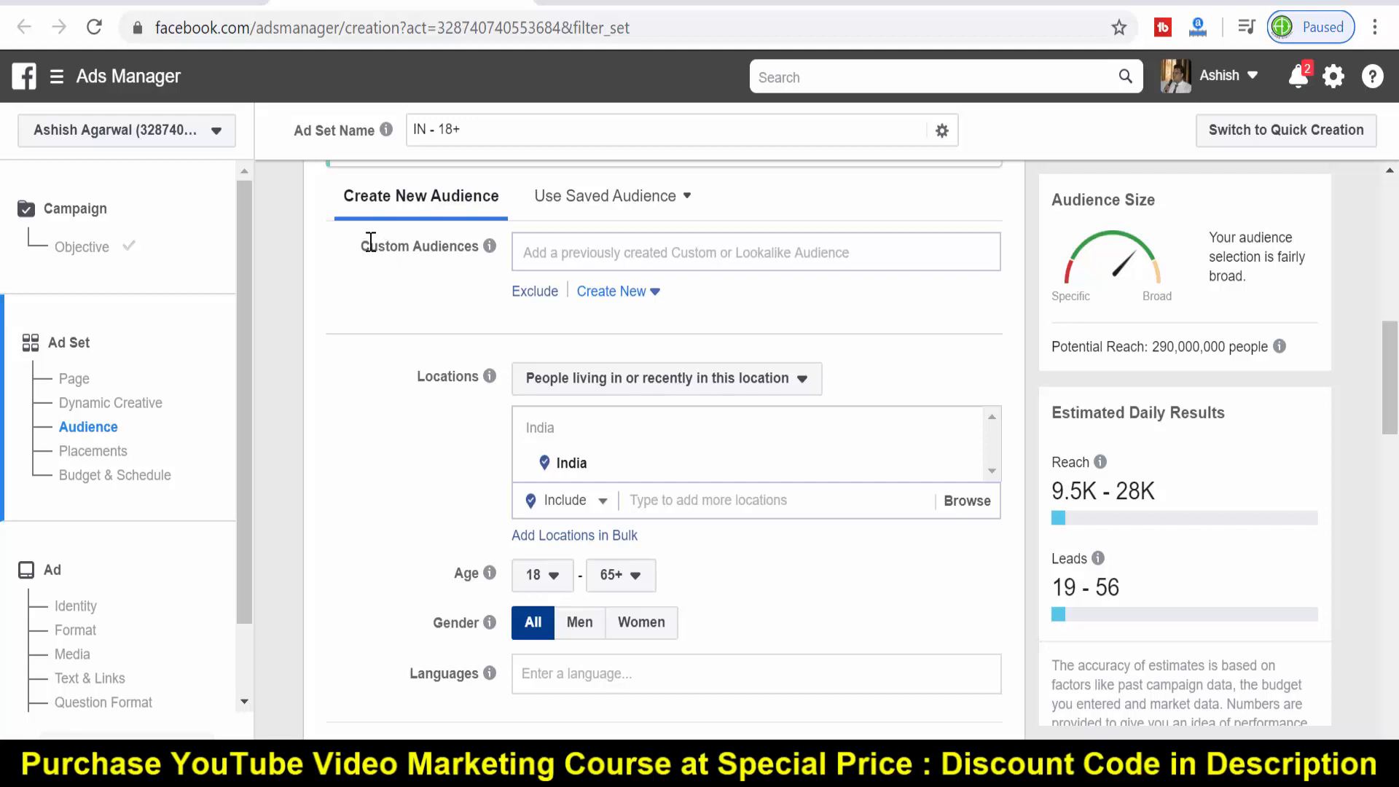
- Start creating a new custom audience that uses the website as its source
mouse_move(490, 246)
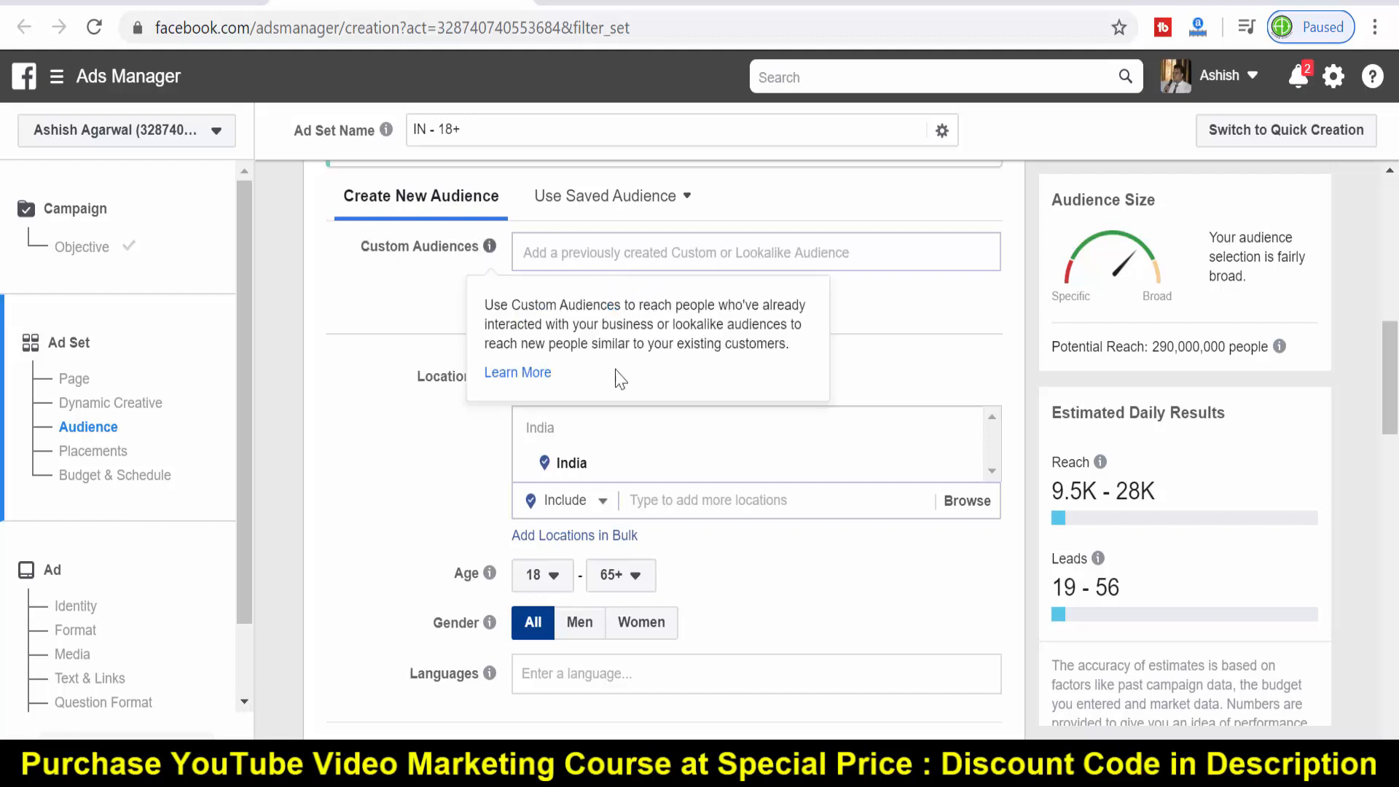
click(627, 300)
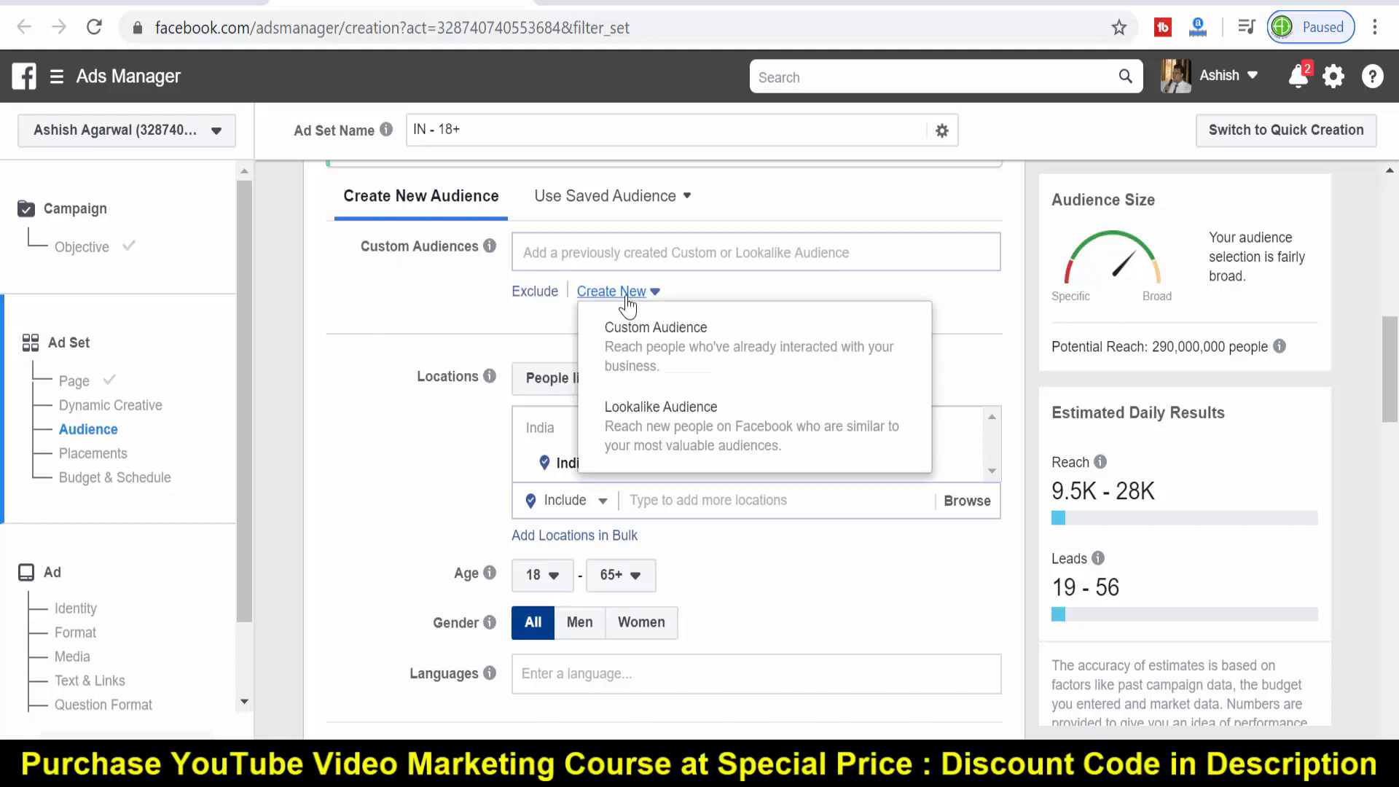
click(628, 336)
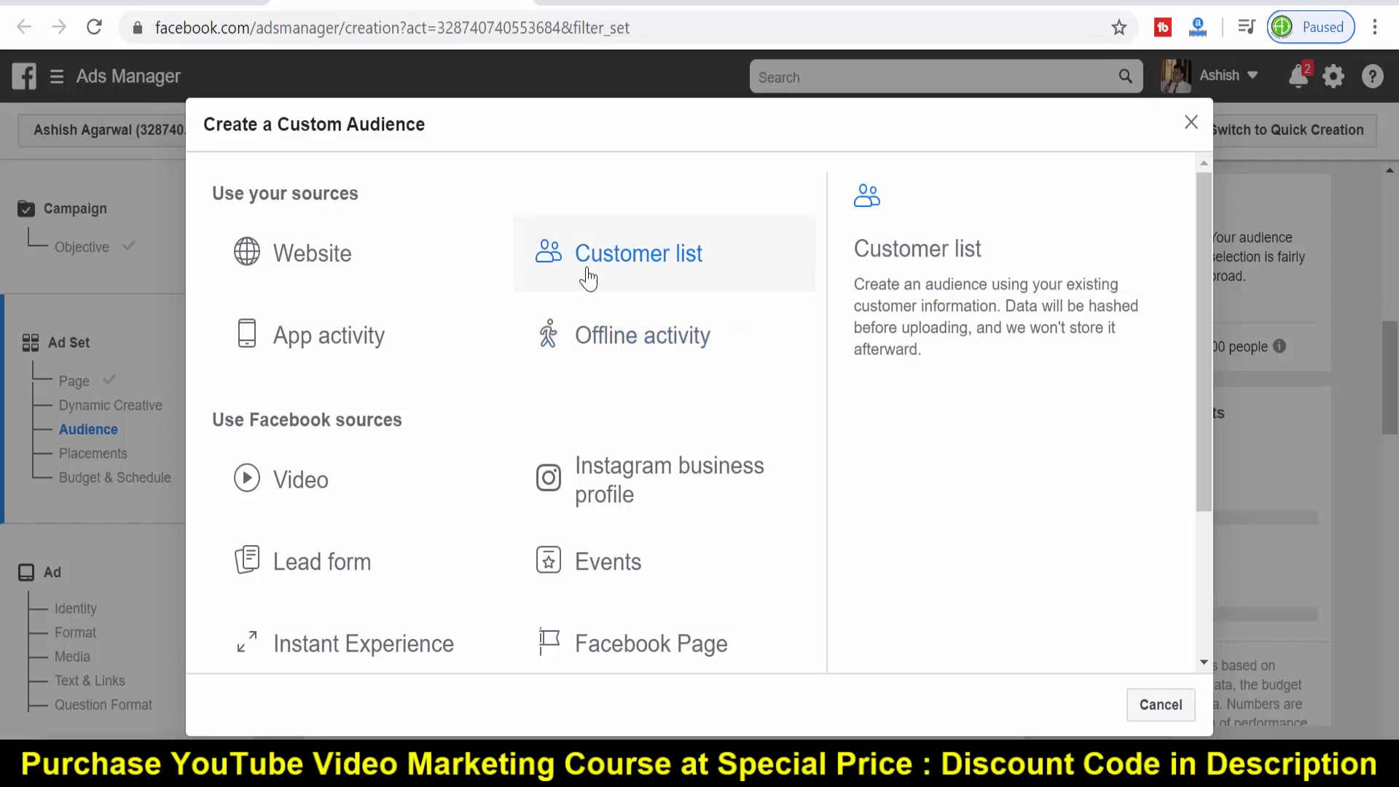
click(297, 275)
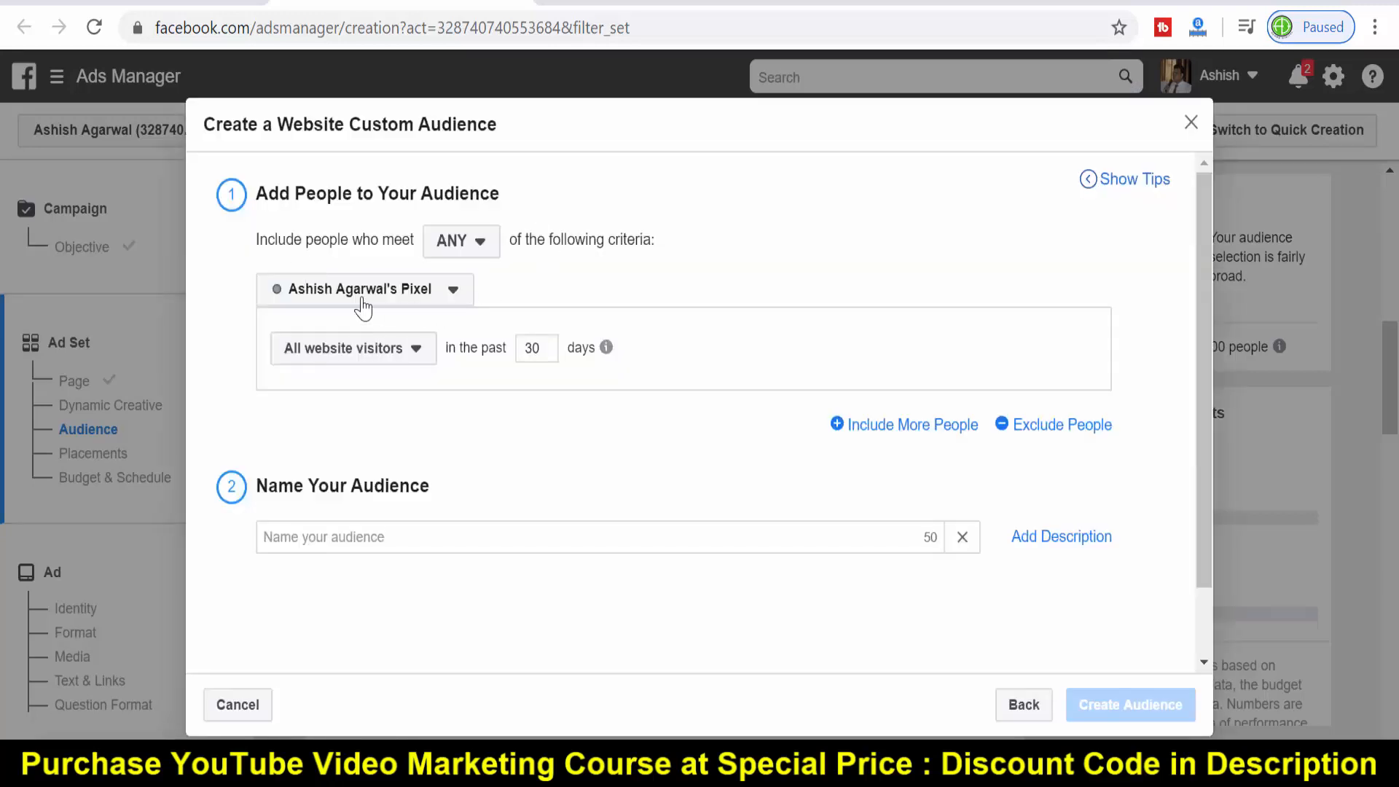
- Define the website audience with the account's pixel and all website visitors in the past 90 days
click(408, 295)
click(389, 343)
drag(533, 351, 519, 358)
text(9)
- Name the audience with the owner's first name followed by "Website", create it and finish the dialog
click(438, 545)
text(ashish )
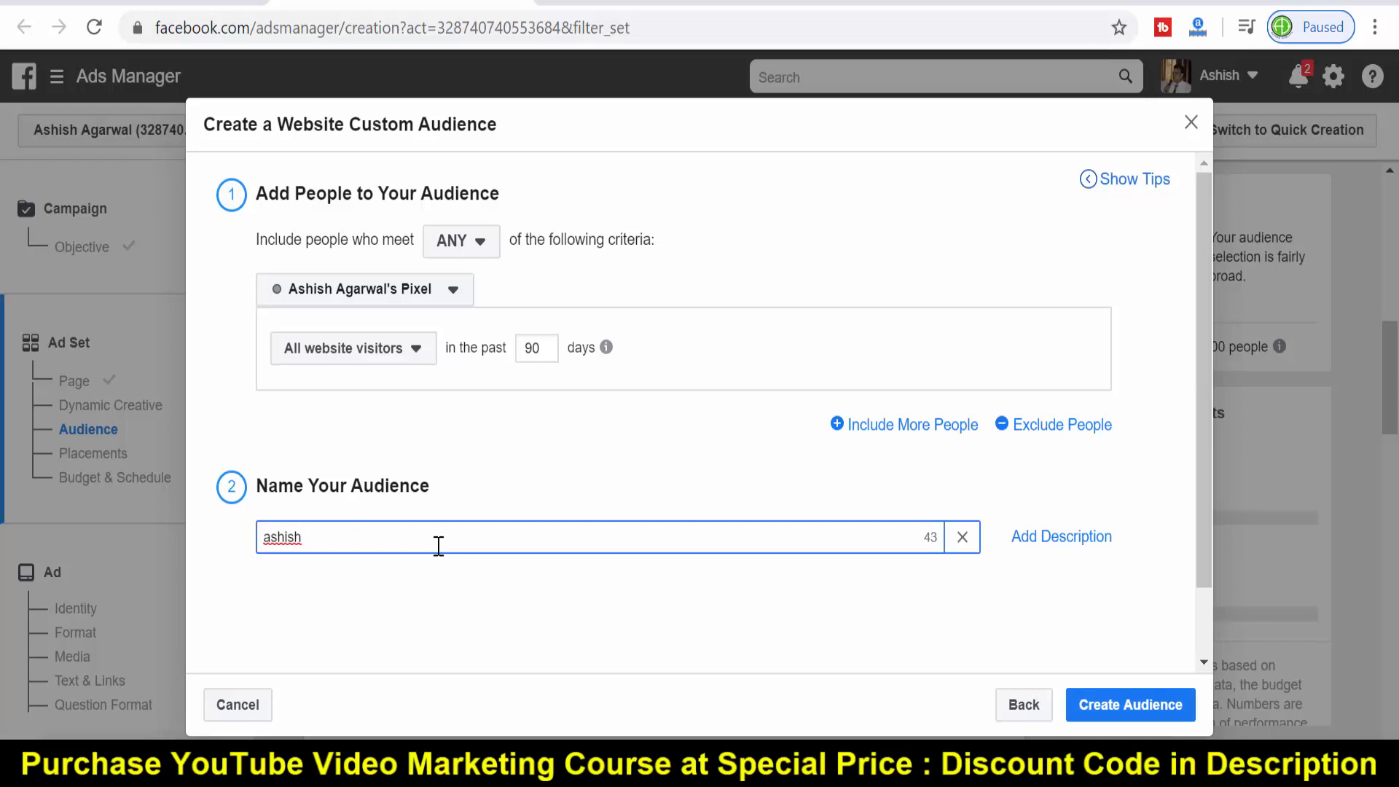
text(Website)
click(1141, 709)
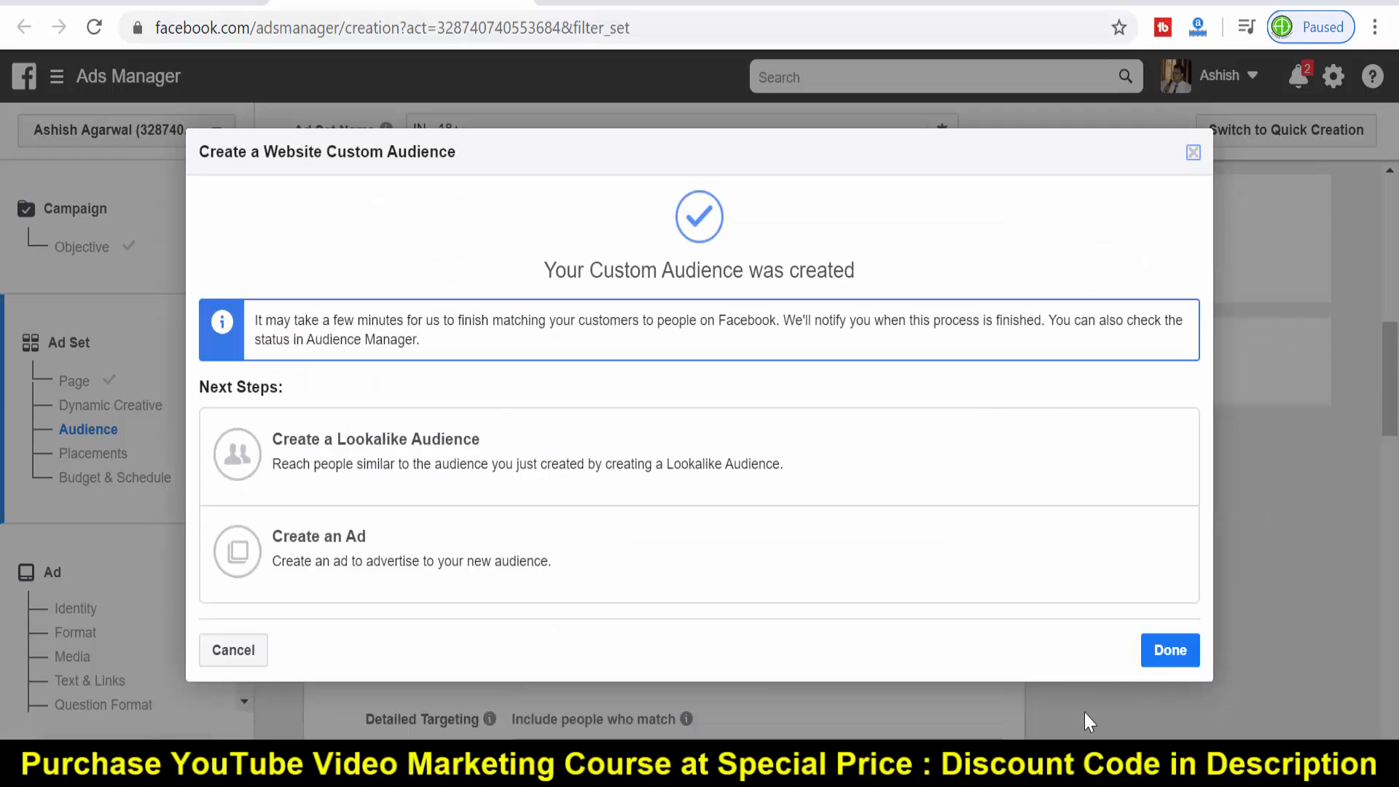
click(1162, 647)
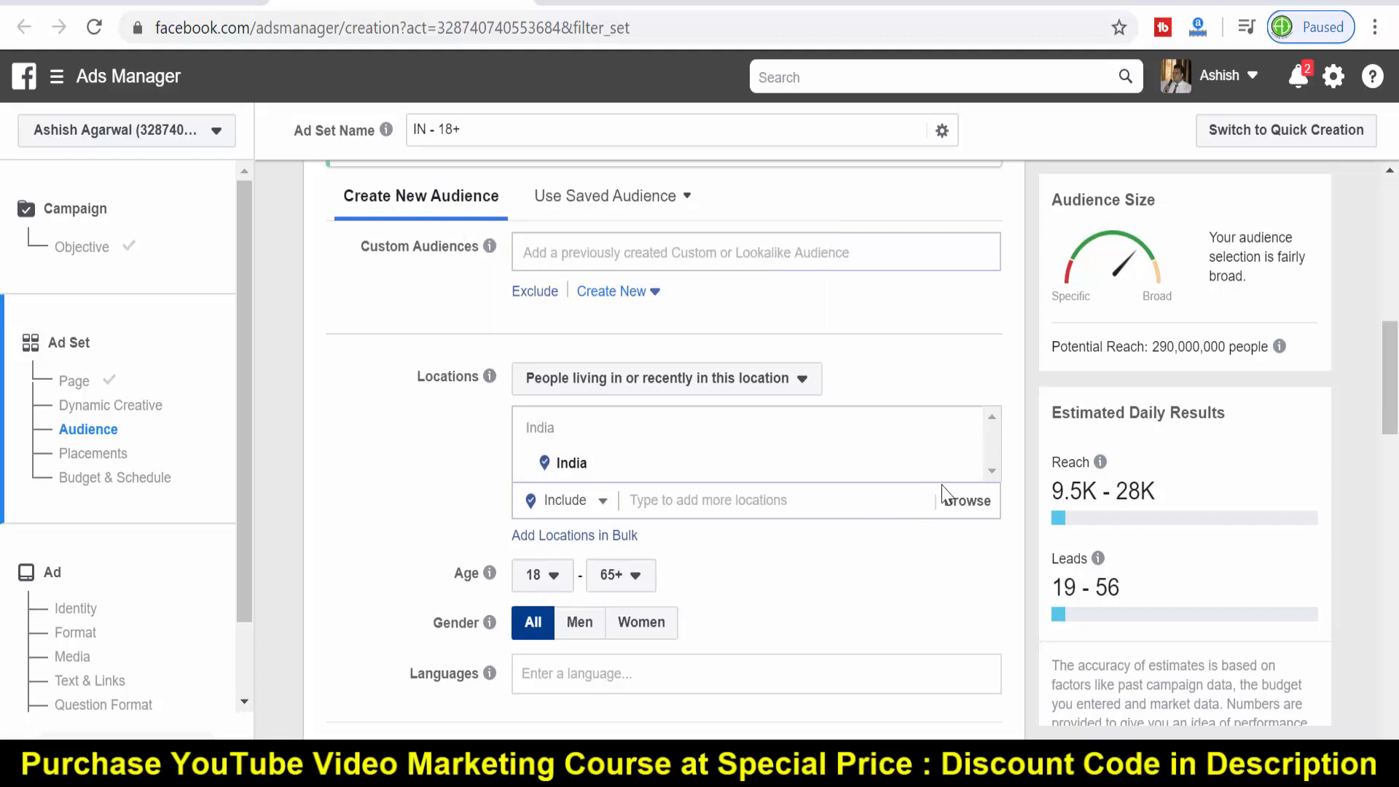
- Remove India from the ad set's locations and include Delhi instead
click(962, 466)
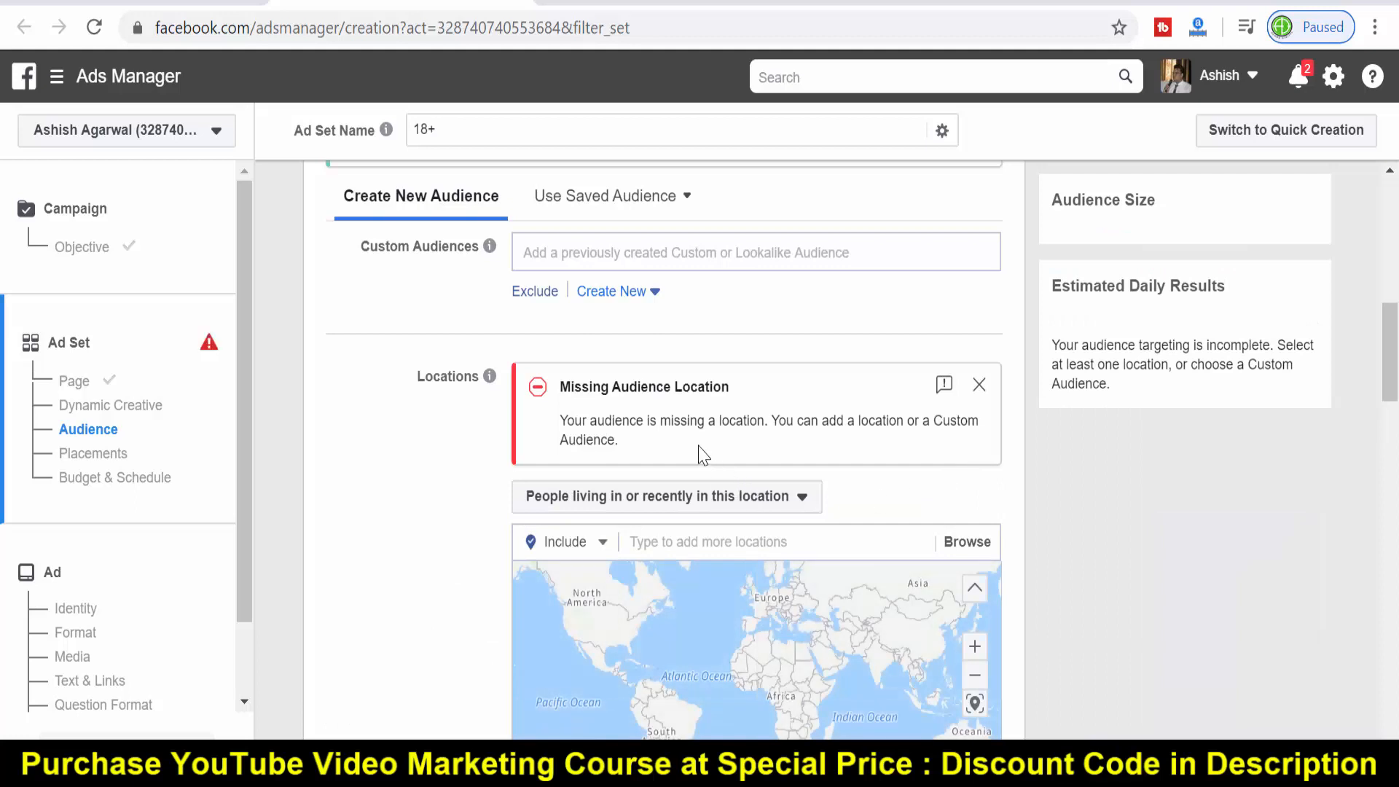
click(668, 552)
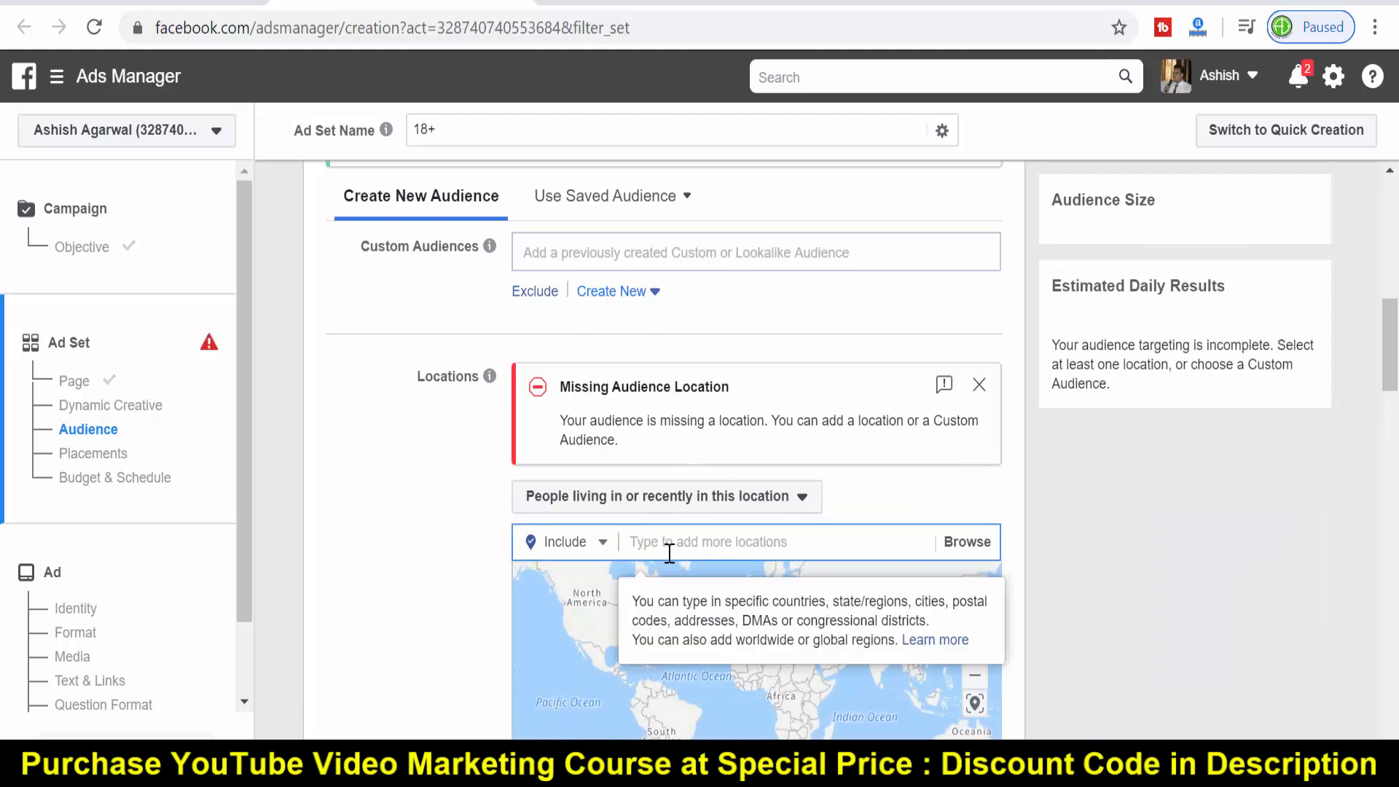
text(delhi)
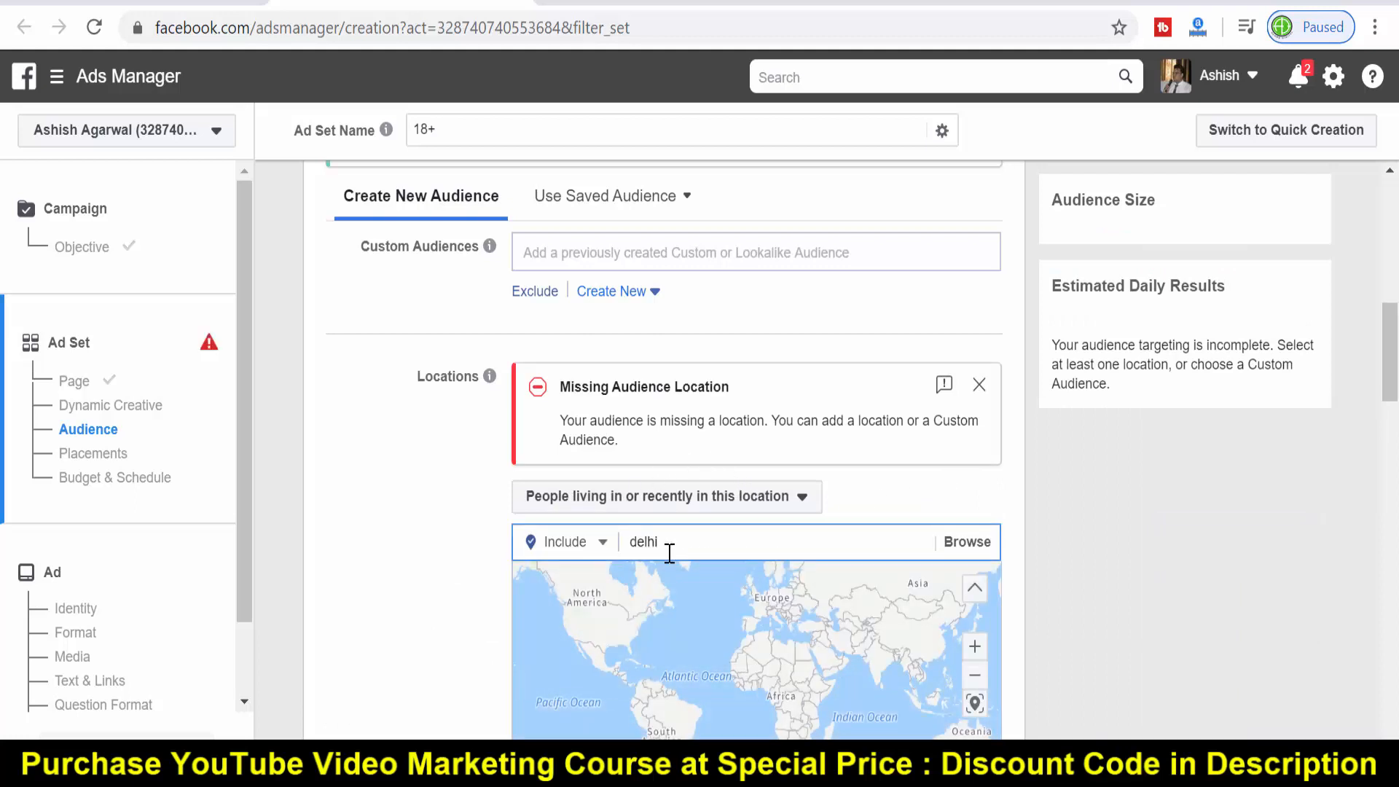
click(665, 581)
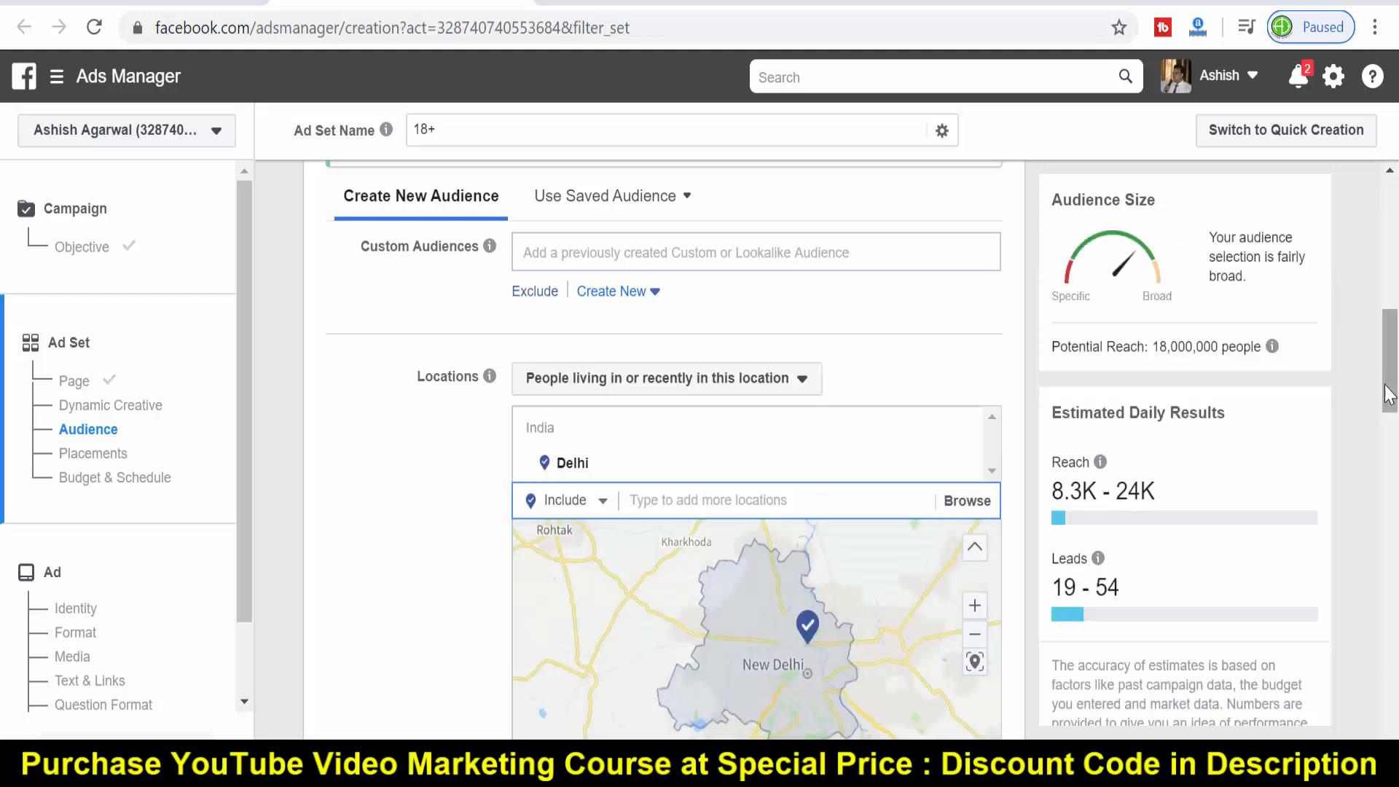
- Drop a location pin on Tilak Nagar in west Delhi on the map
drag(1389, 393, 1395, 423)
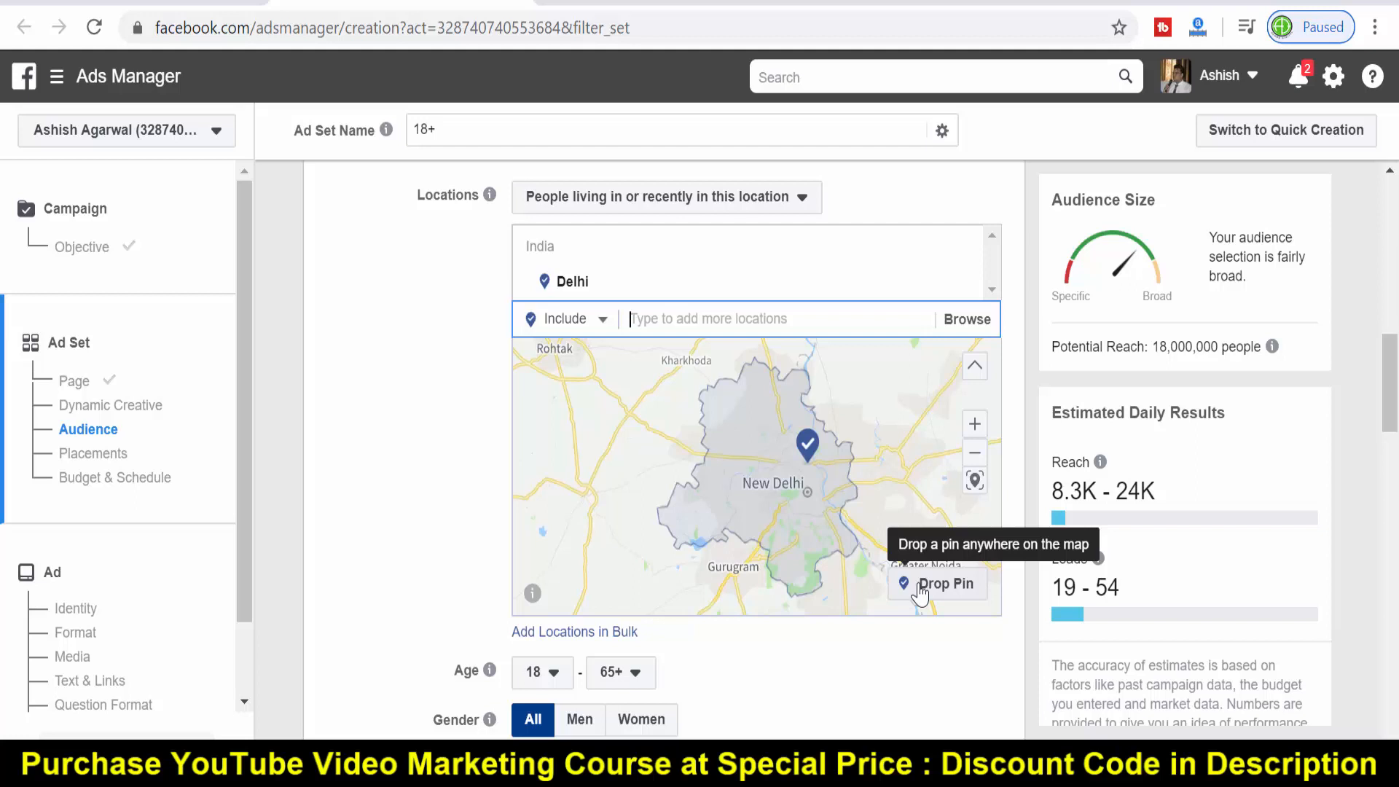
click(975, 432)
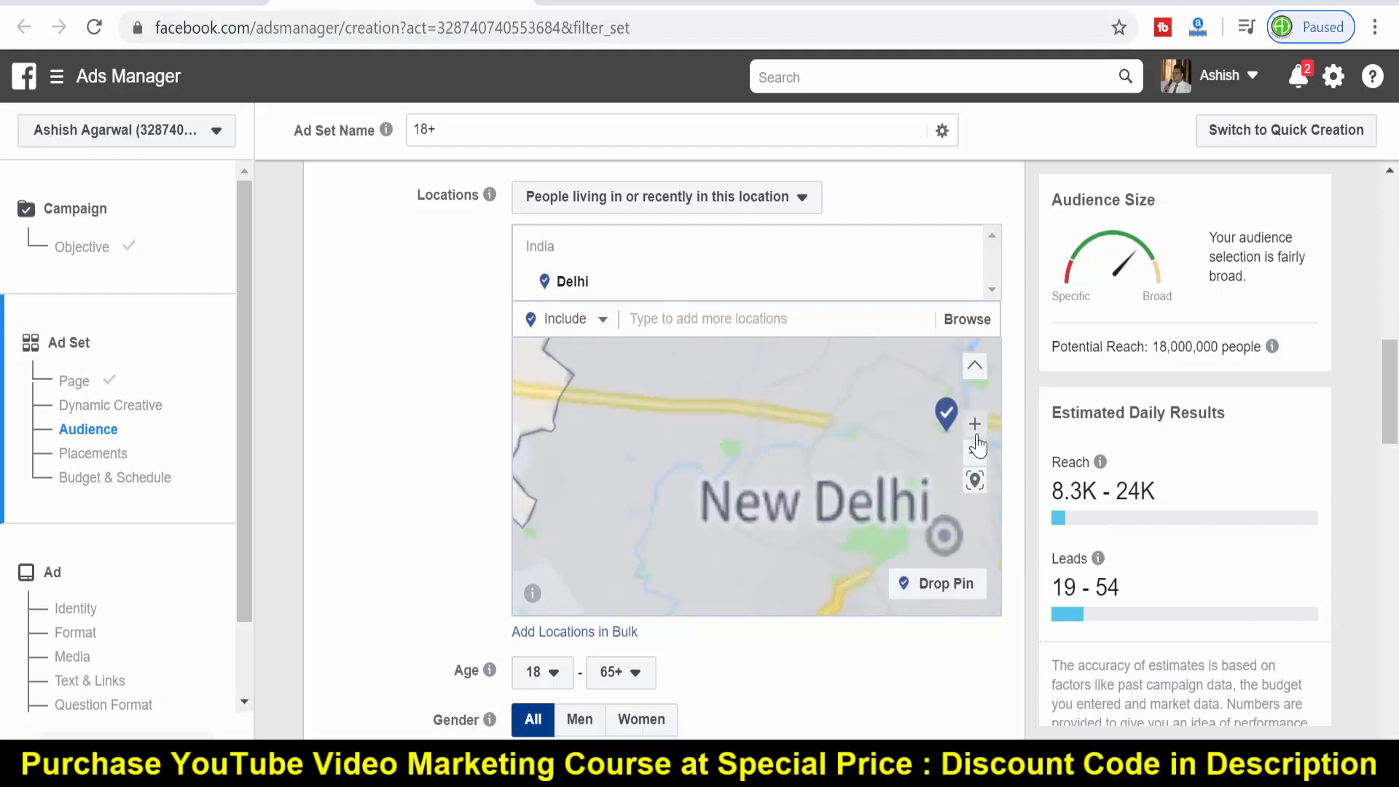
click(976, 434)
click(975, 435)
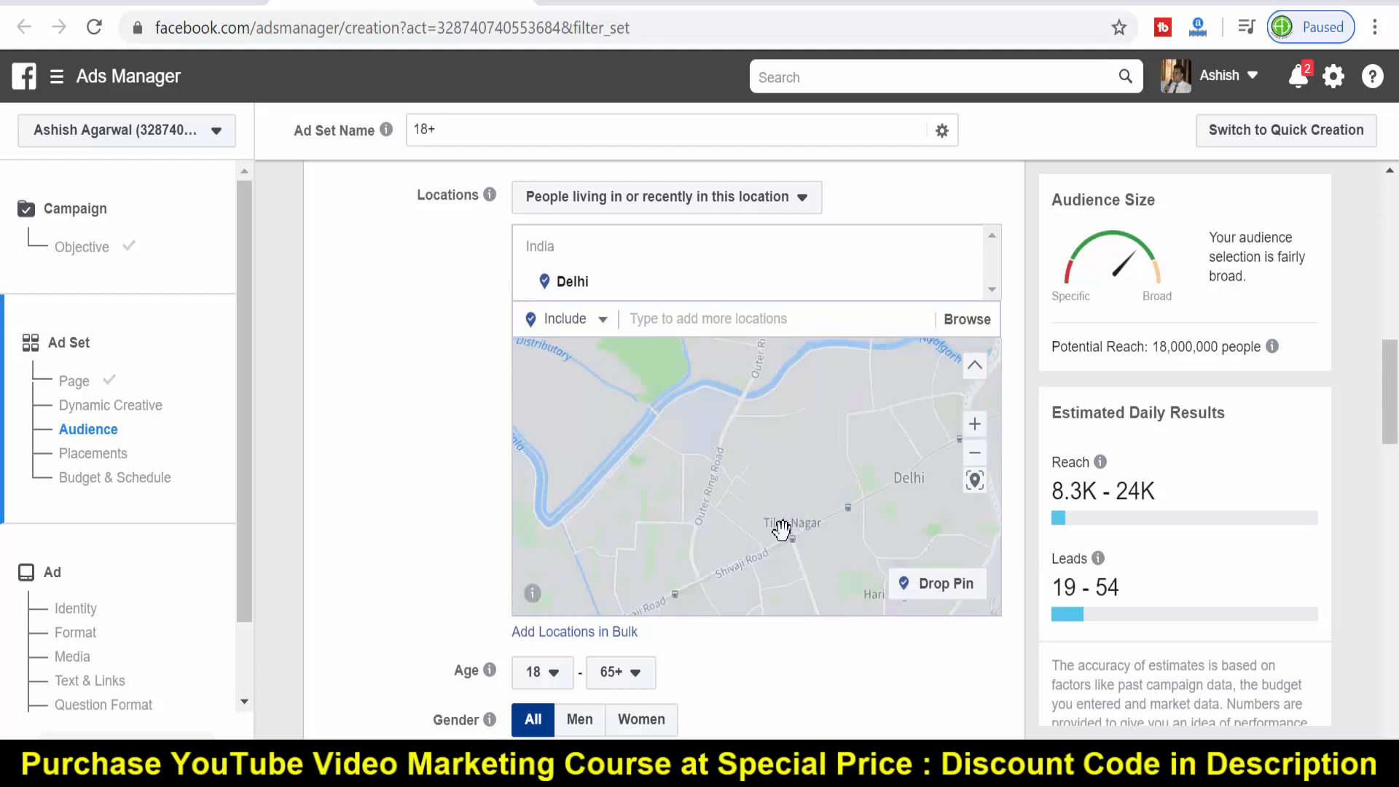
click(916, 591)
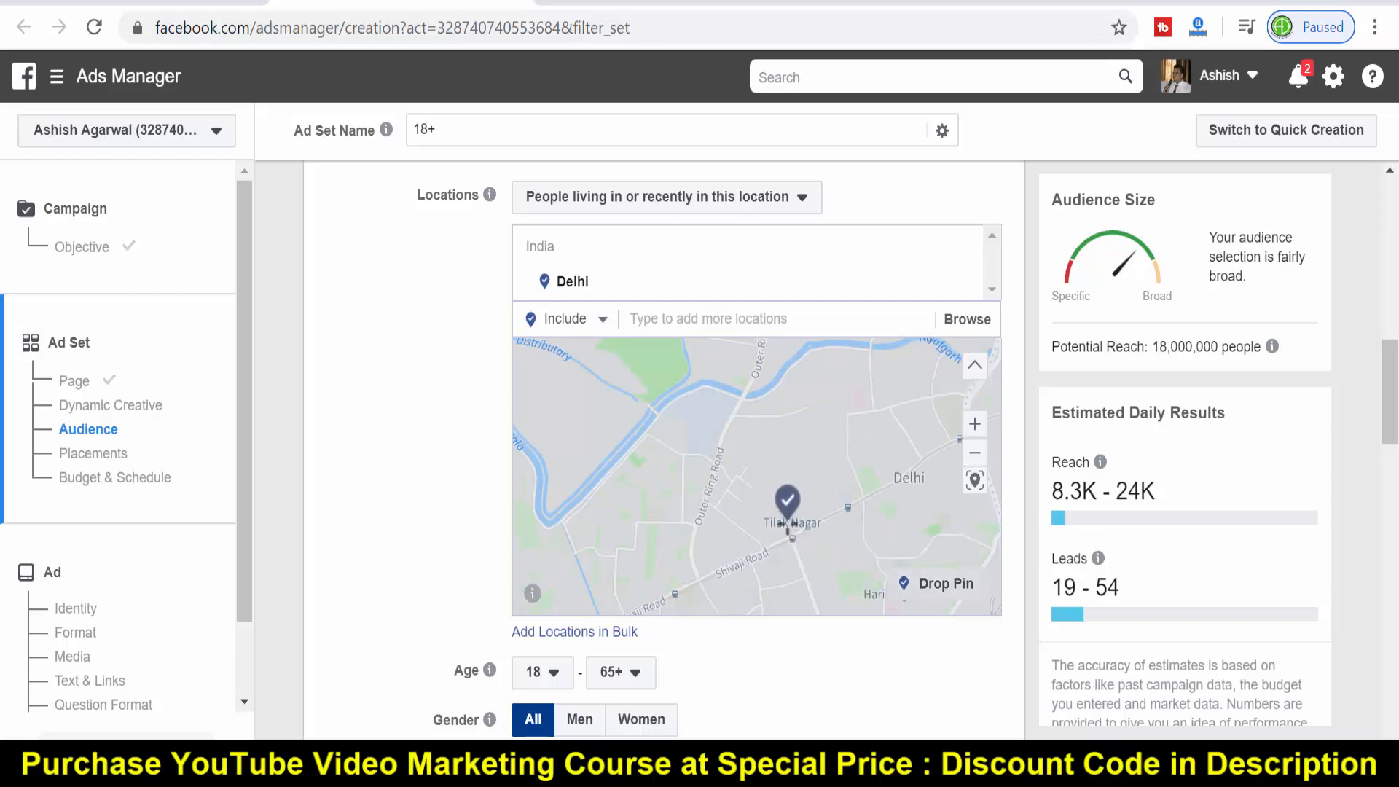
click(787, 522)
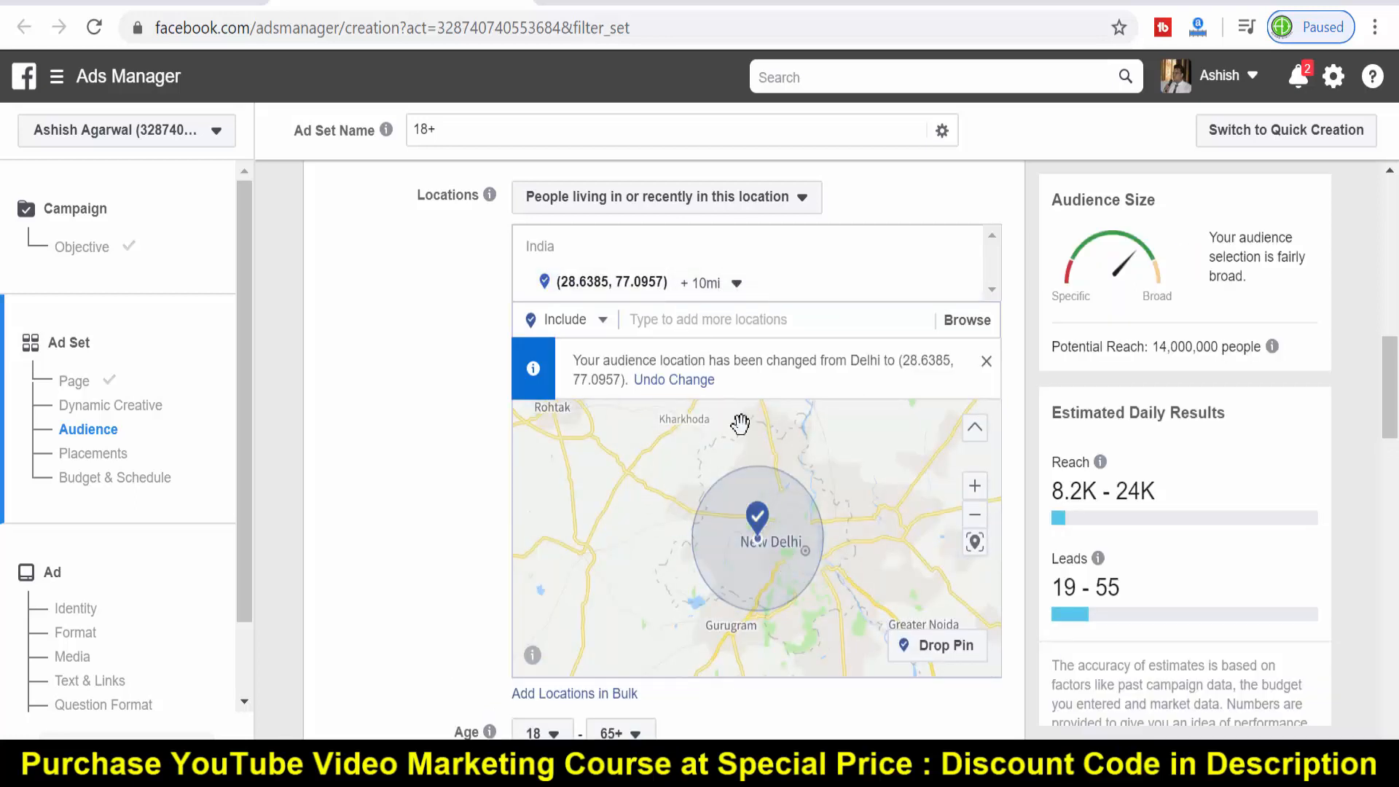
- Reduce the pinned location's targeting radius to 1 mi and check its coverage on the map
click(726, 293)
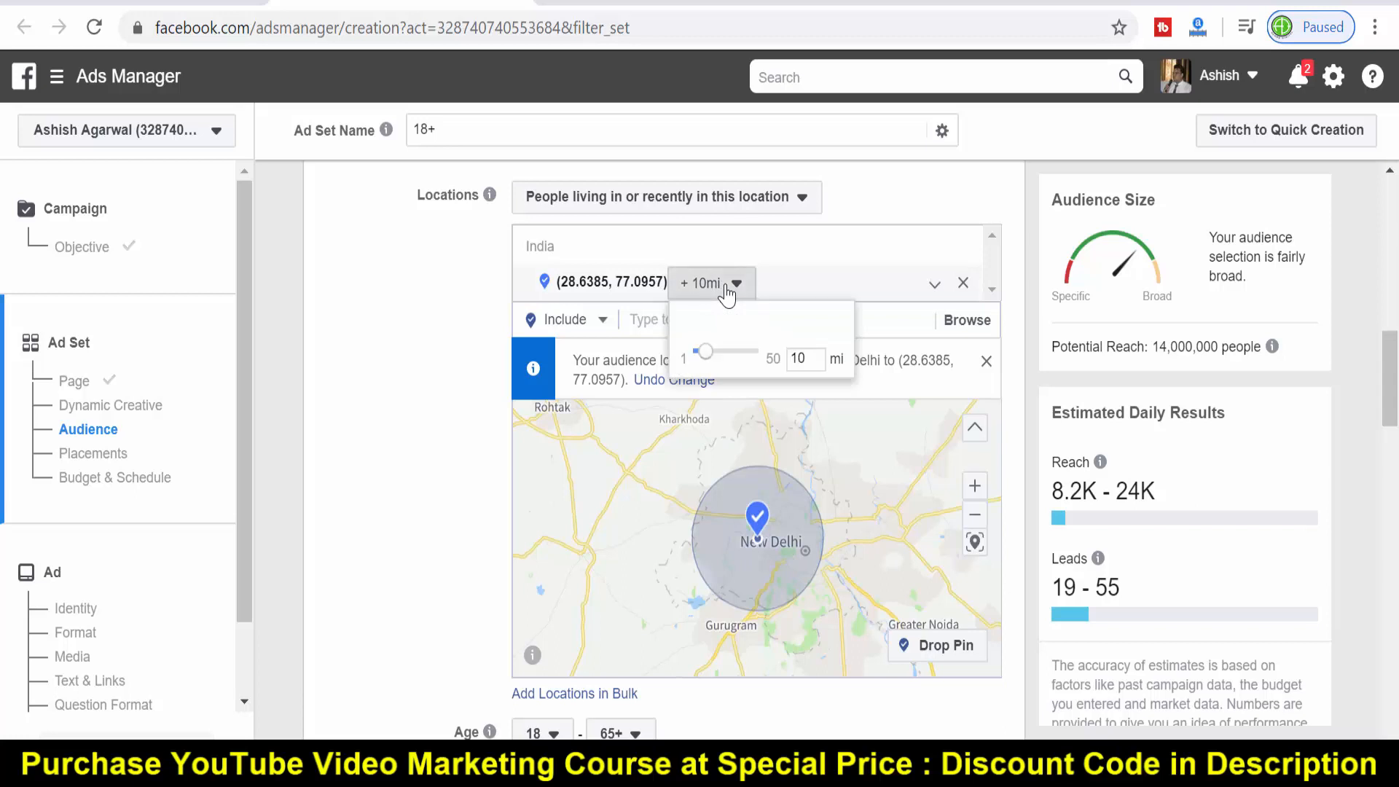
drag(703, 352, 676, 364)
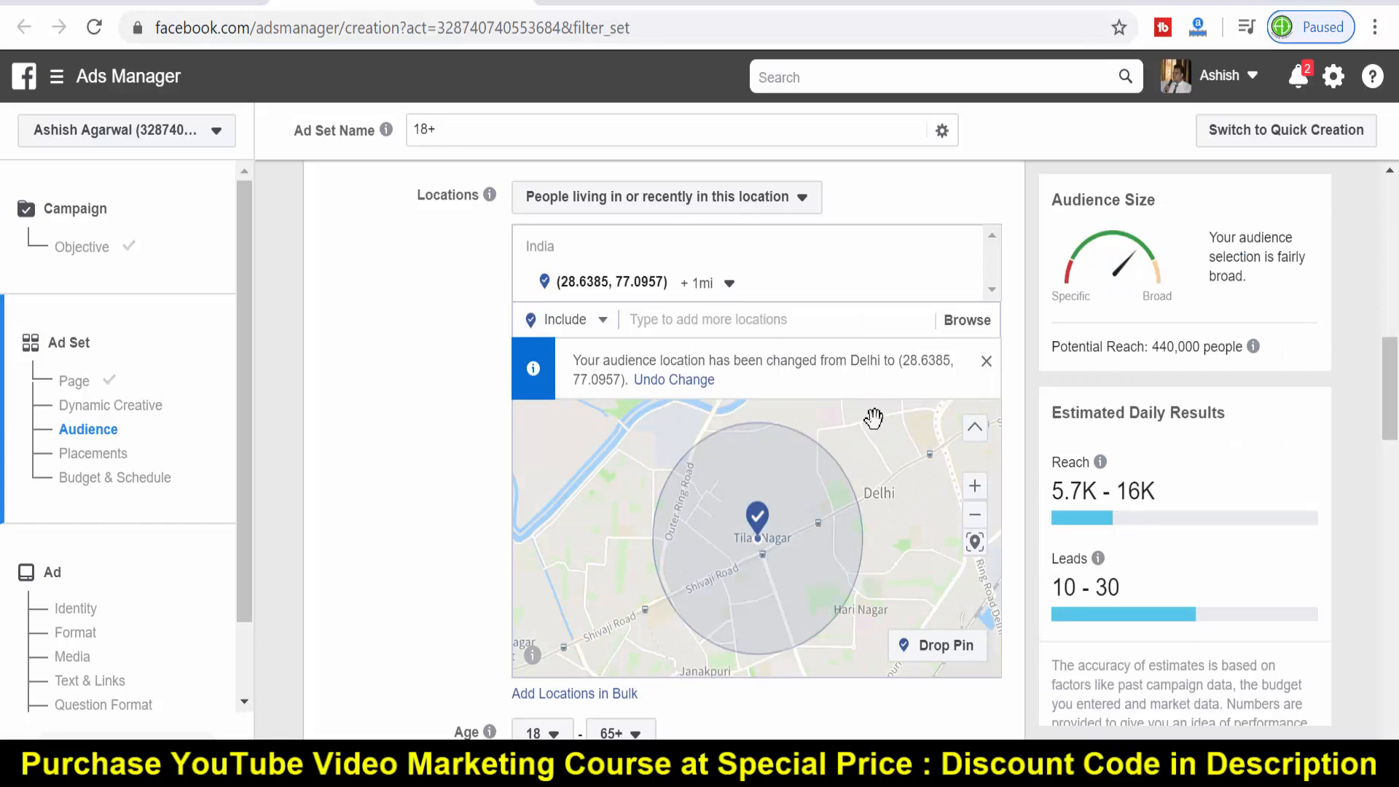
click(976, 516)
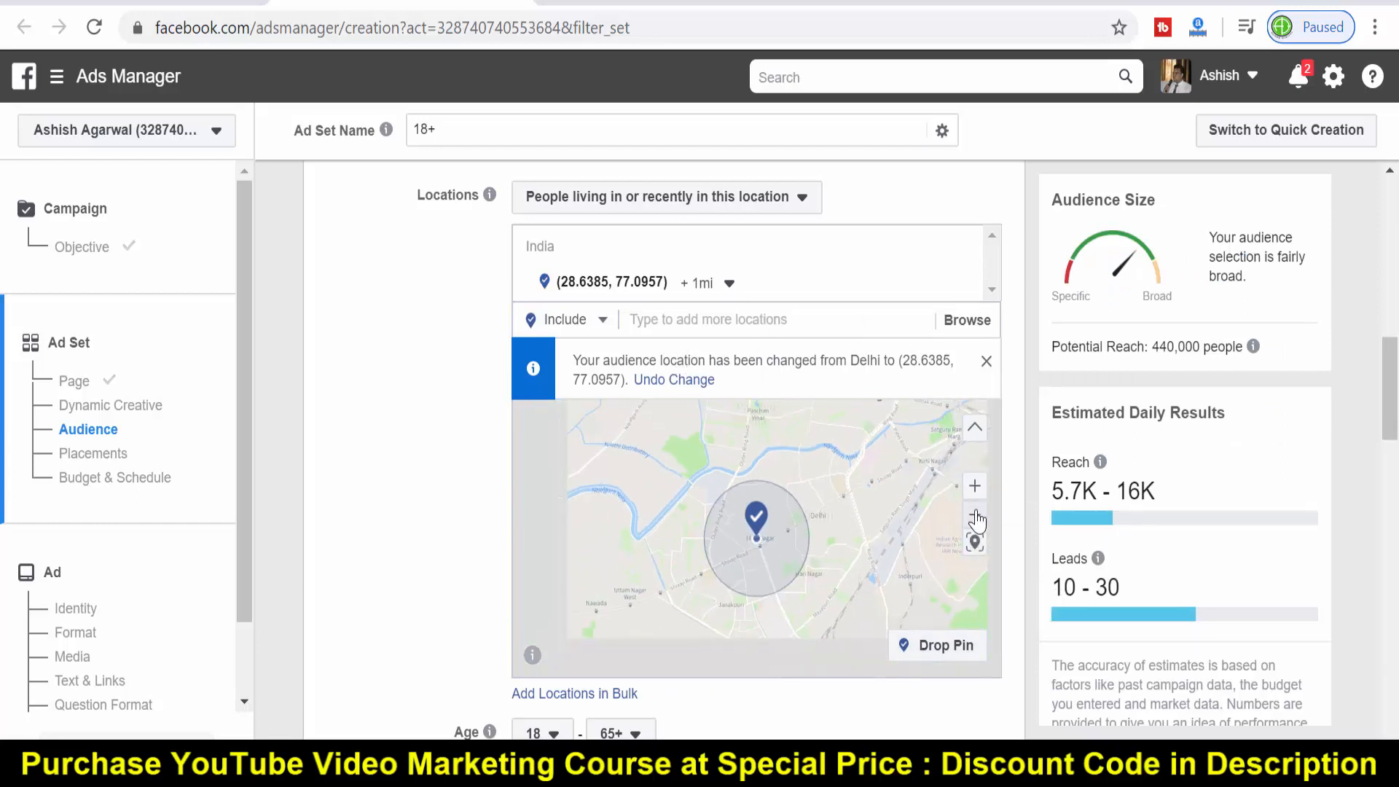
click(976, 517)
click(975, 517)
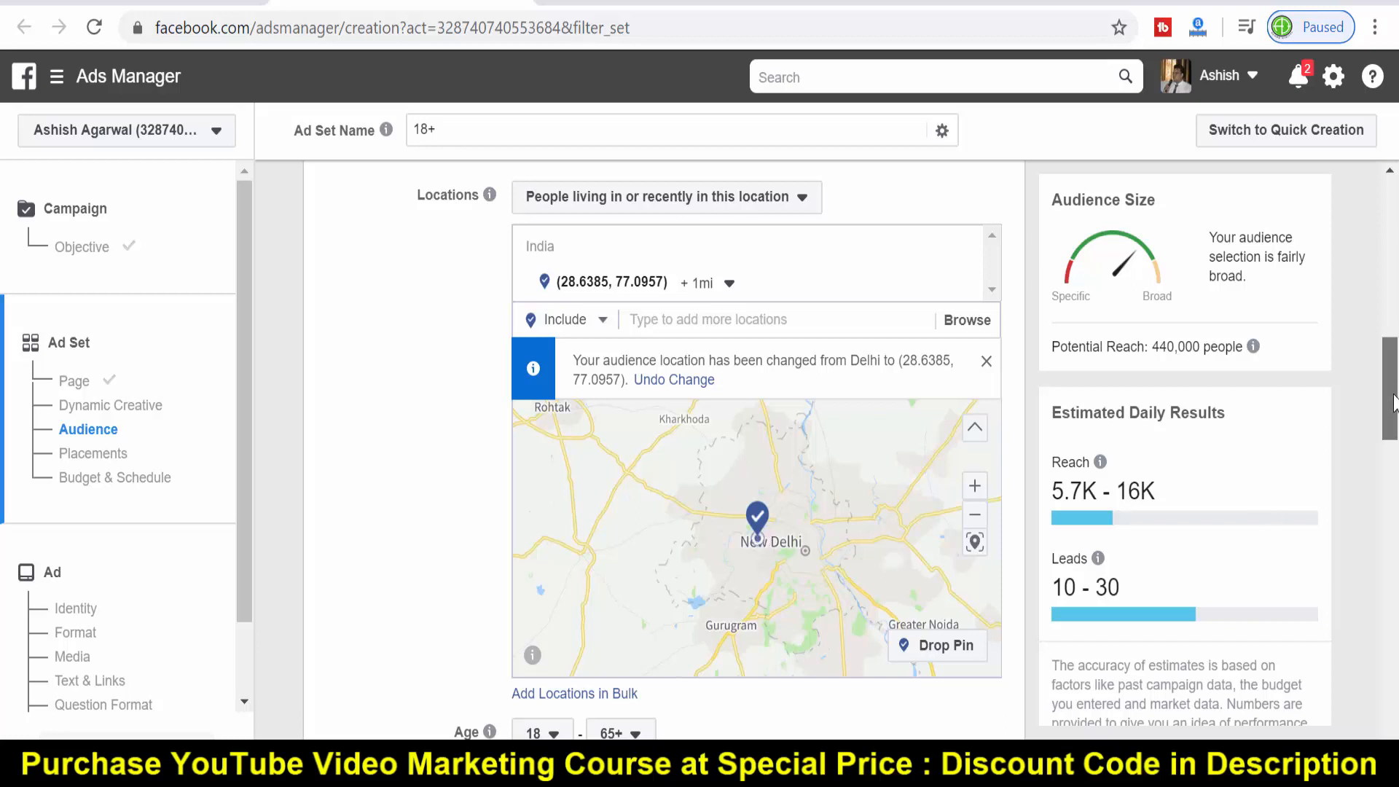
- Set the audience's maximum age to 44
drag(1395, 397, 1396, 450)
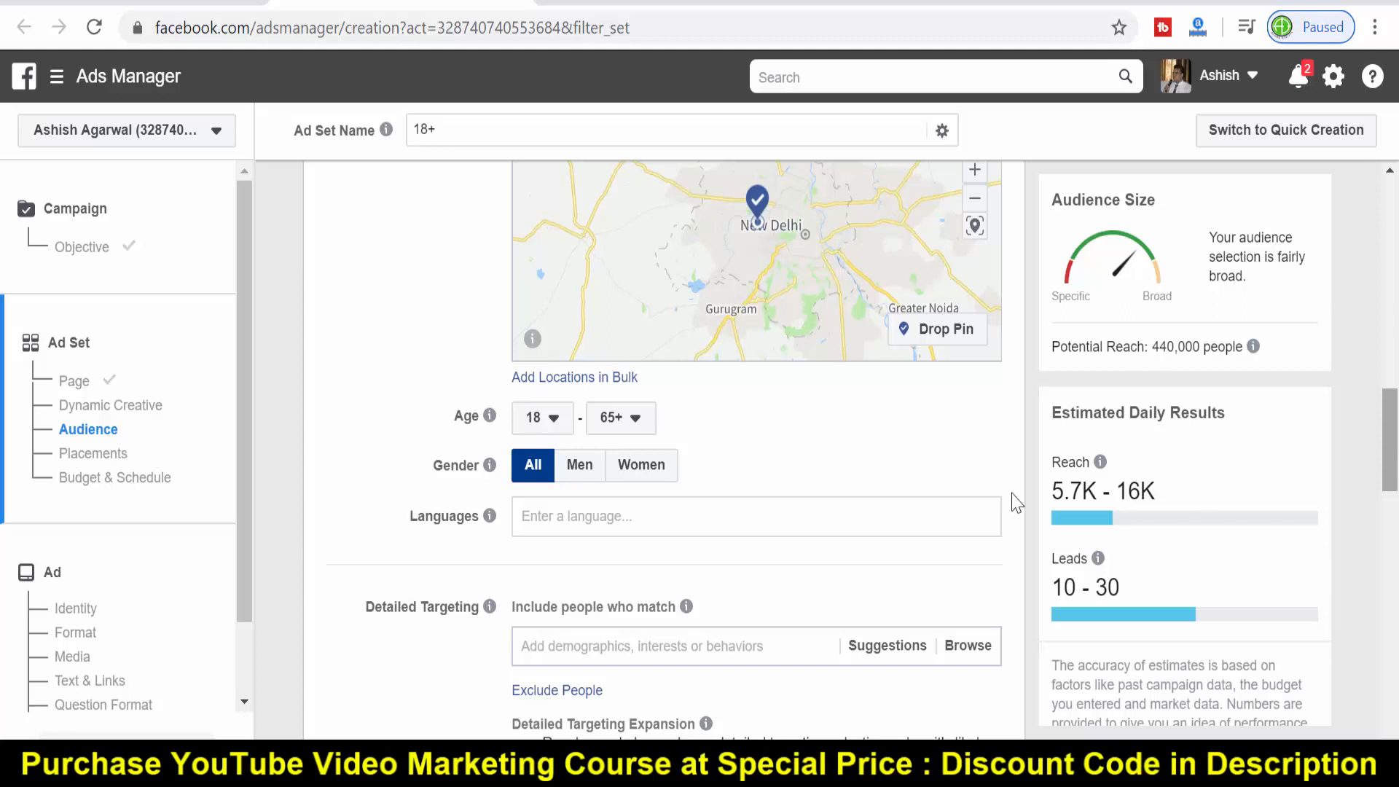
click(620, 418)
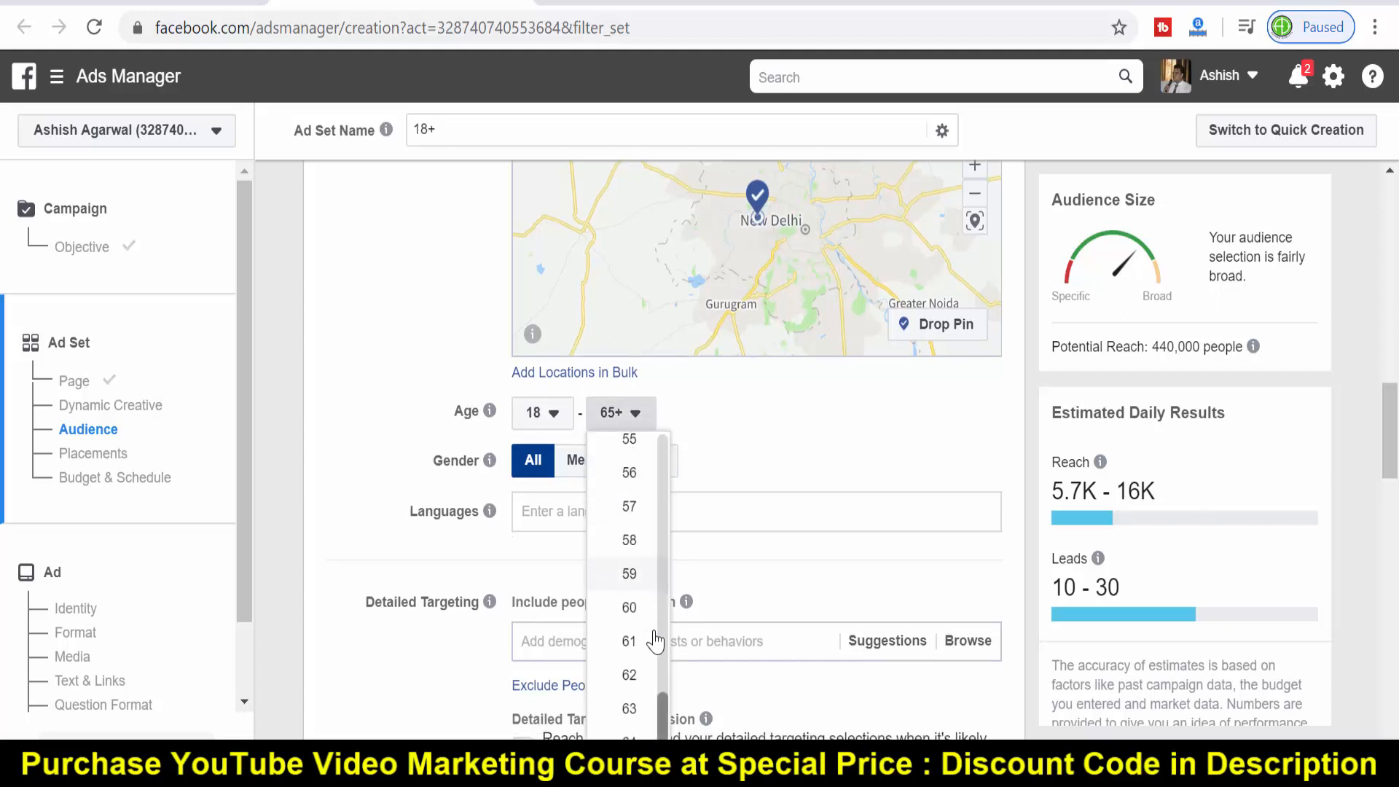
scroll(646, 635, up, 5)
scroll(647, 636, up, 2)
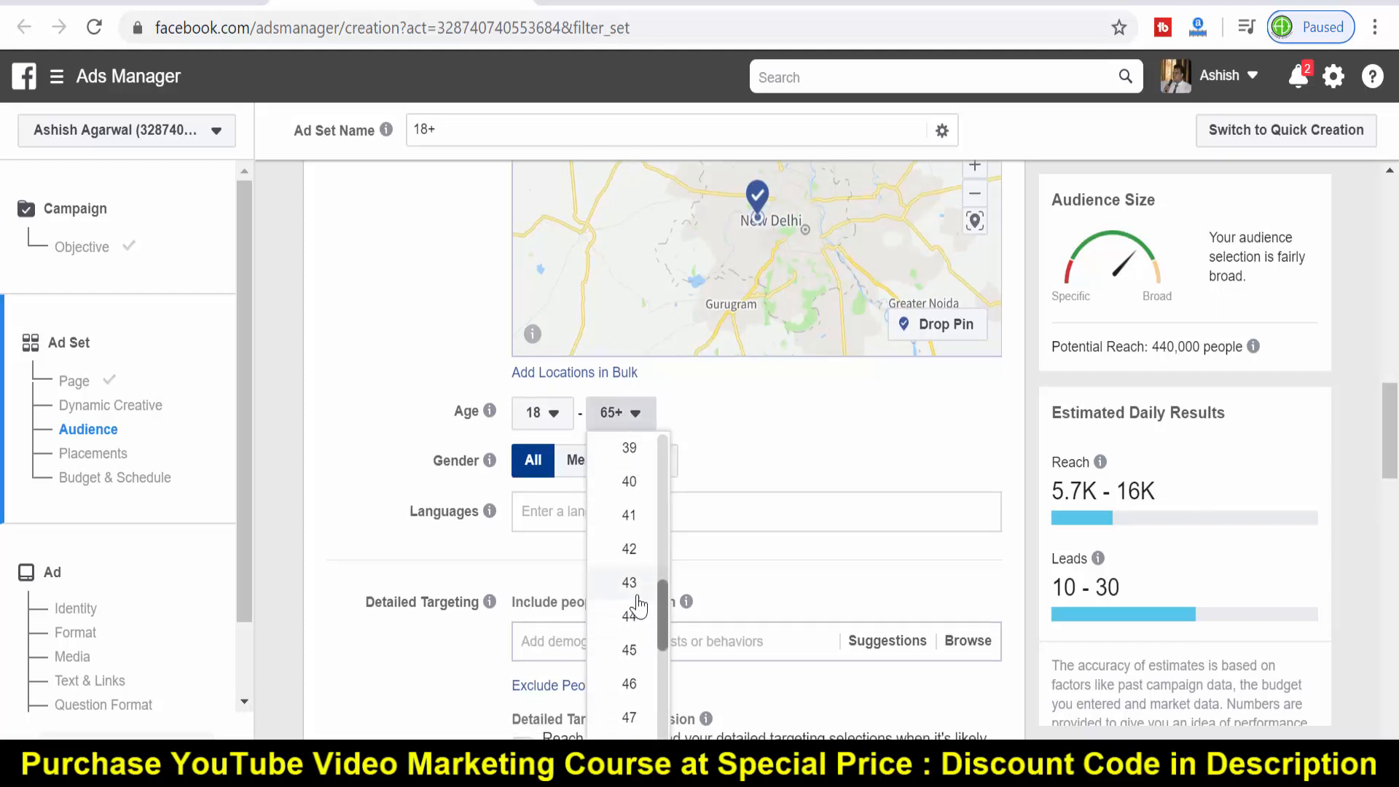
click(630, 617)
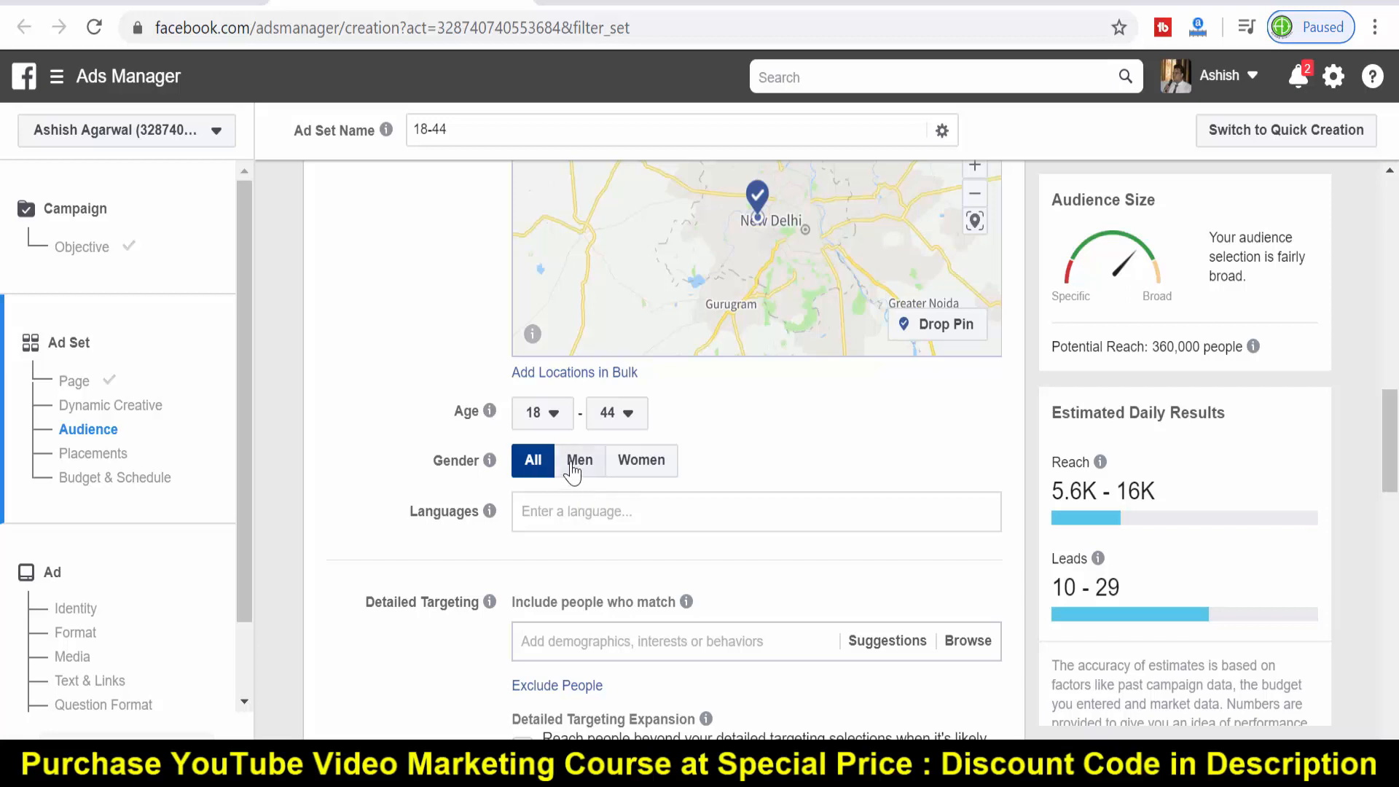
click(538, 517)
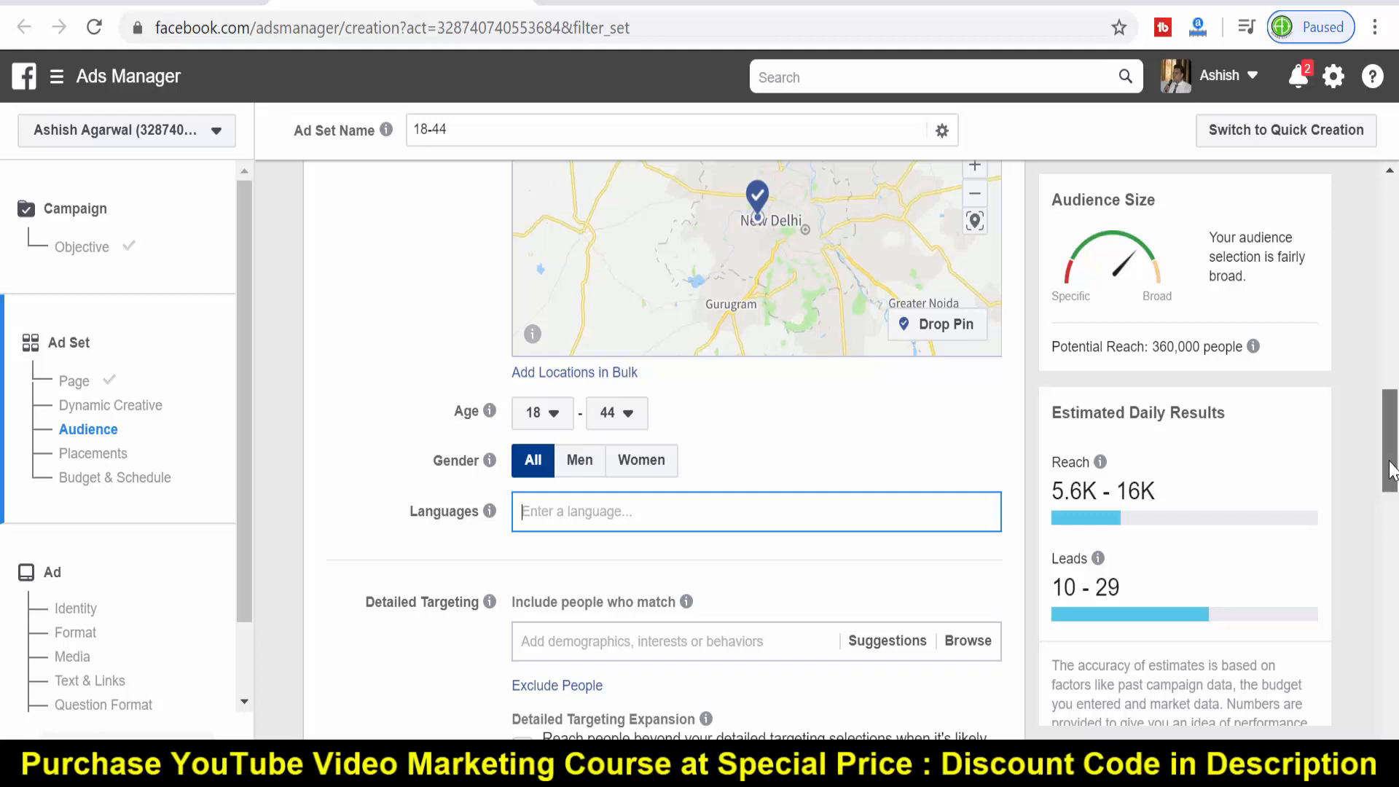
- Add the interest "Digital marketing" to the detailed targeting
drag(1391, 470, 1397, 531)
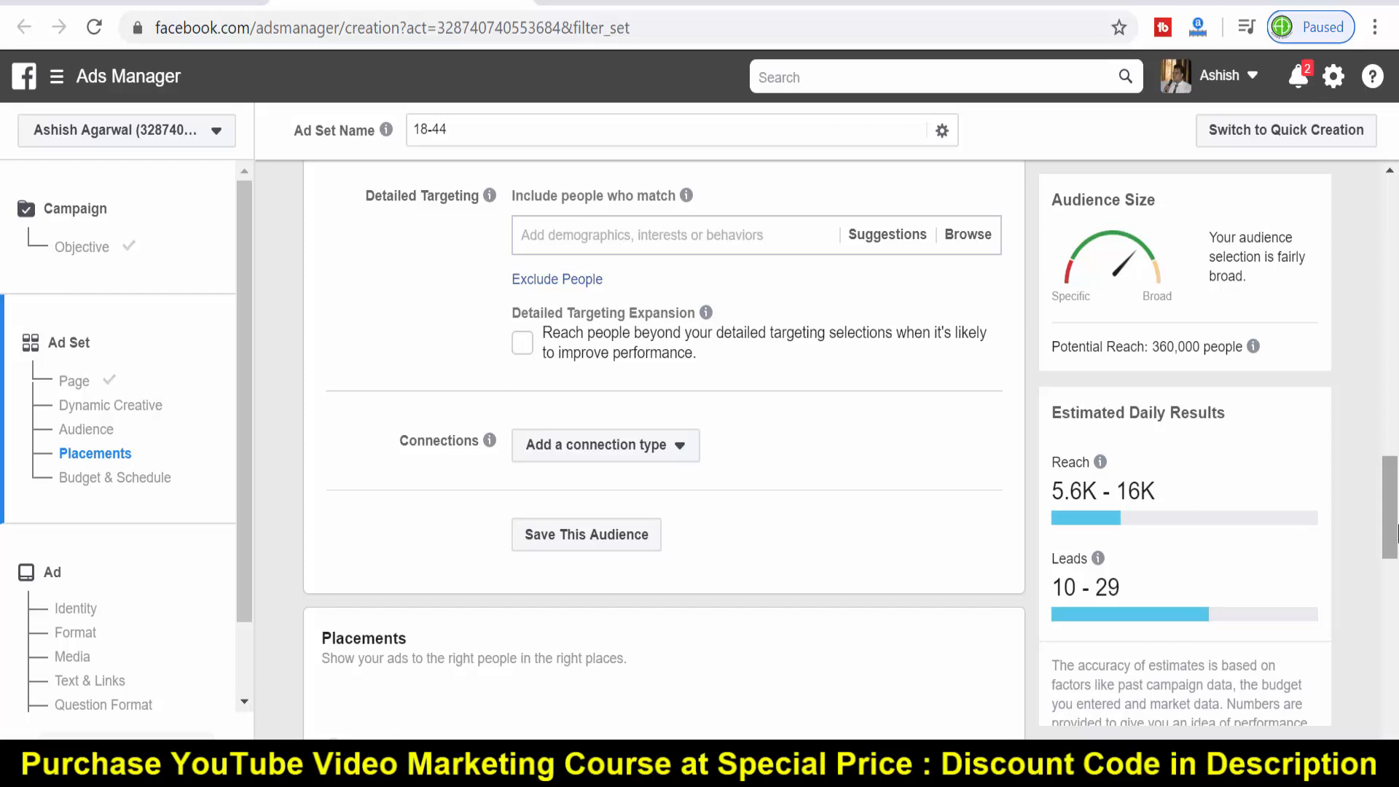
click(633, 237)
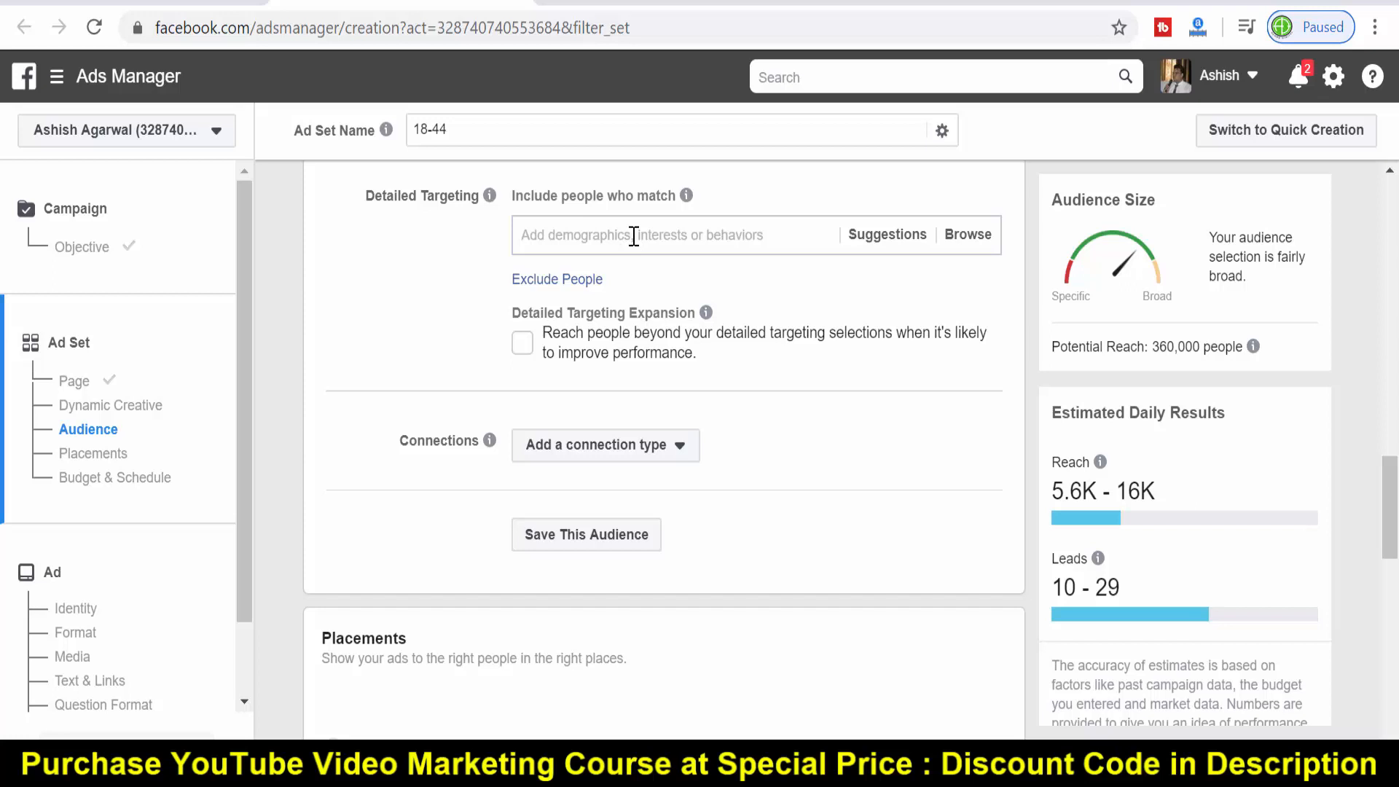
text(d)
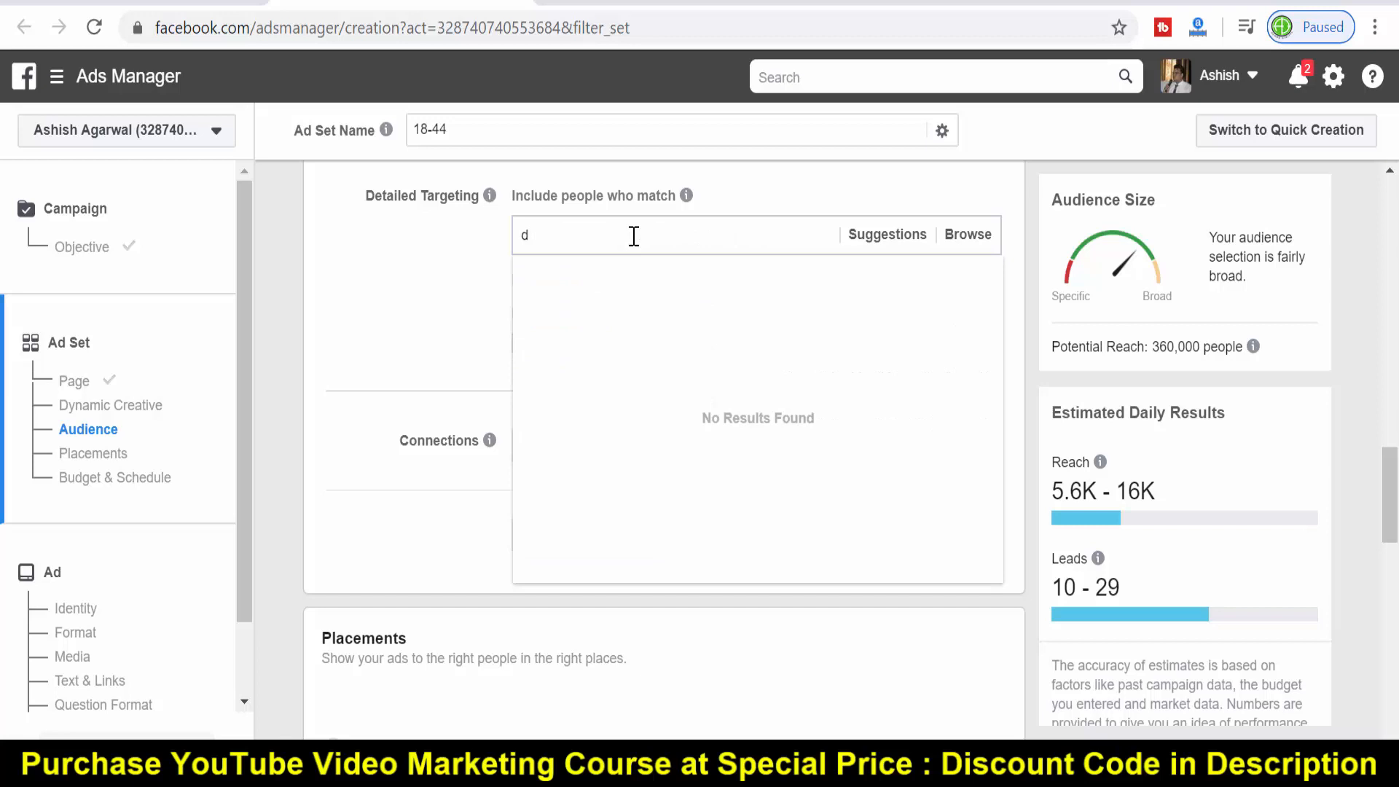
text(igital marketing)
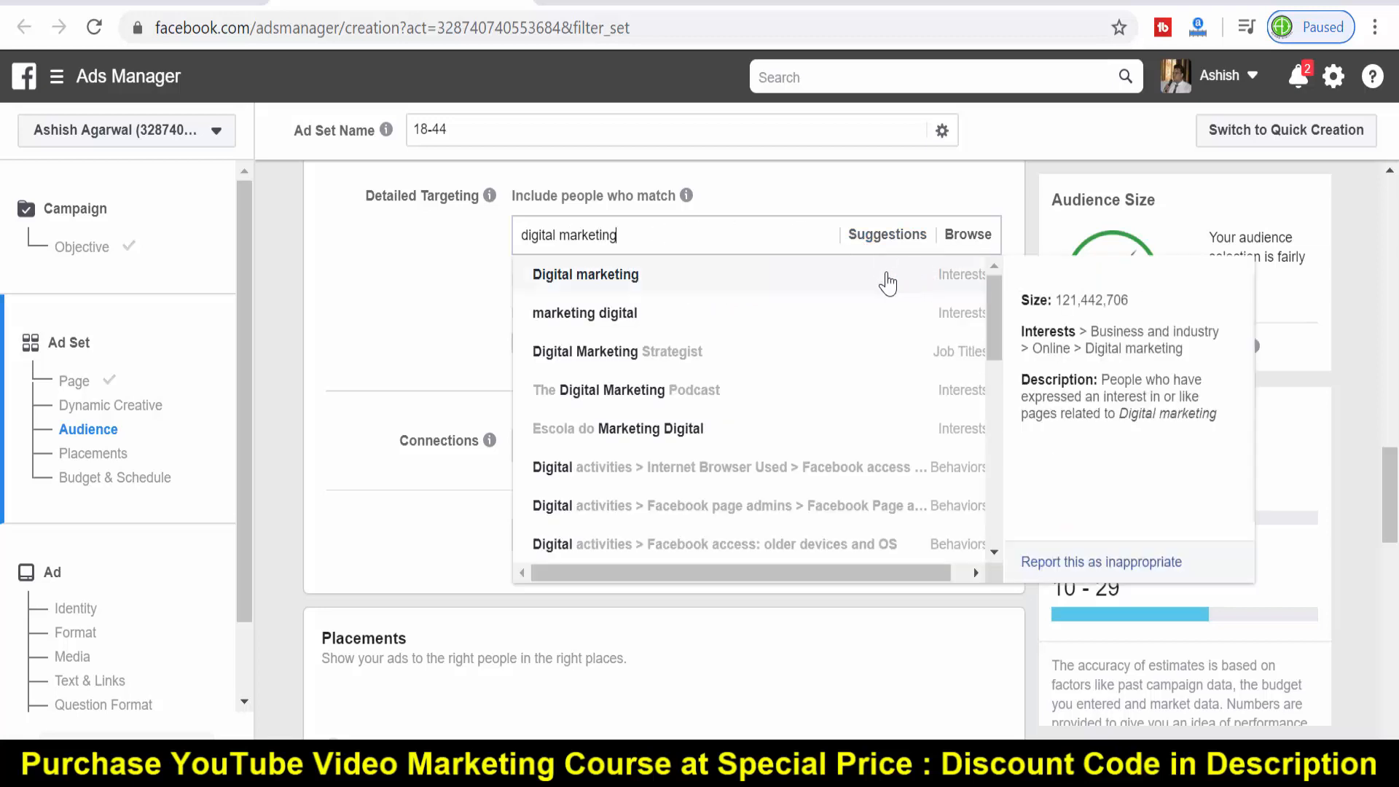
click(573, 289)
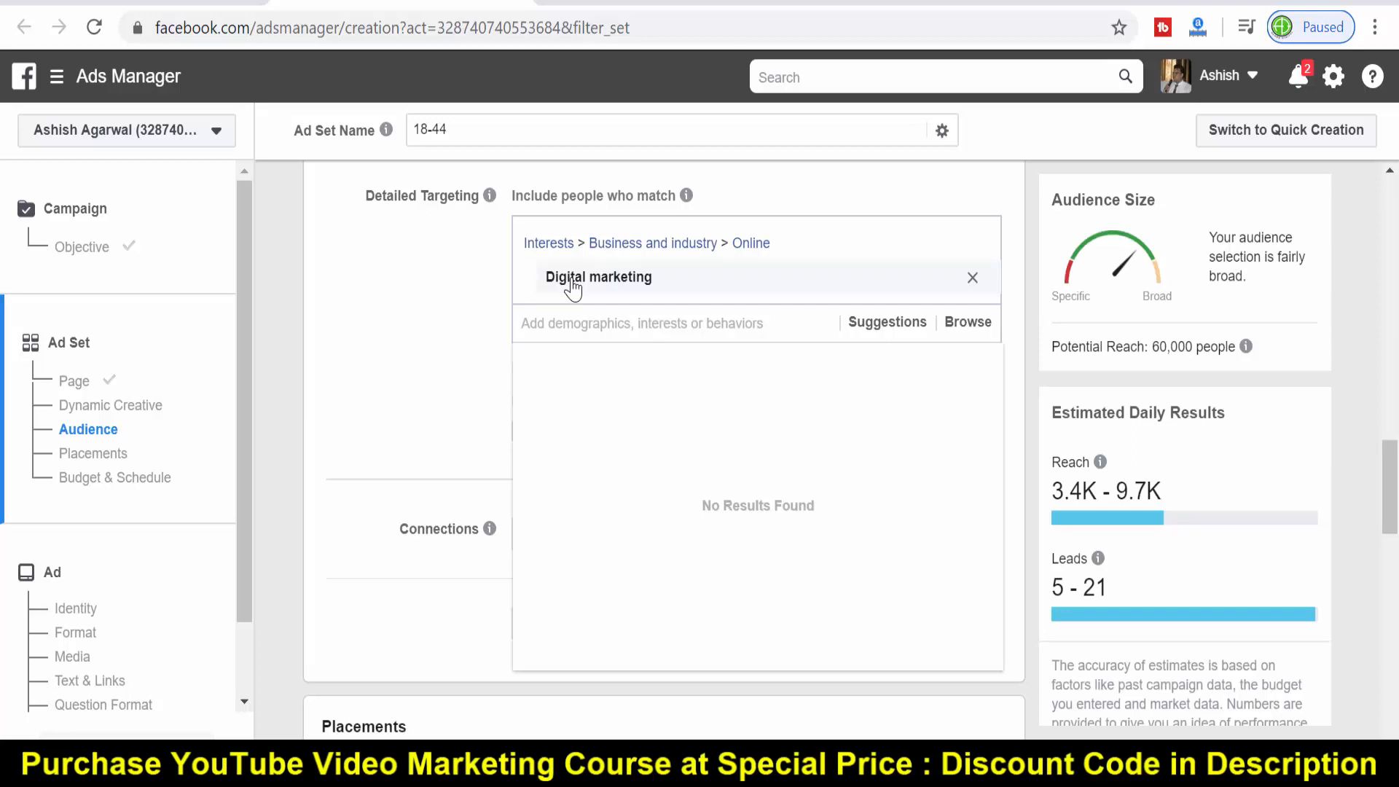
- Browse the suggested interests and add Social media and Social media marketing to the detailed targeting
click(888, 332)
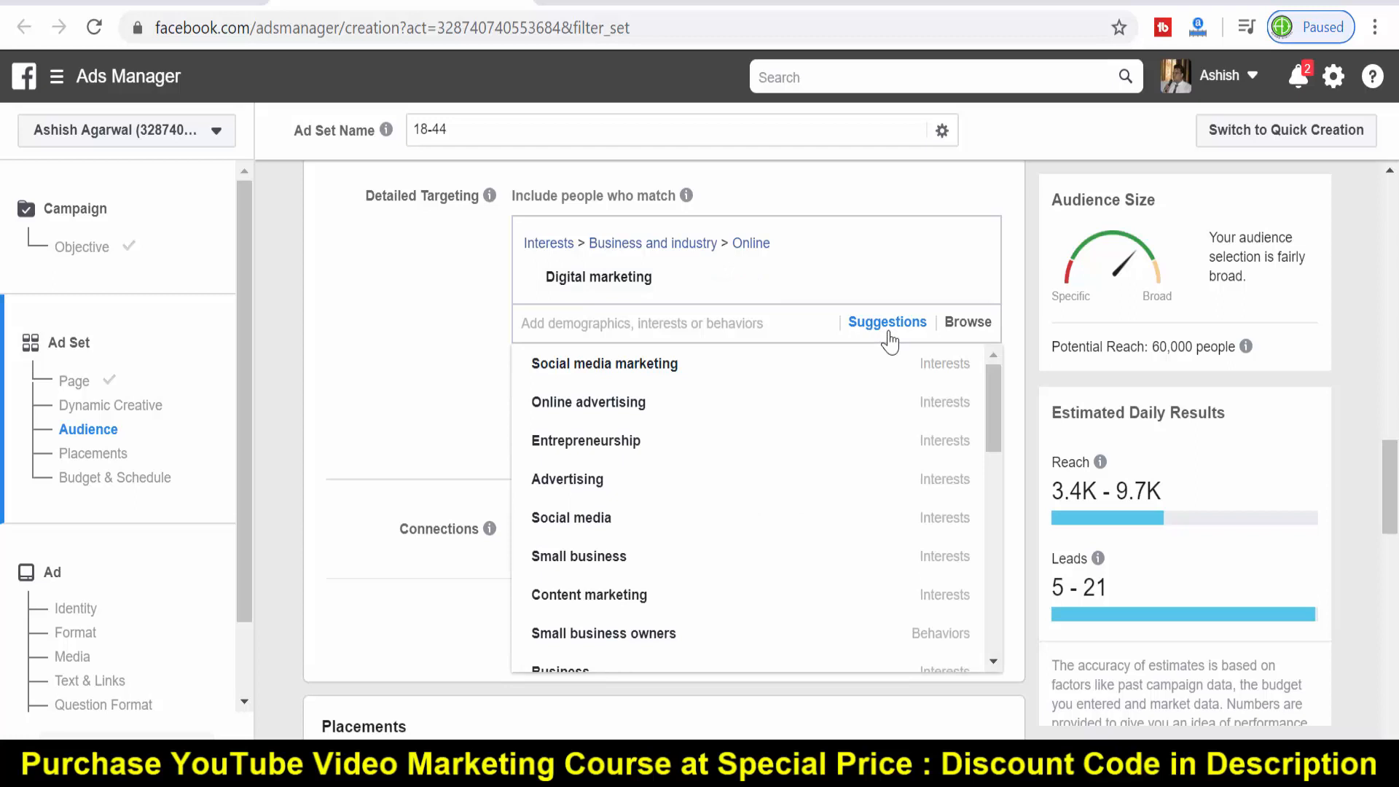
scroll(992, 438, down, 3)
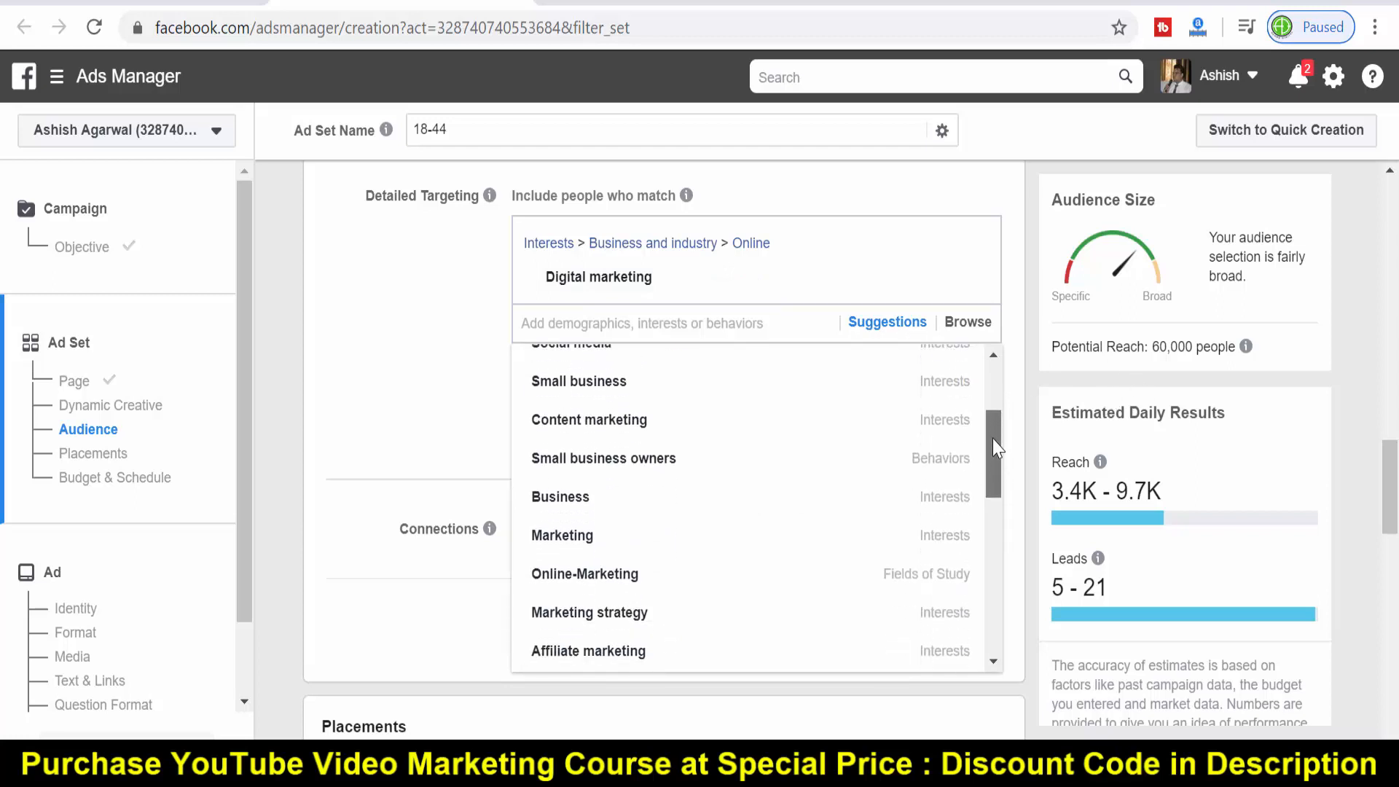
drag(992, 438, 984, 373)
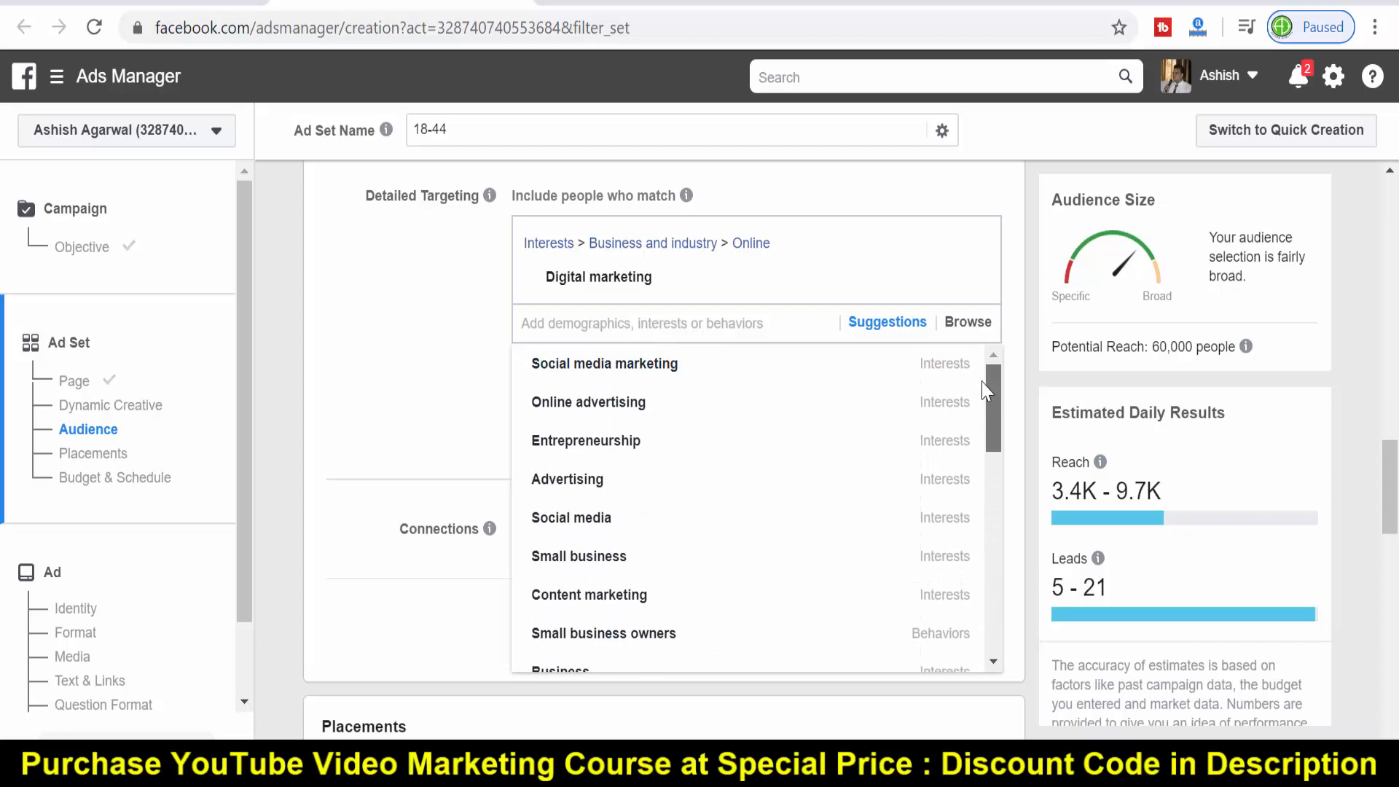
mouse_move(984, 381)
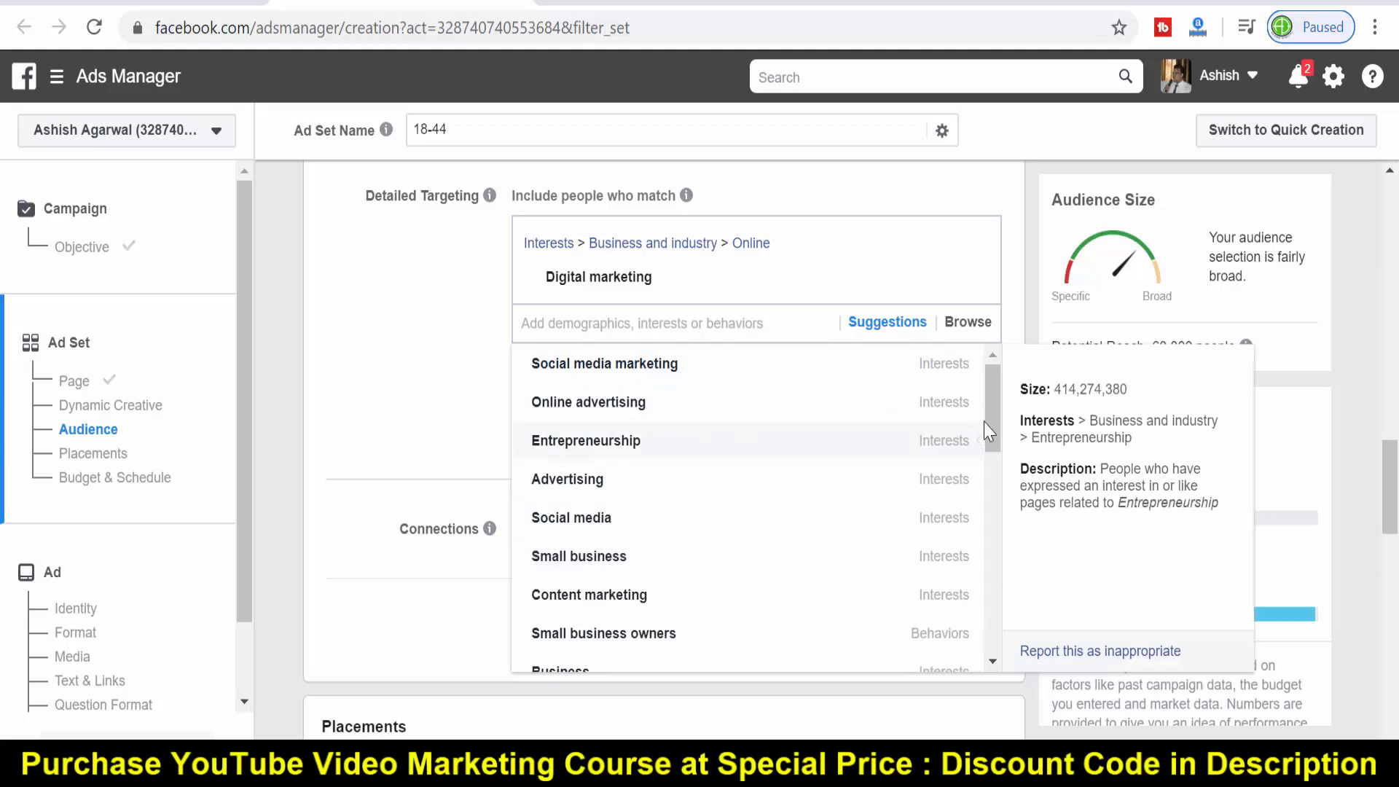
drag(986, 424, 989, 619)
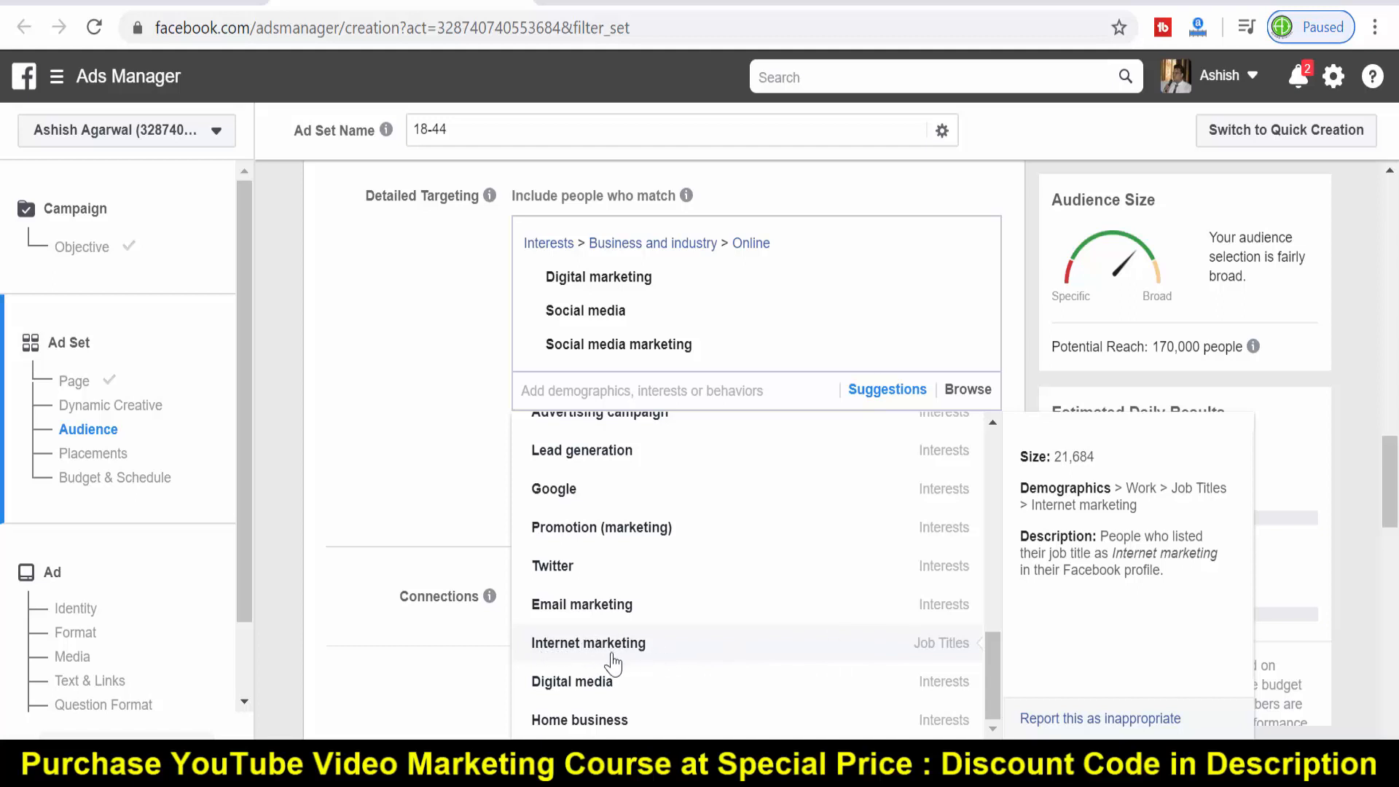
- Add the job title Internet marketing to the detailed targeting
click(604, 644)
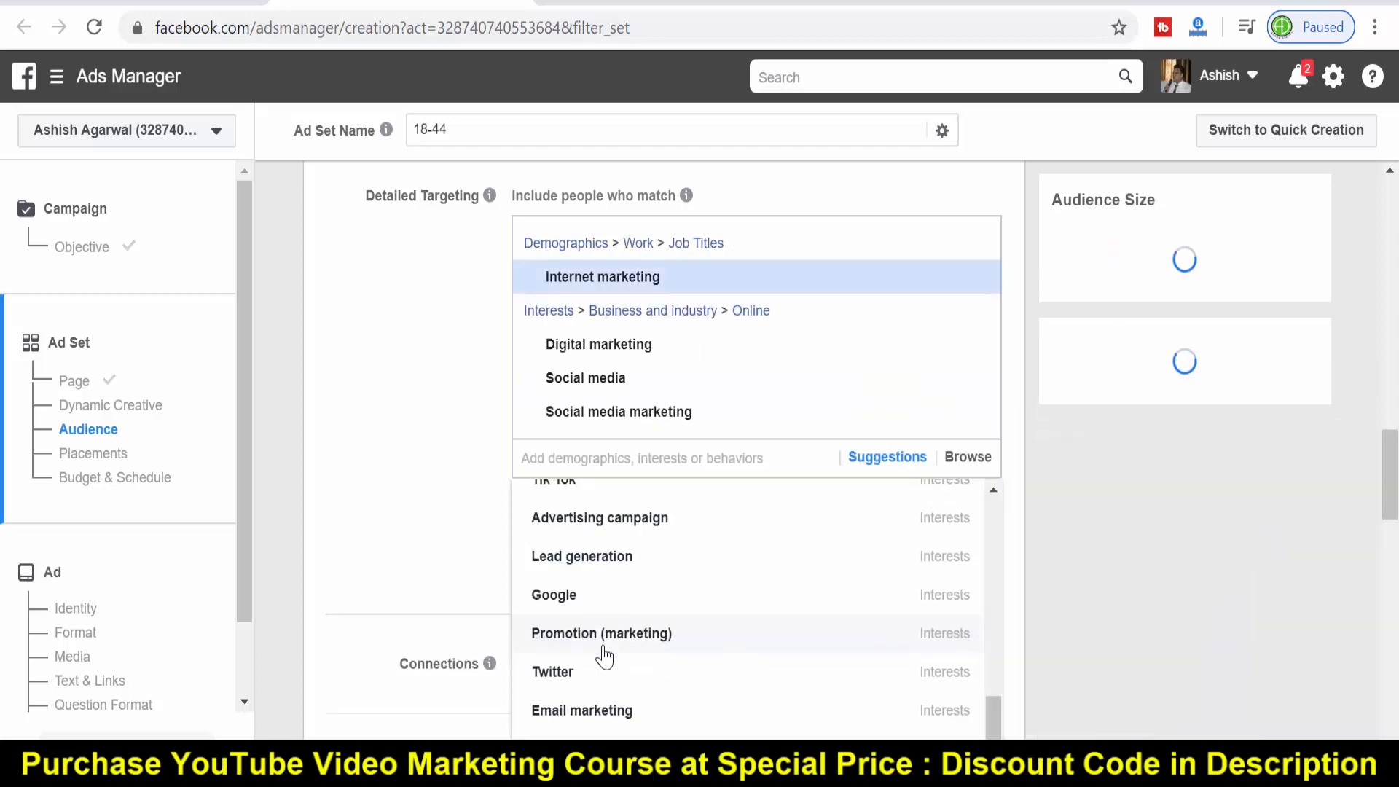
click(388, 558)
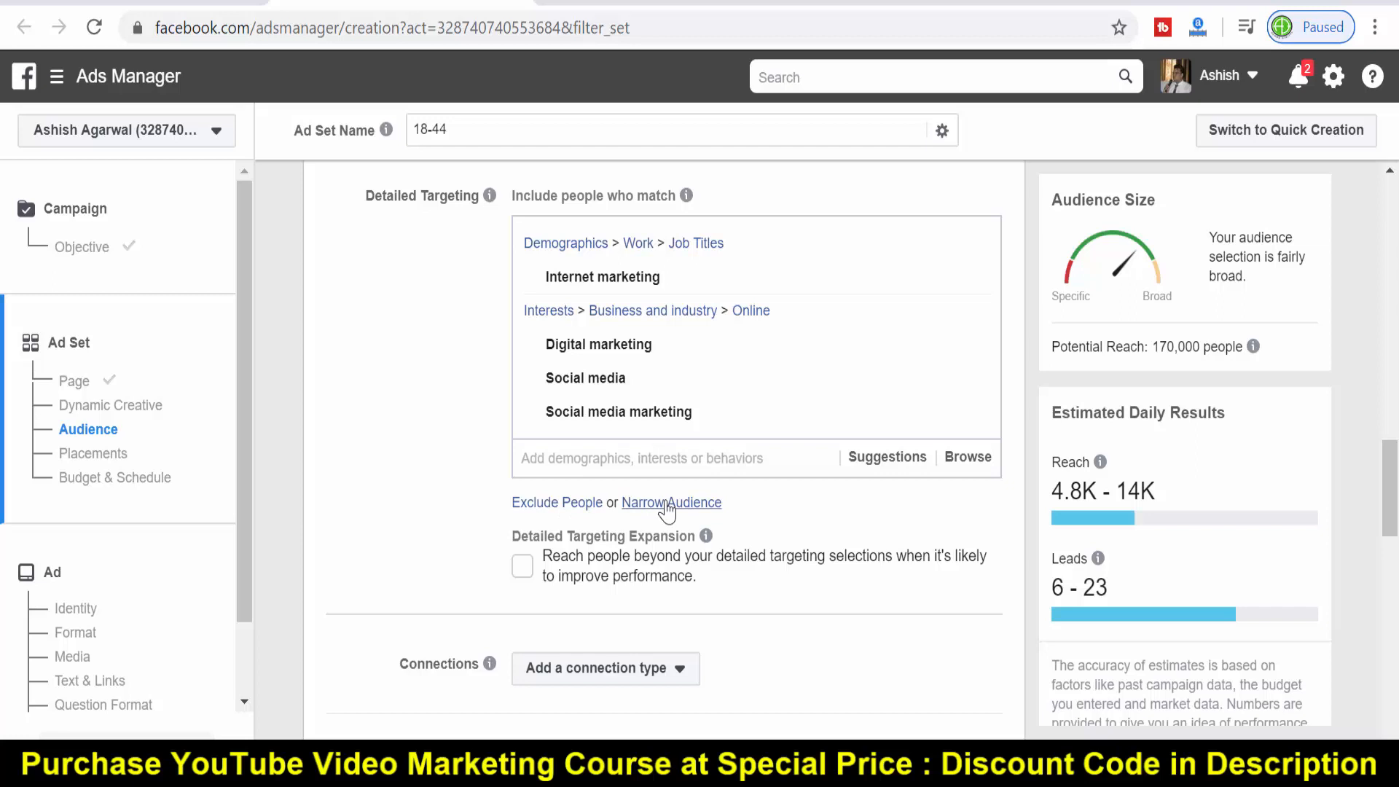
- Try excluding people with the Social media interest from the audience, and open the condition for narrowing it
click(535, 504)
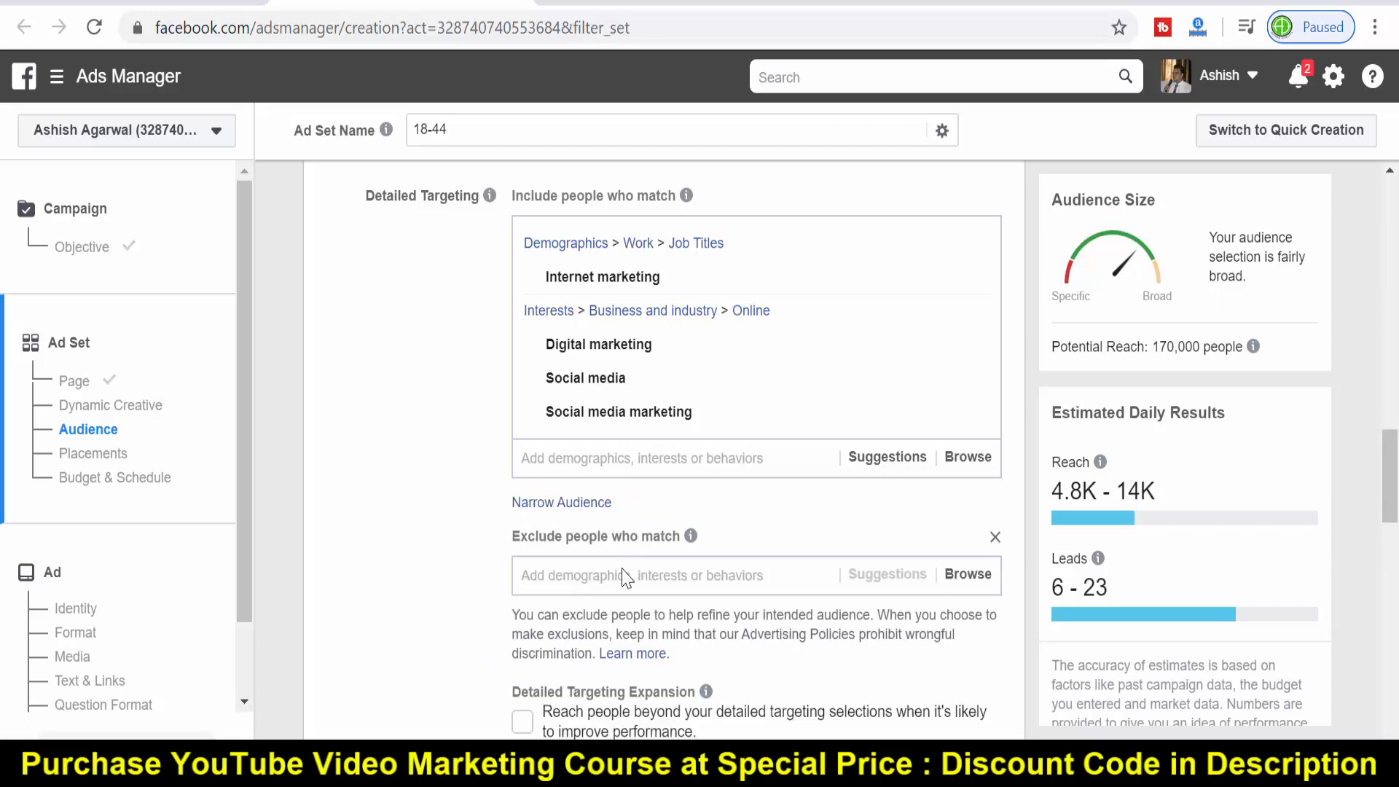
click(573, 581)
text(Soc)
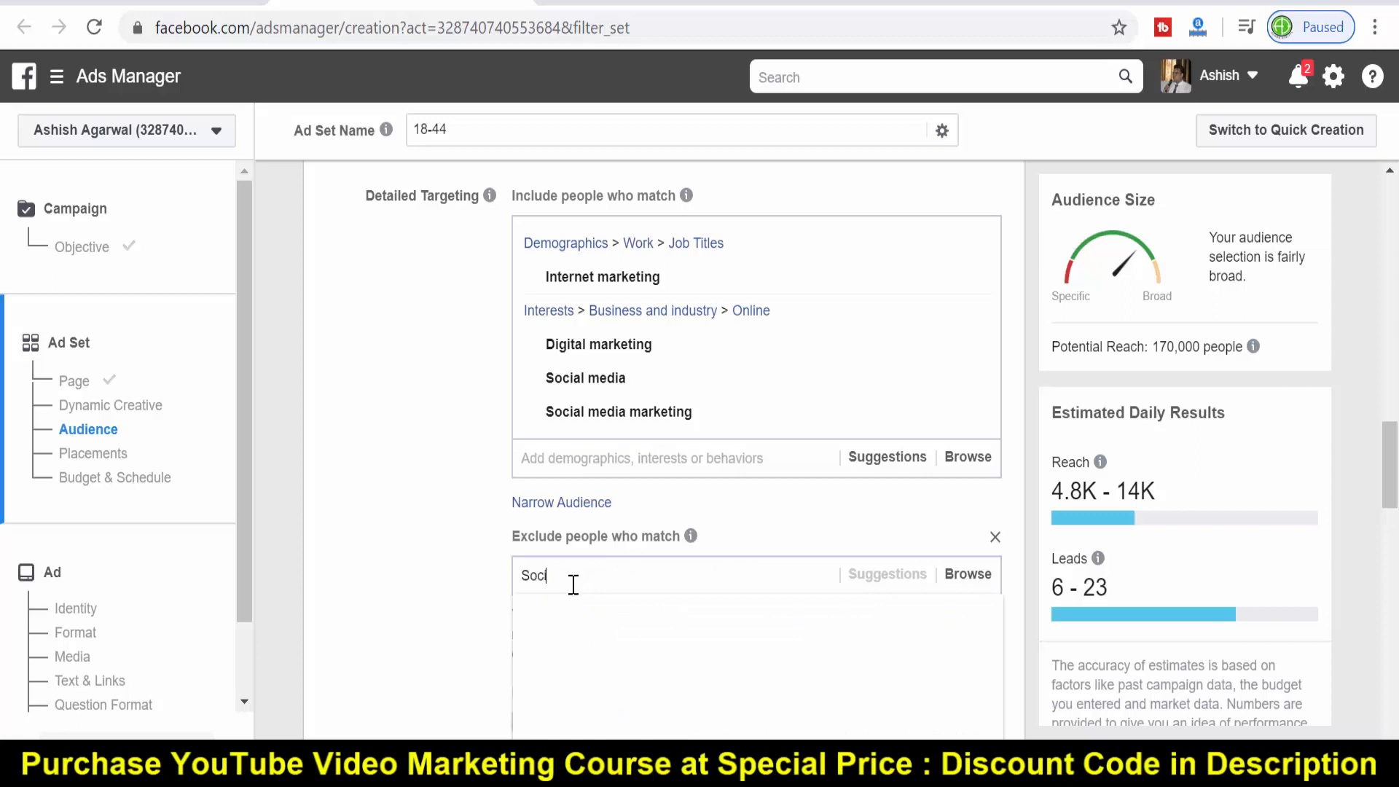
text(ial med)
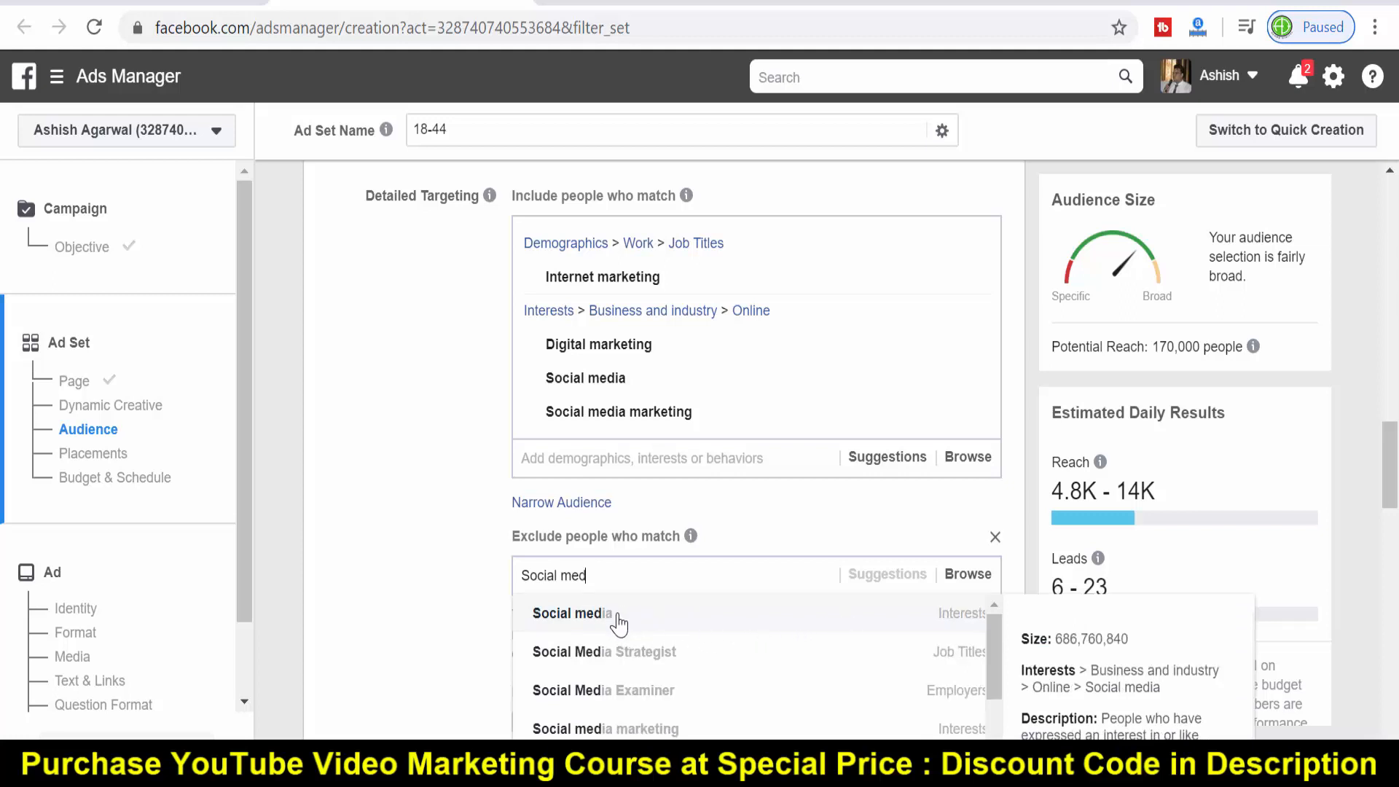
click(619, 625)
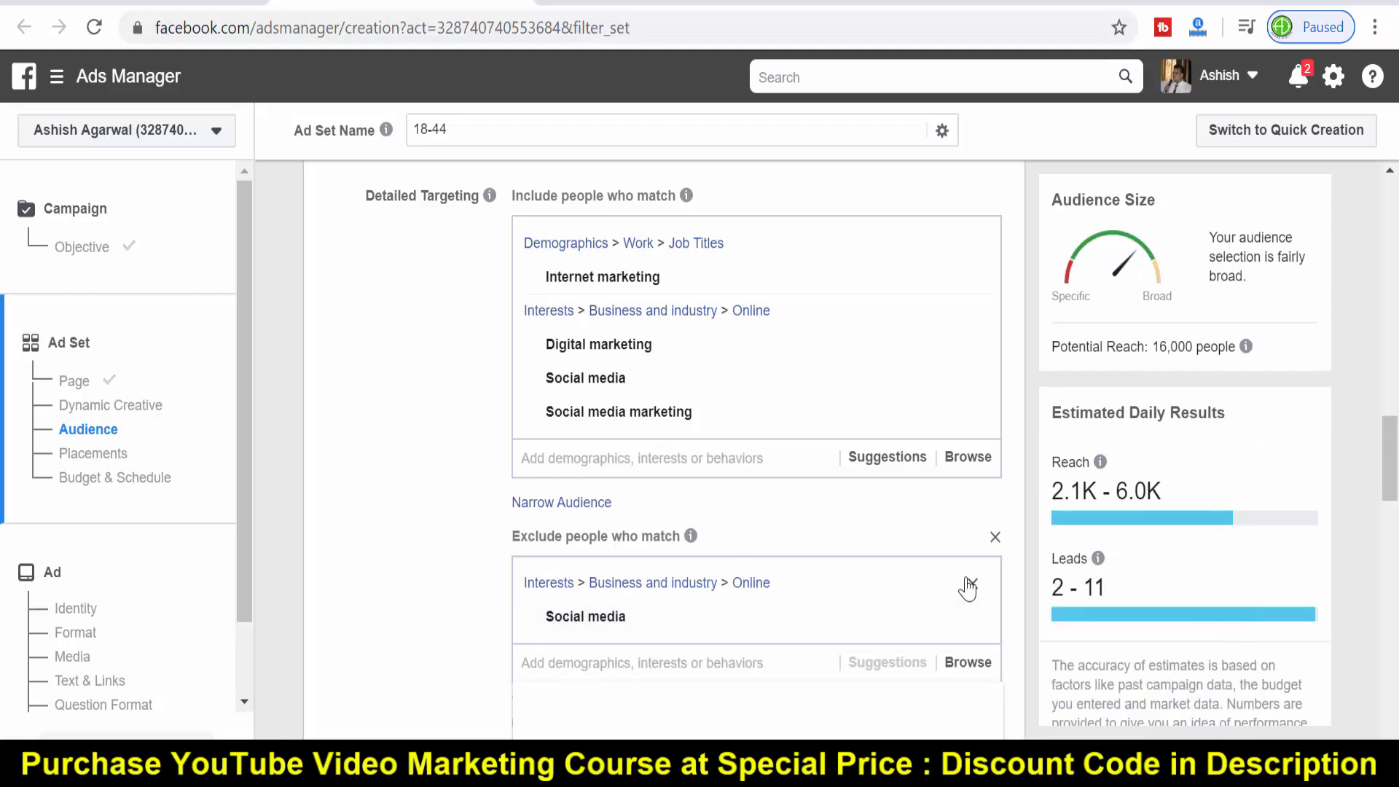
click(972, 584)
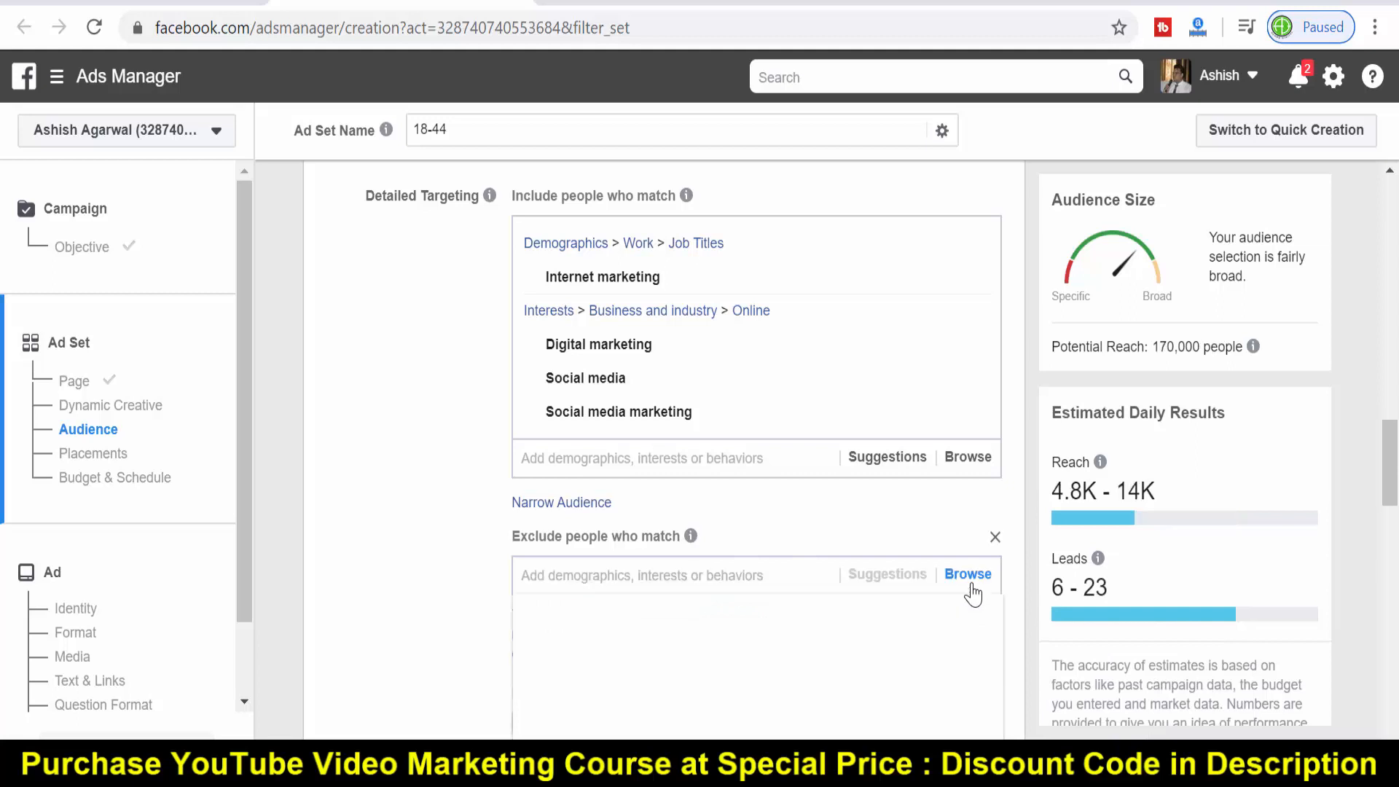
click(536, 507)
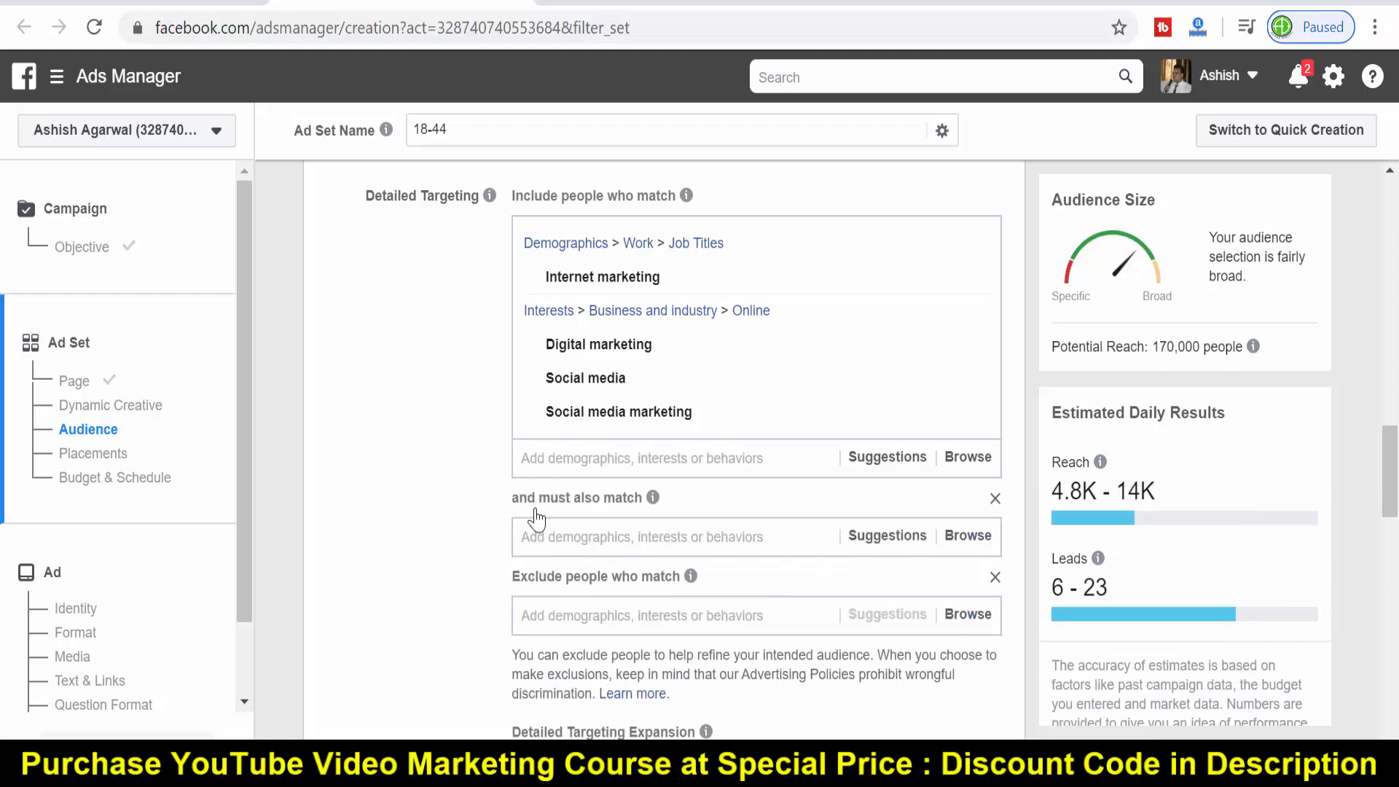
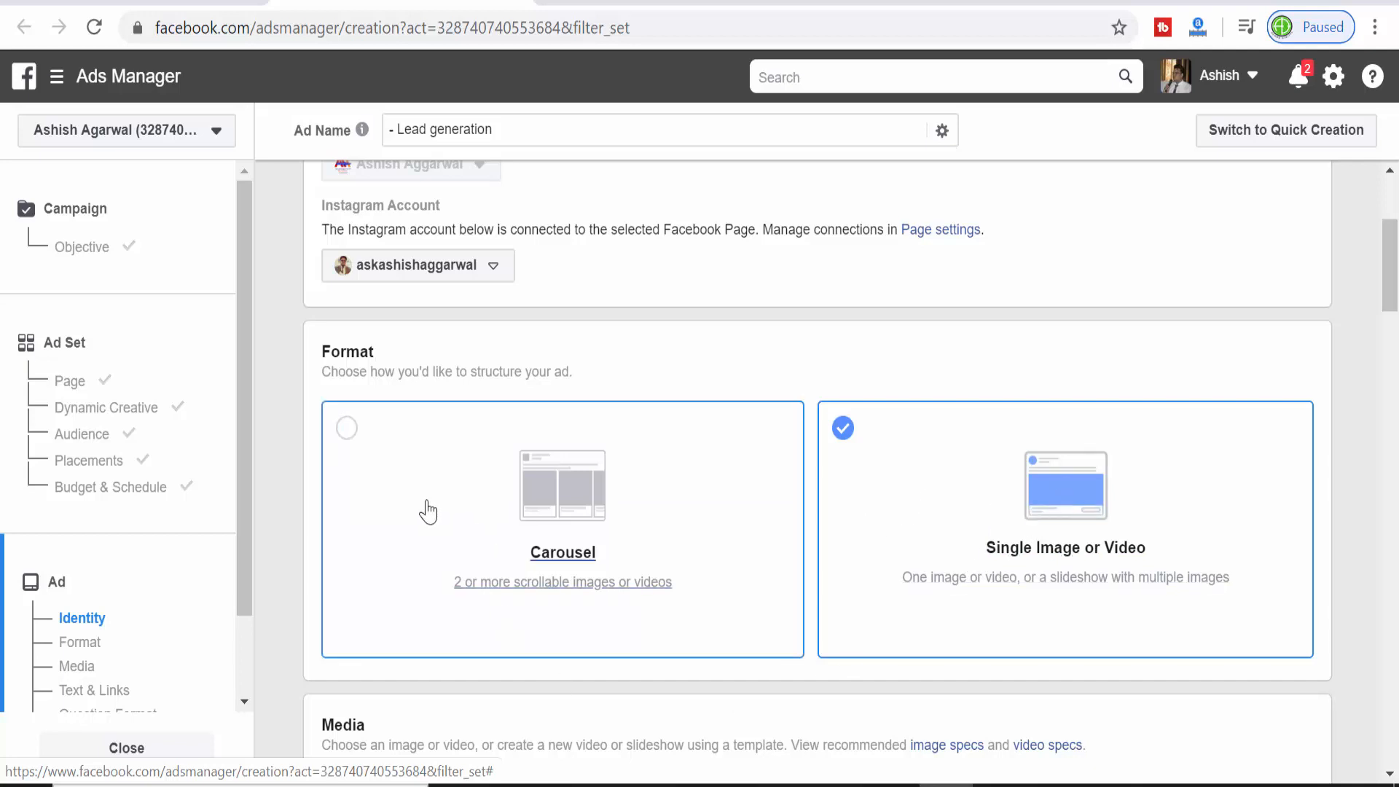
- Switch the ad format to Carousel and back to Single Image or Video
click(344, 440)
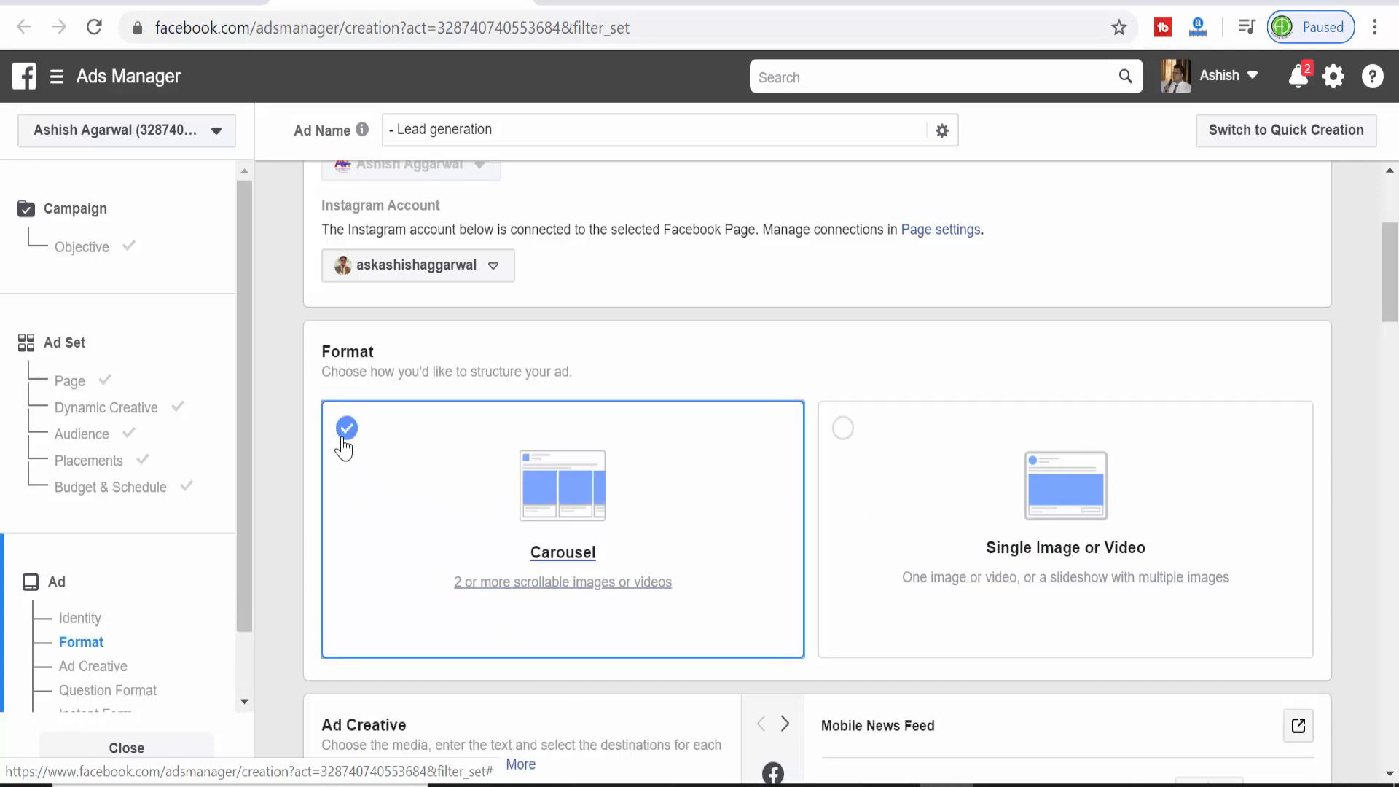
drag(343, 441, 853, 428)
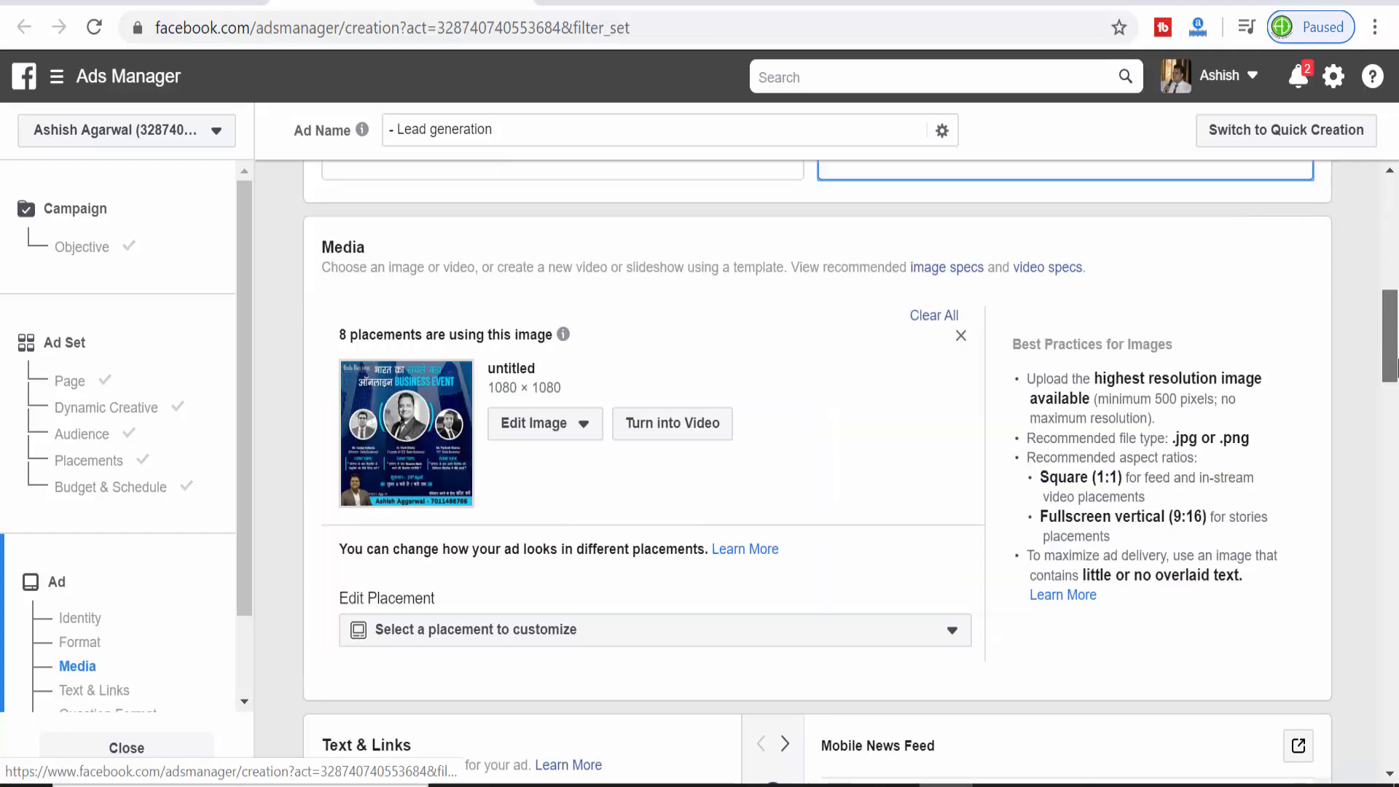
- Clear the current 1080 × 1080 image from the ad's media
scroll(1395, 368, down, 1)
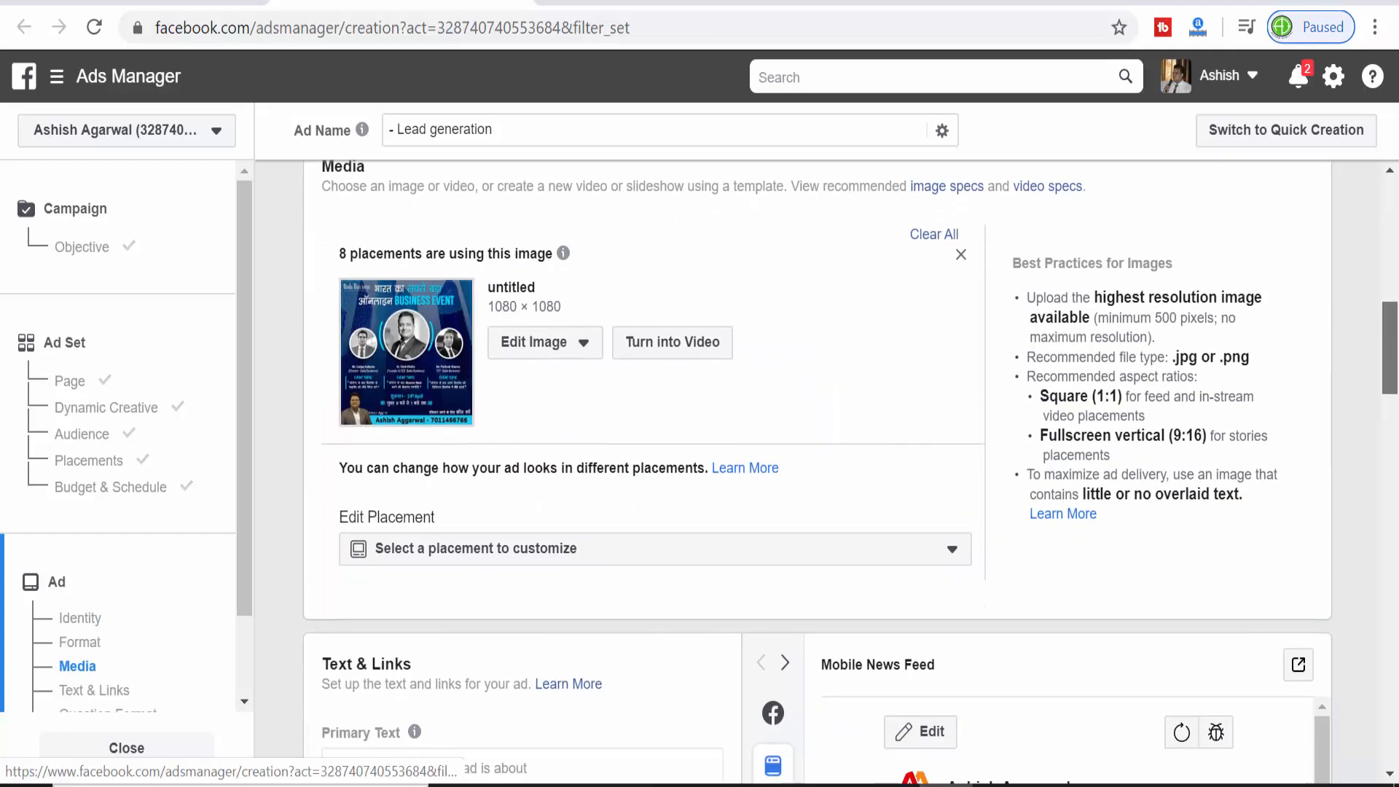
scroll(1395, 379, down, 1)
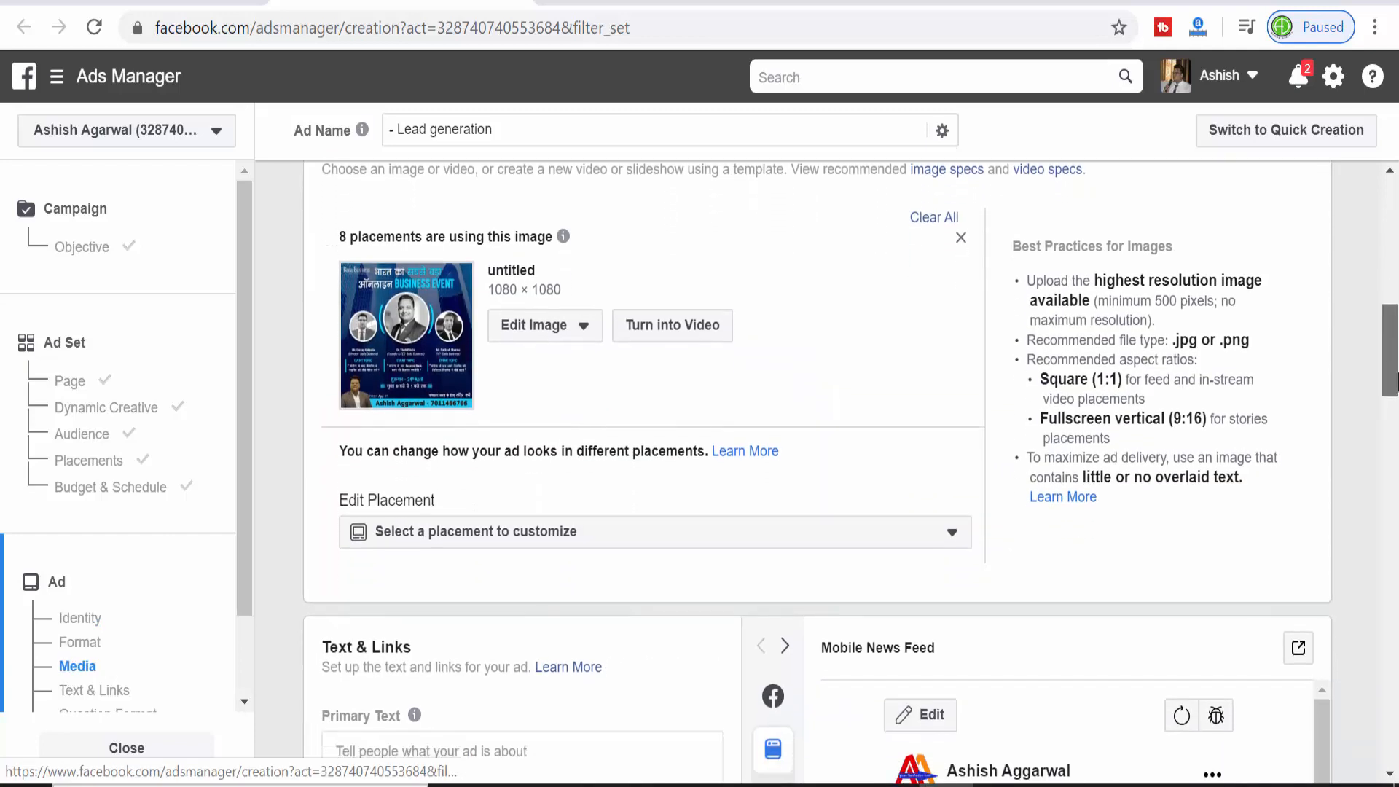
scroll(1395, 383, down, 1)
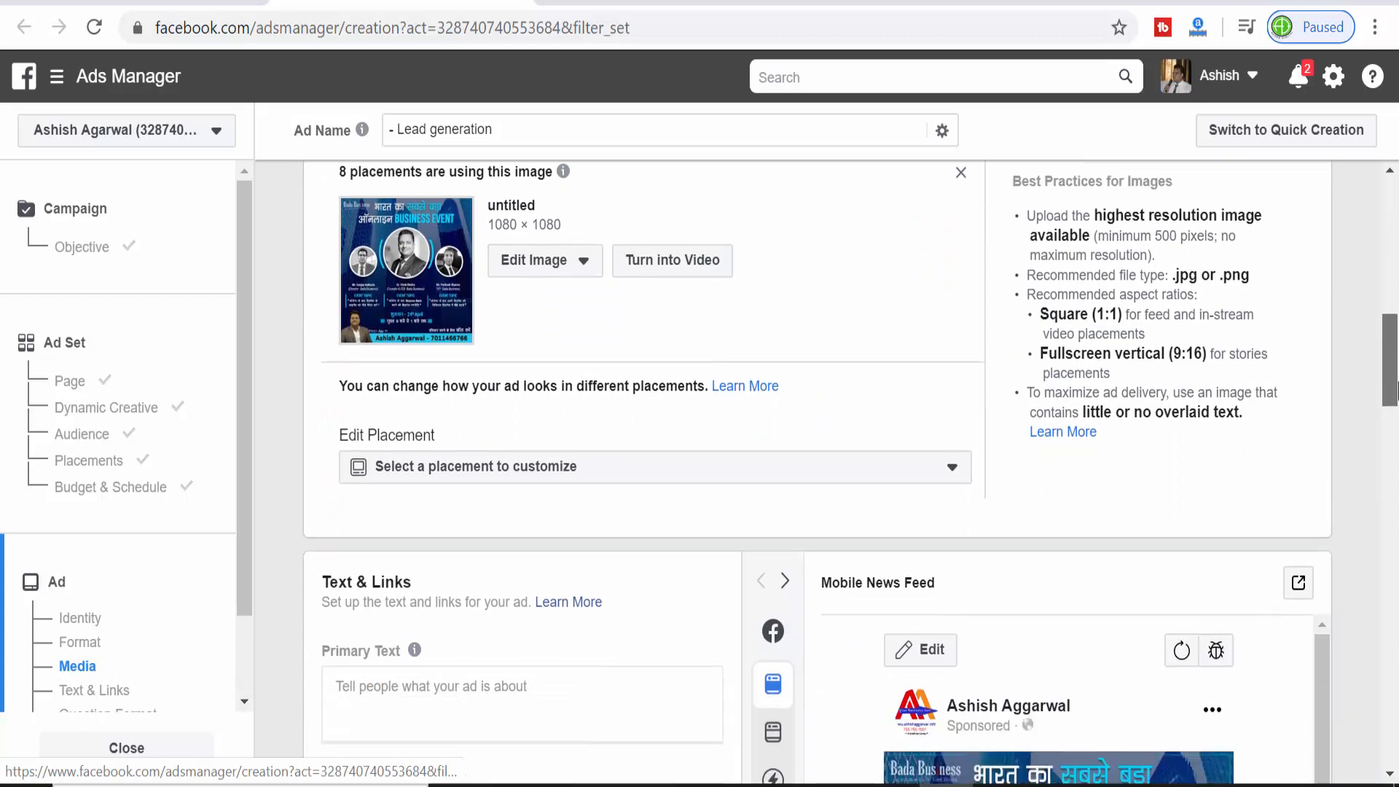
scroll(1395, 386, up, 1)
scroll(603, 365, down, 1)
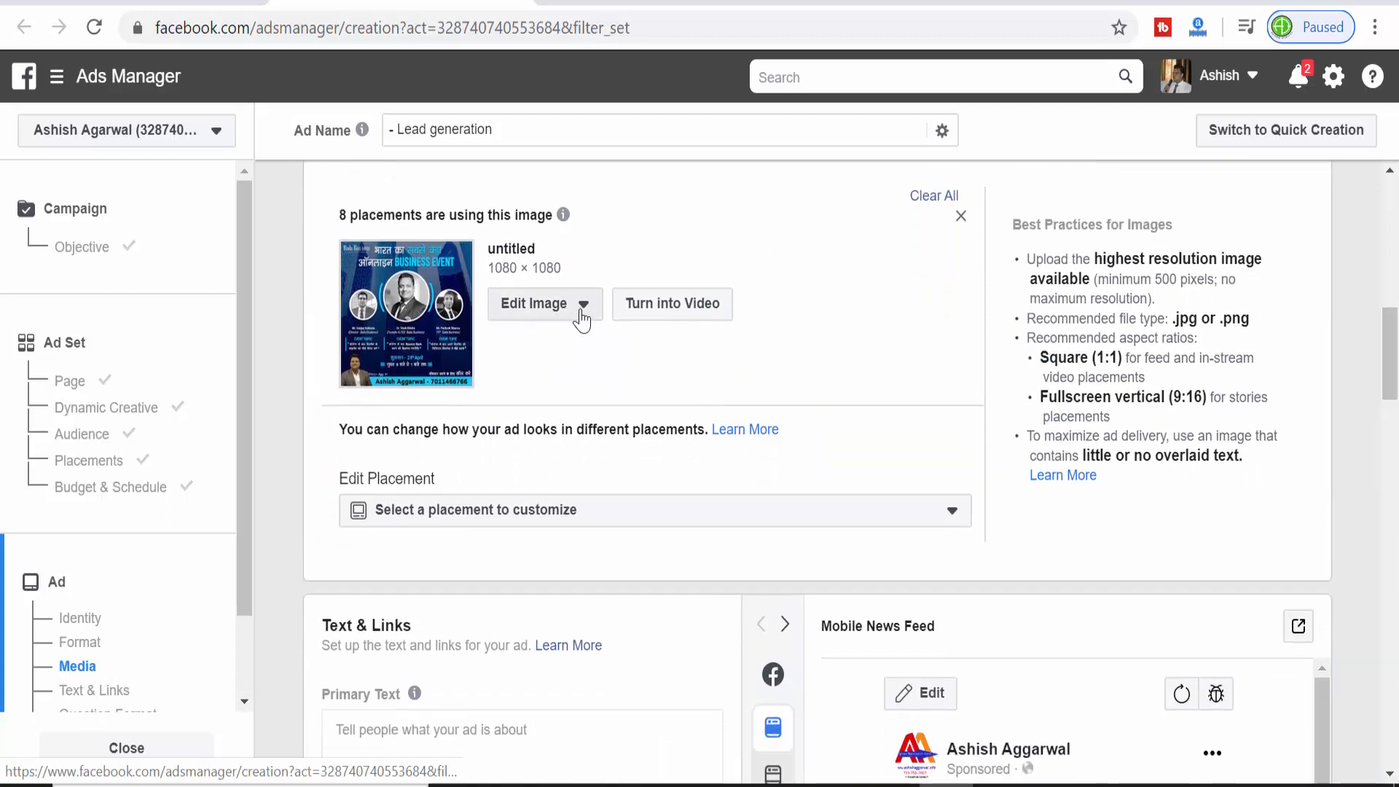
click(929, 198)
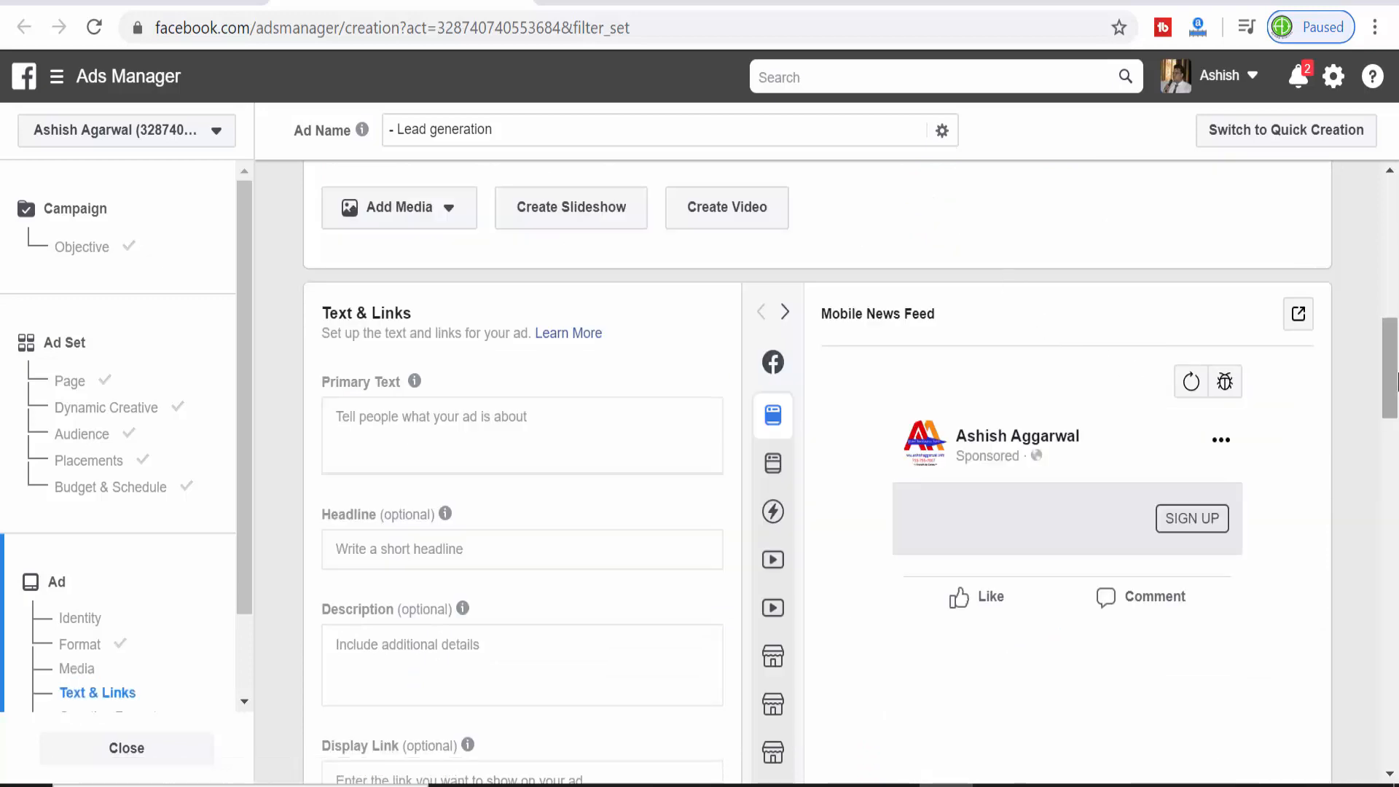
- Add the 960 × 960 account image of two men holding a certificate, one in a white shirt, as the ad's media
scroll(1395, 381, up, 3)
click(403, 435)
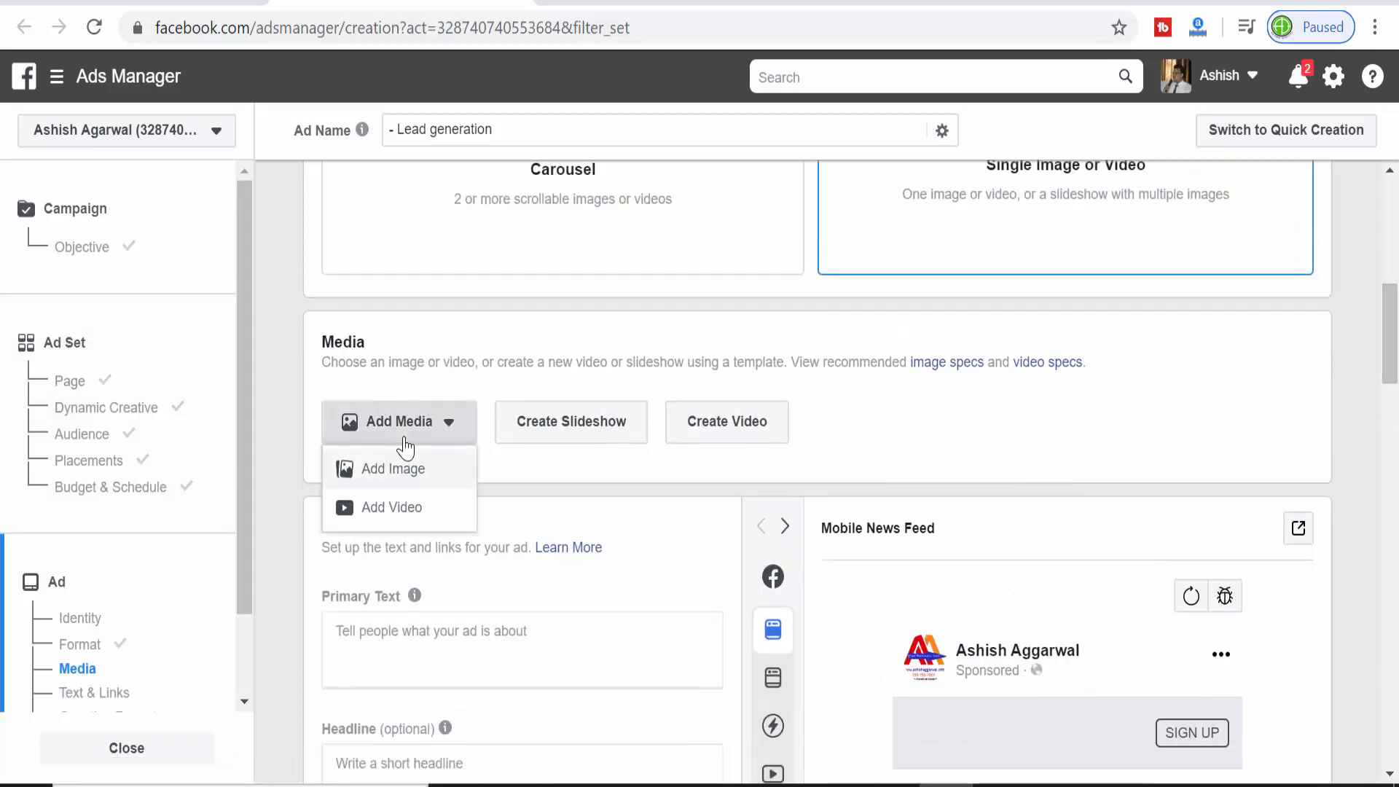
click(373, 466)
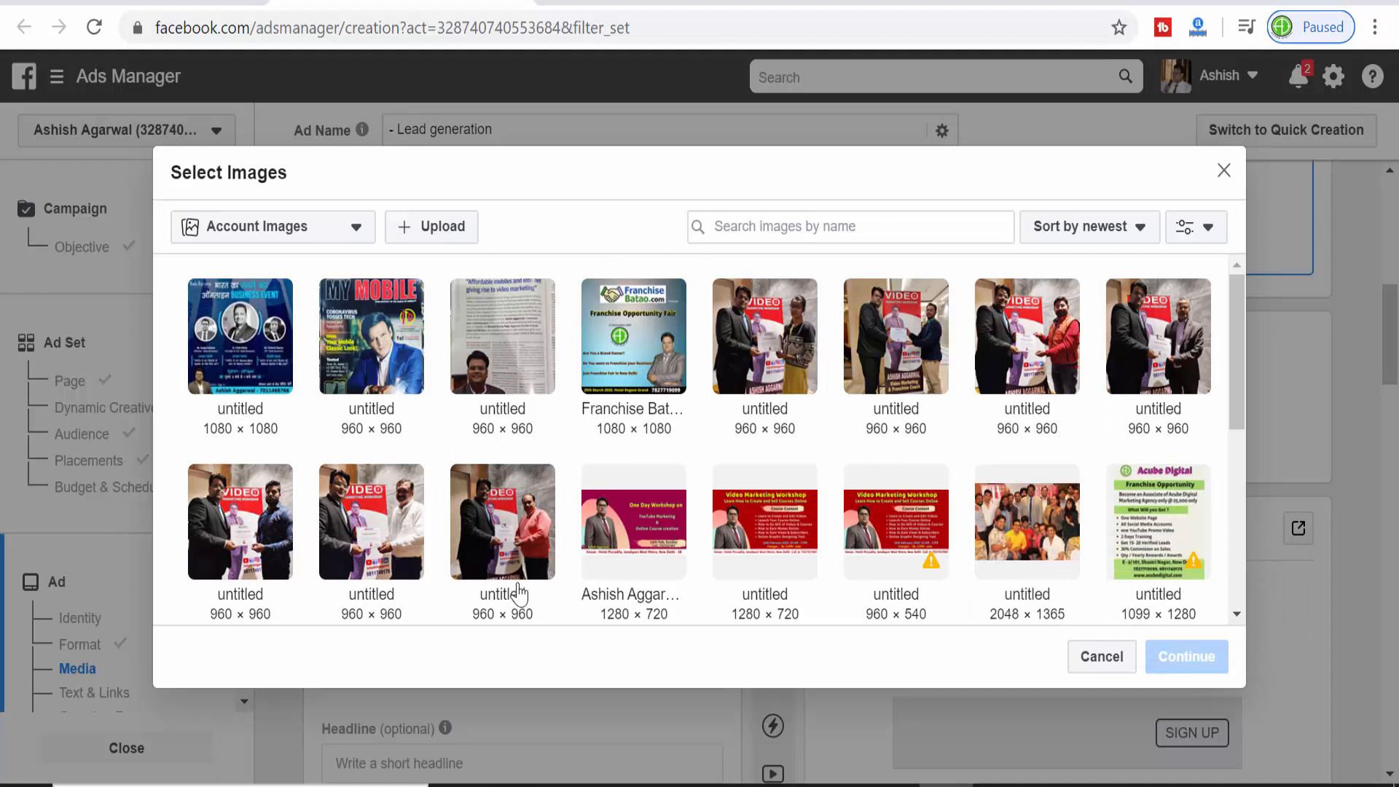
click(333, 528)
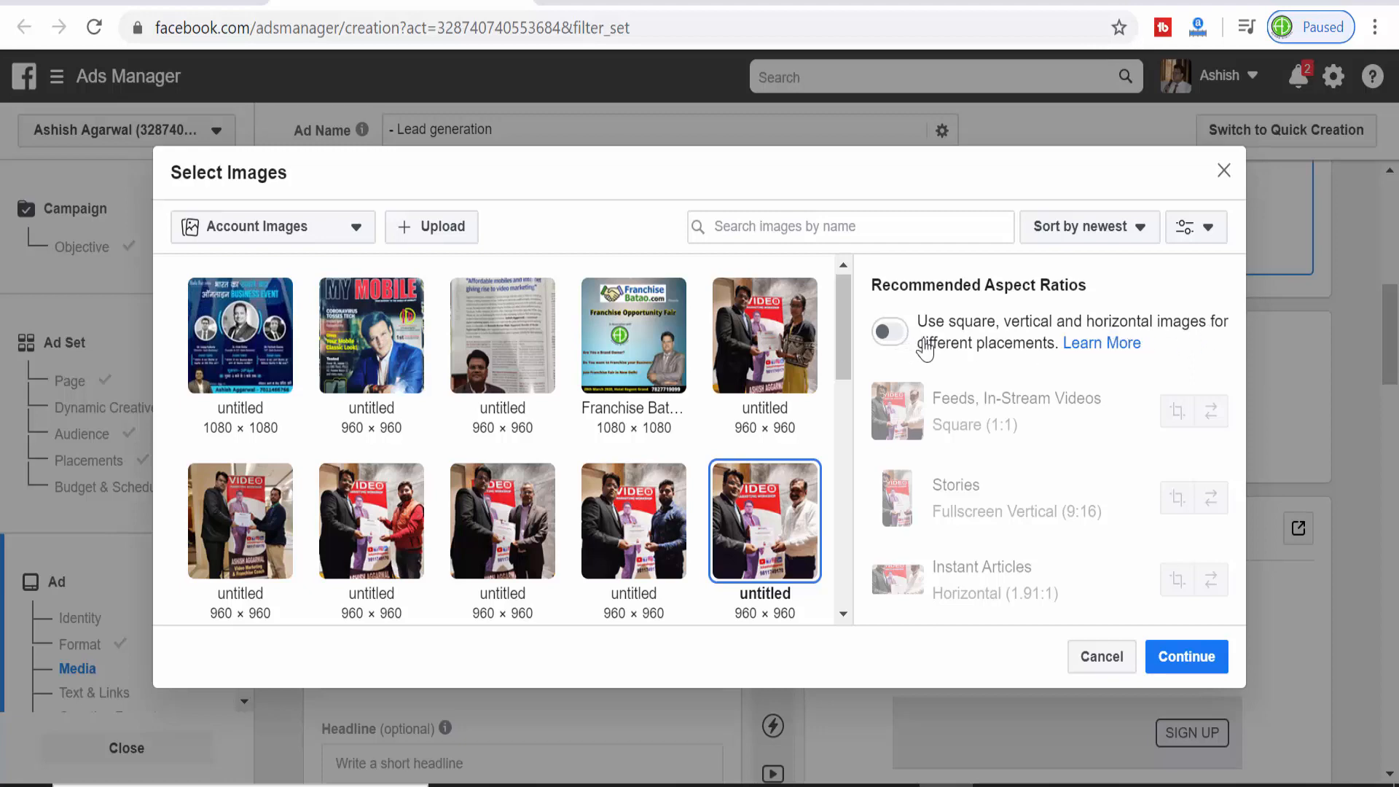
click(895, 337)
click(1188, 656)
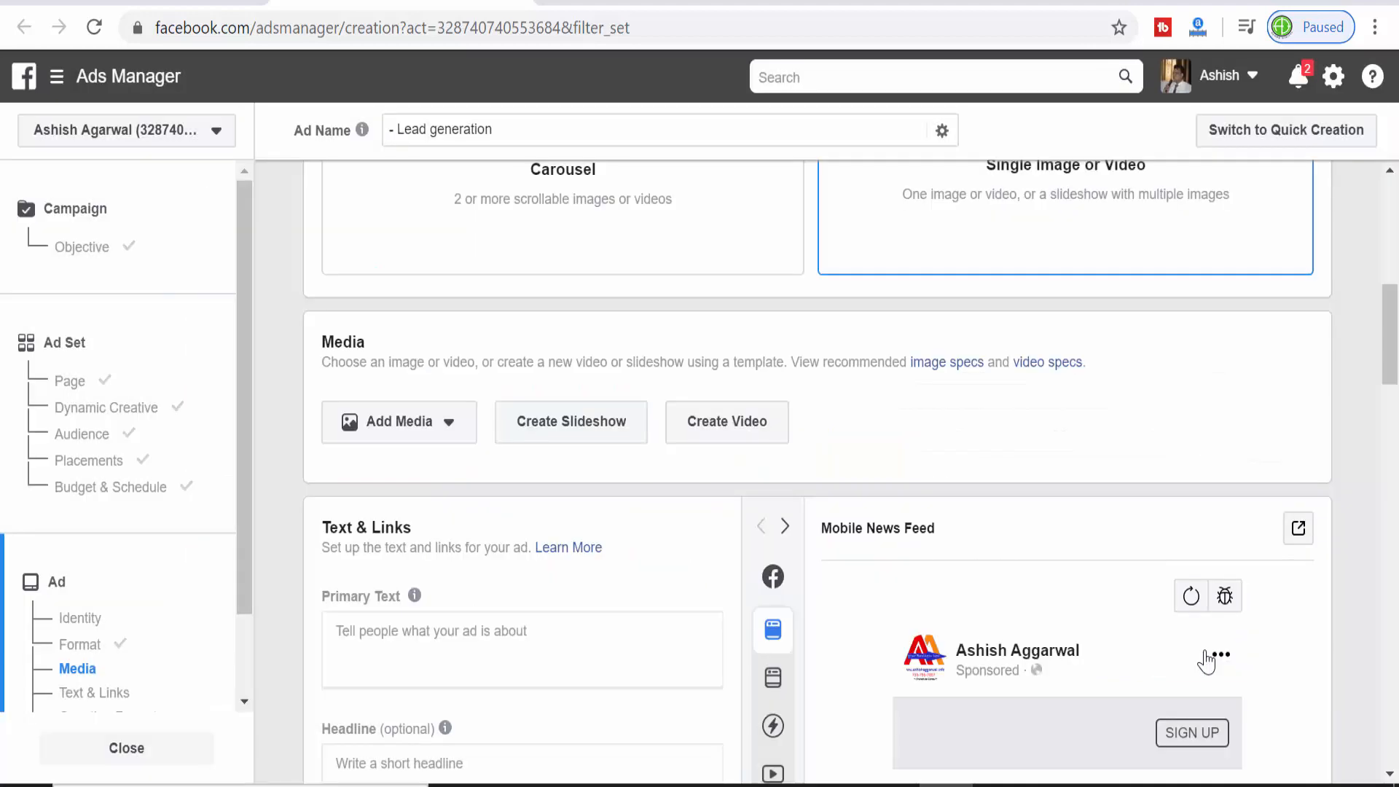
drag(1393, 317, 1395, 383)
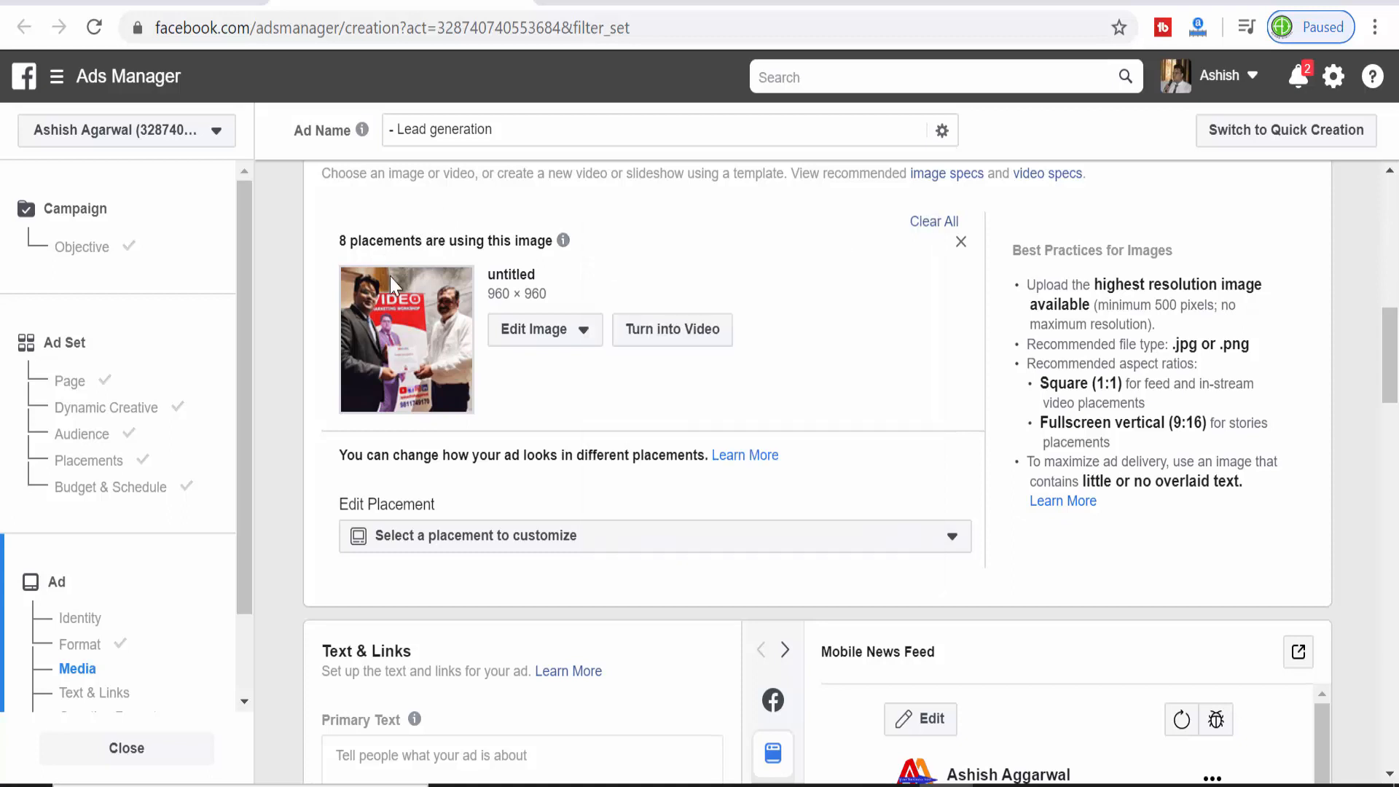
- Check which placements use the image and look at the customization options for the Stories placement group
mouse_move(381, 243)
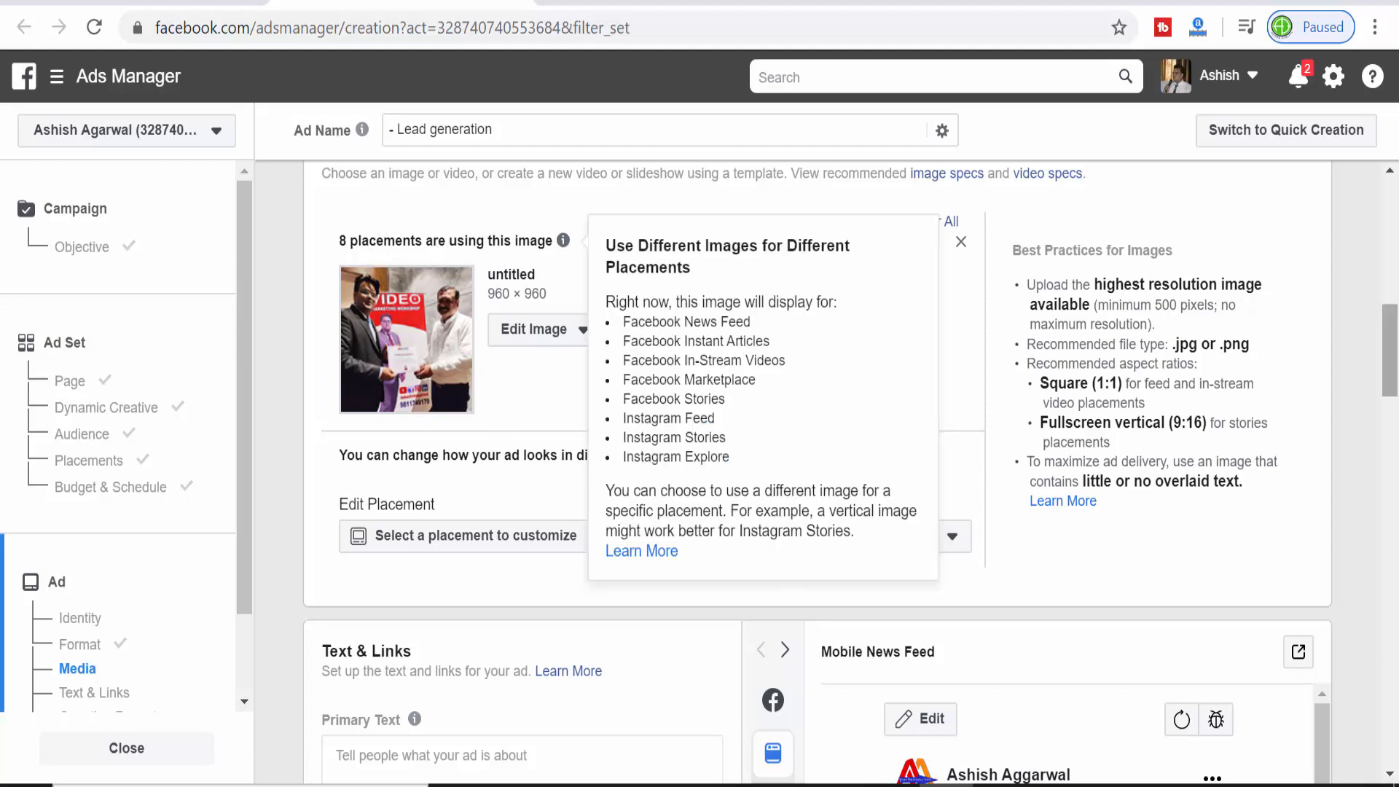
scroll(1393, 328, down, 3)
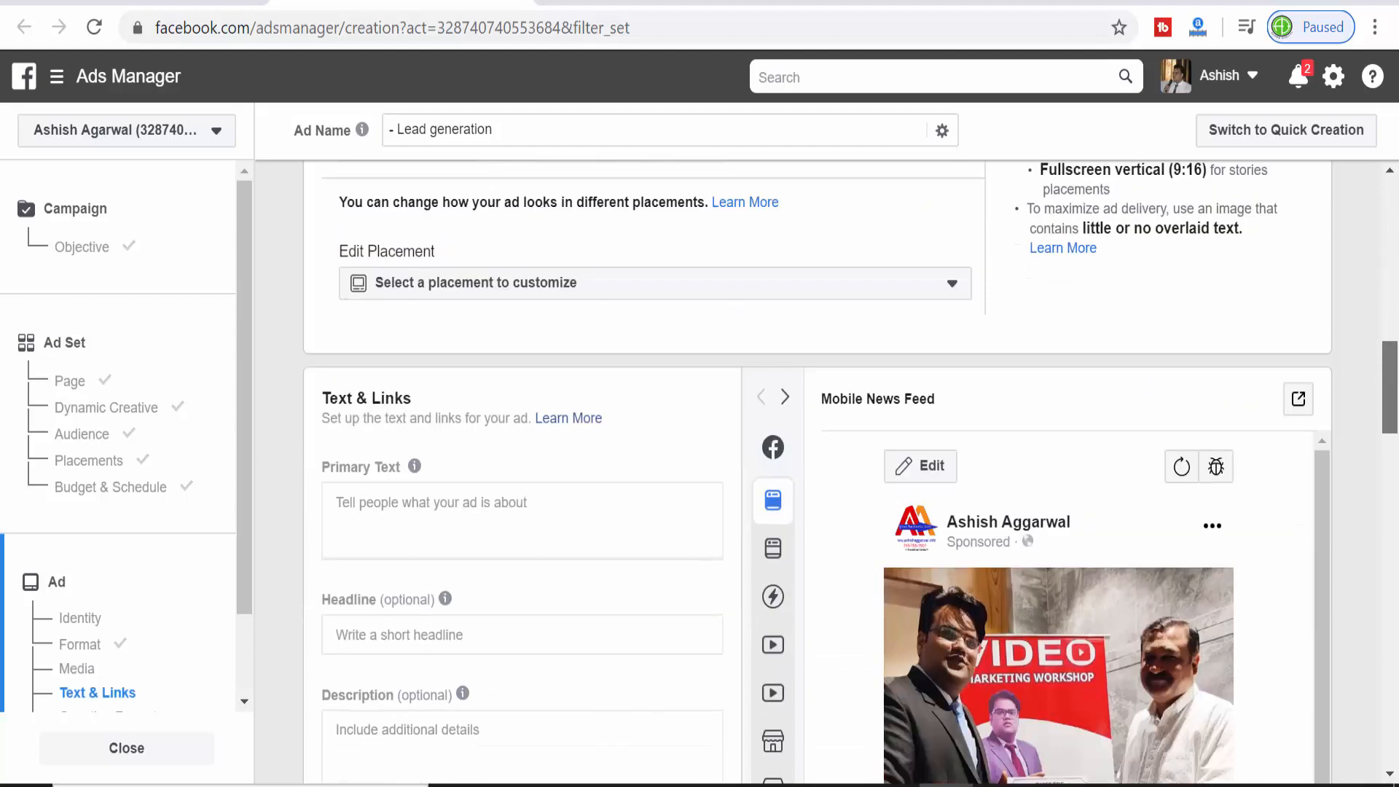
drag(1398, 361, 1395, 368)
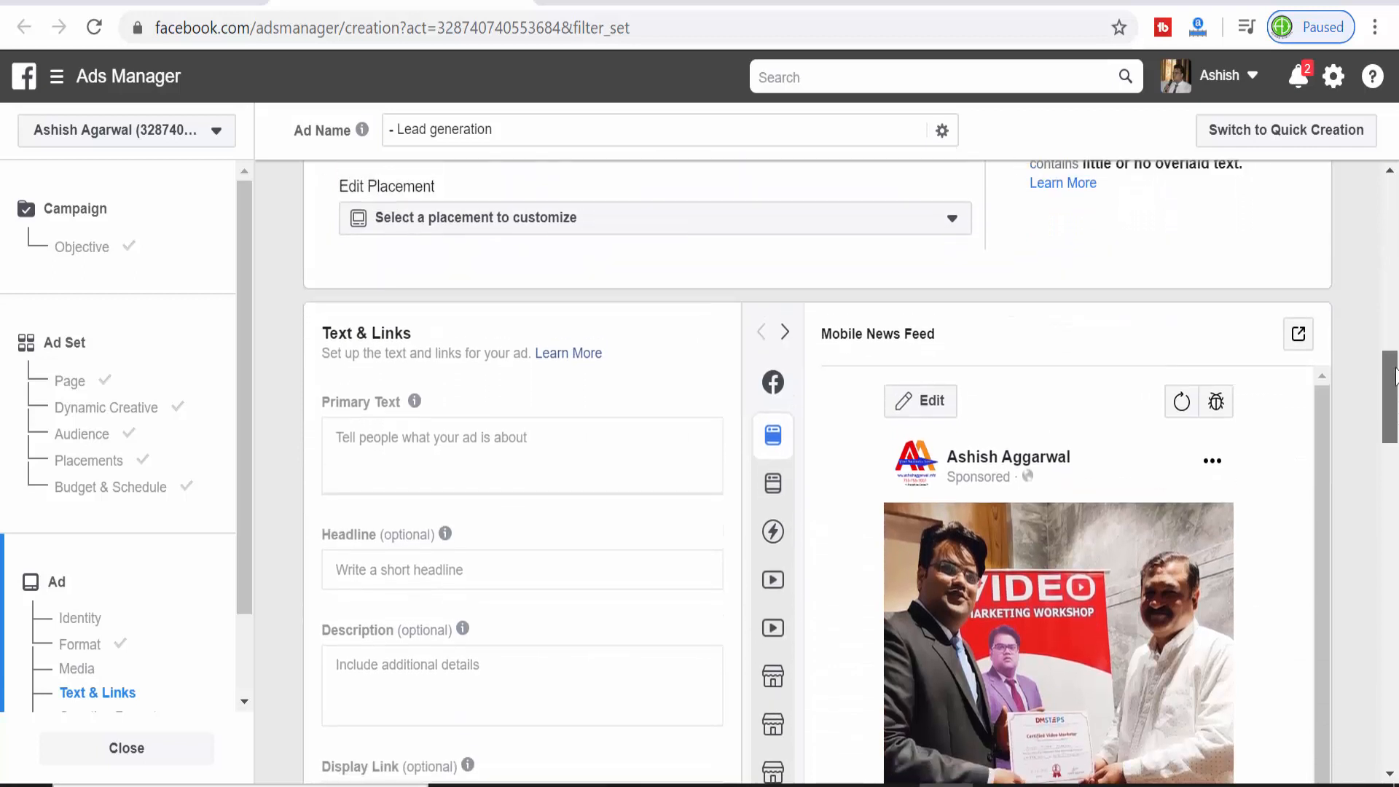
click(867, 233)
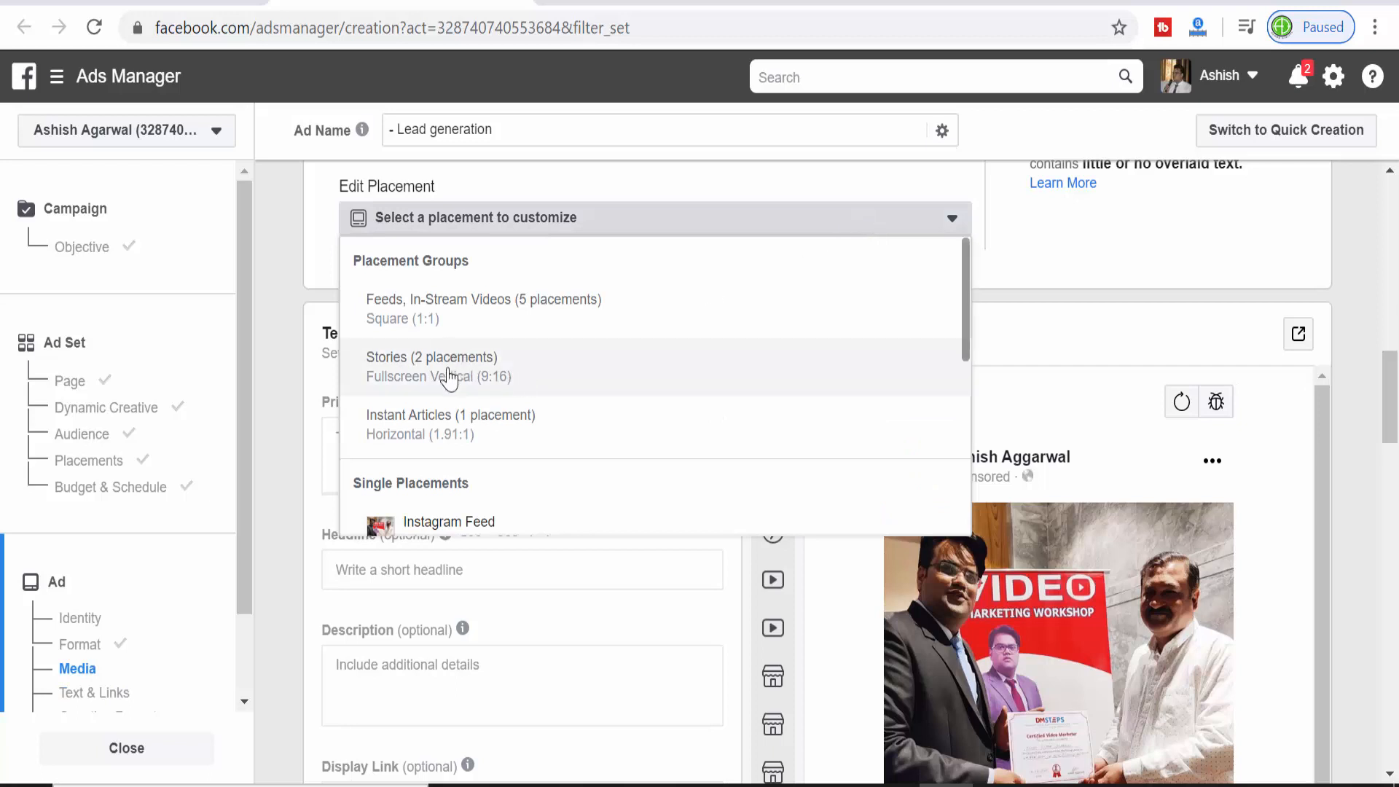
click(401, 378)
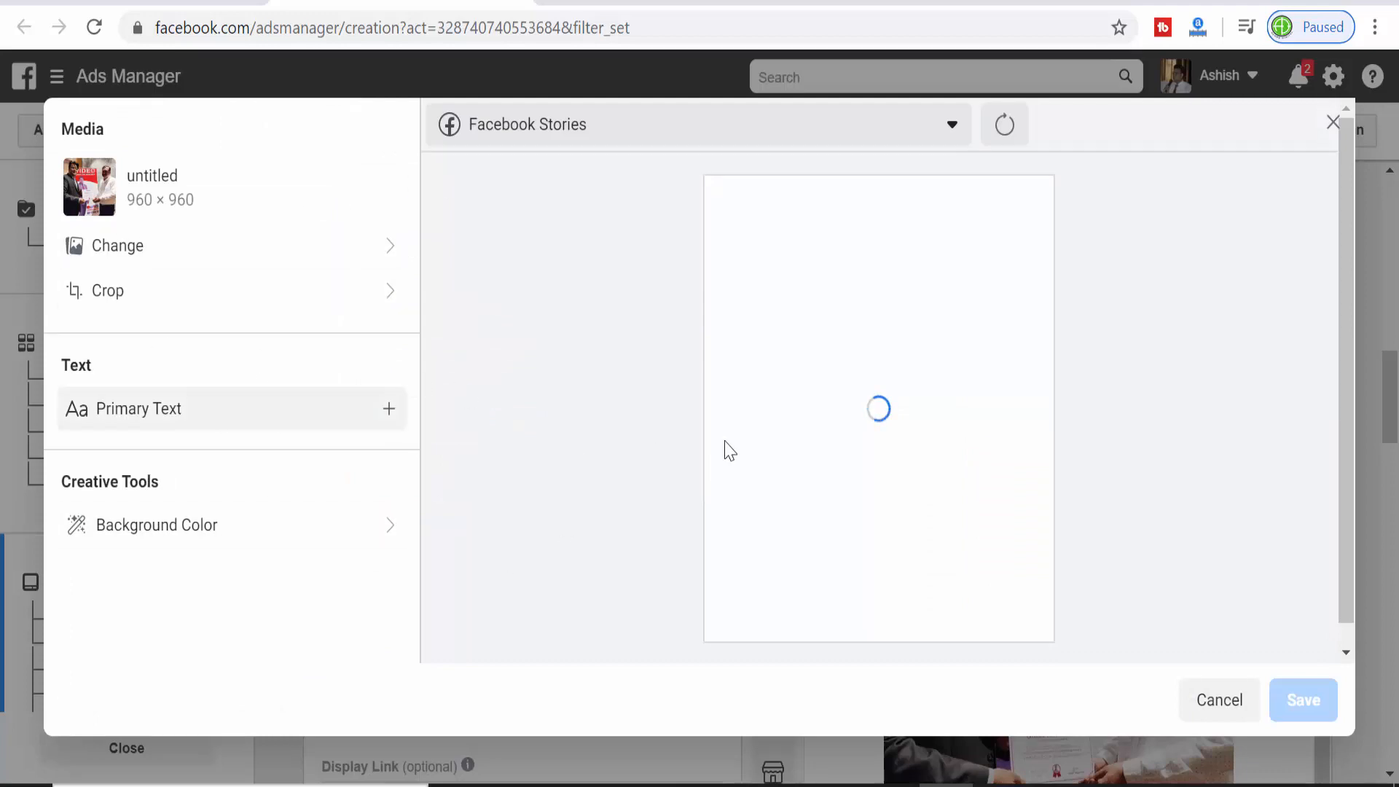
click(1335, 119)
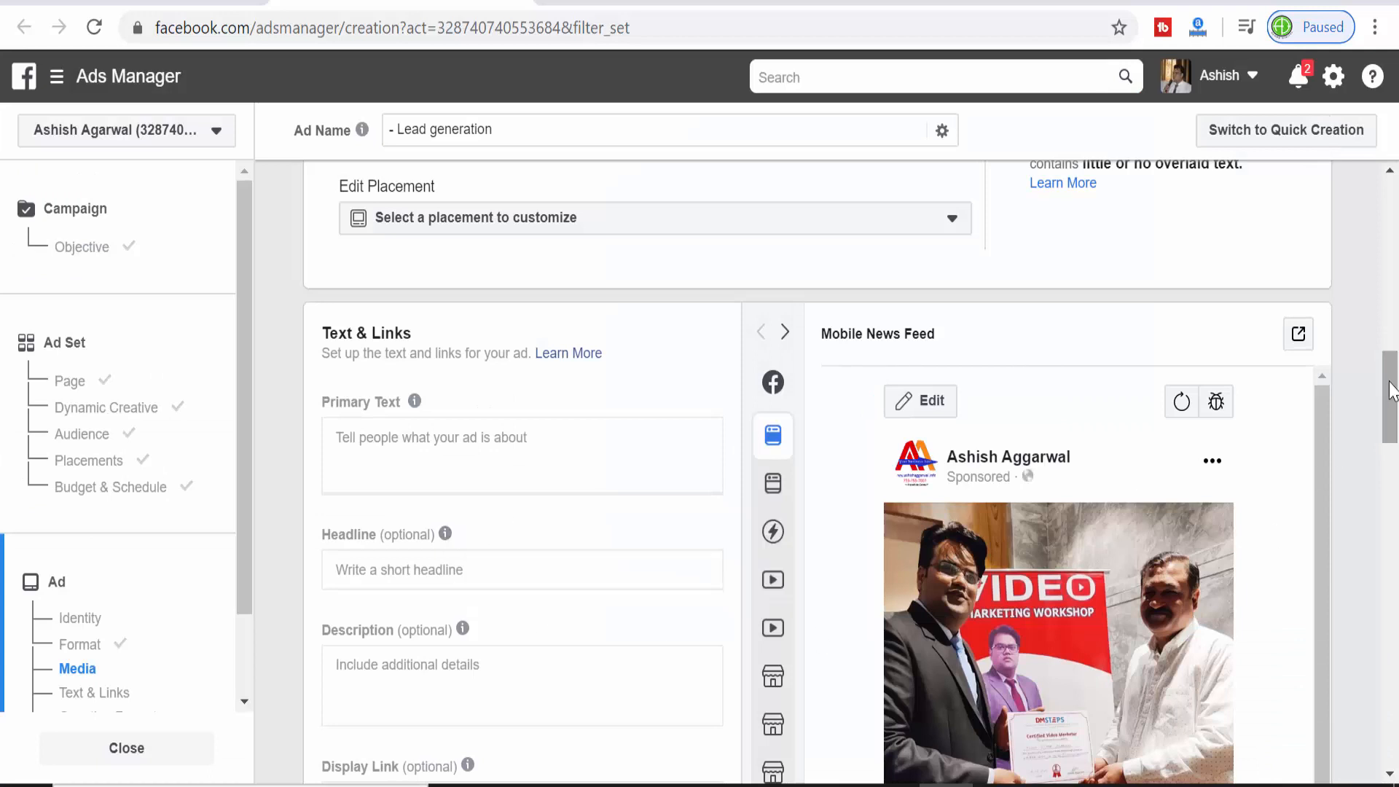
- Enter a first name as the ad's primary text and check it in the Mobile News Feed preview
drag(1392, 399, 1393, 416)
click(408, 269)
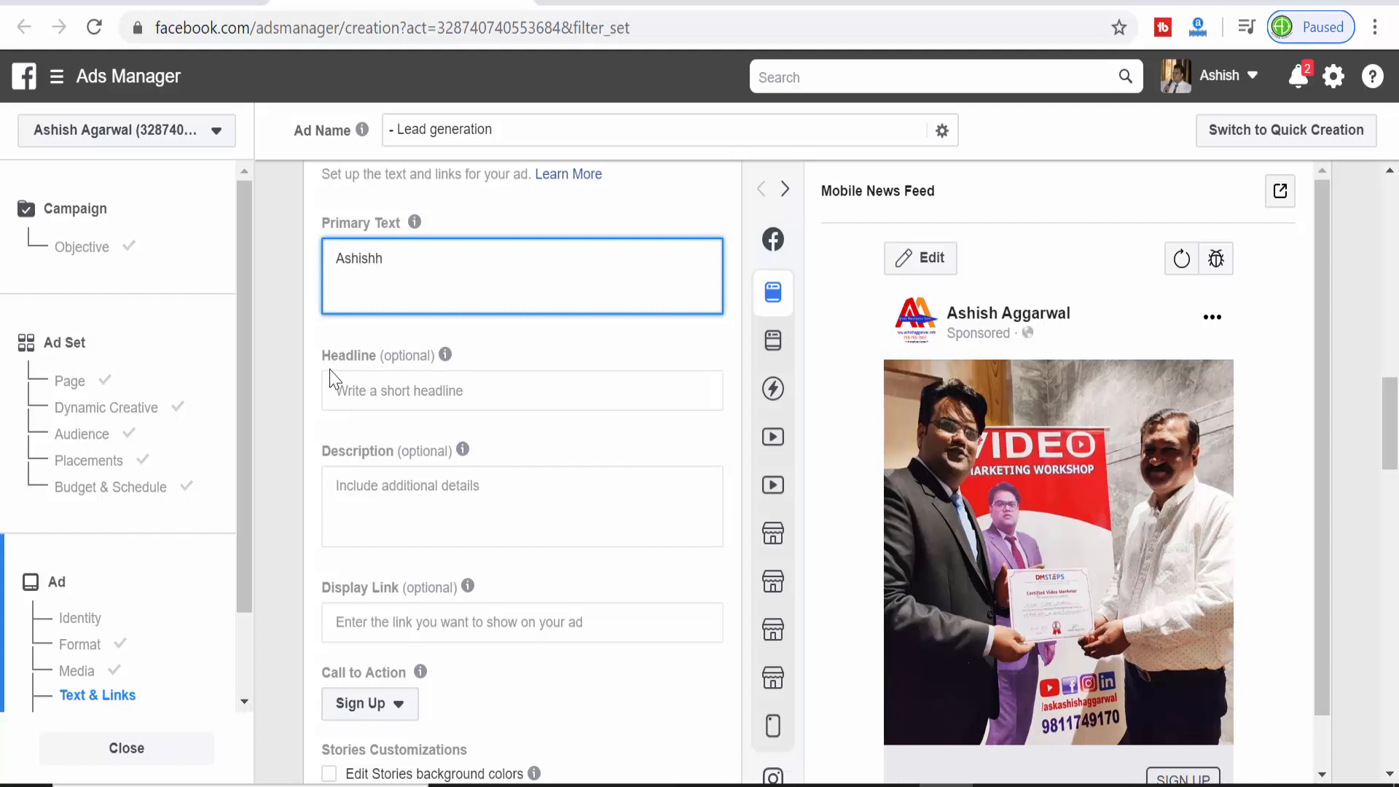
drag(1393, 437, 1393, 443)
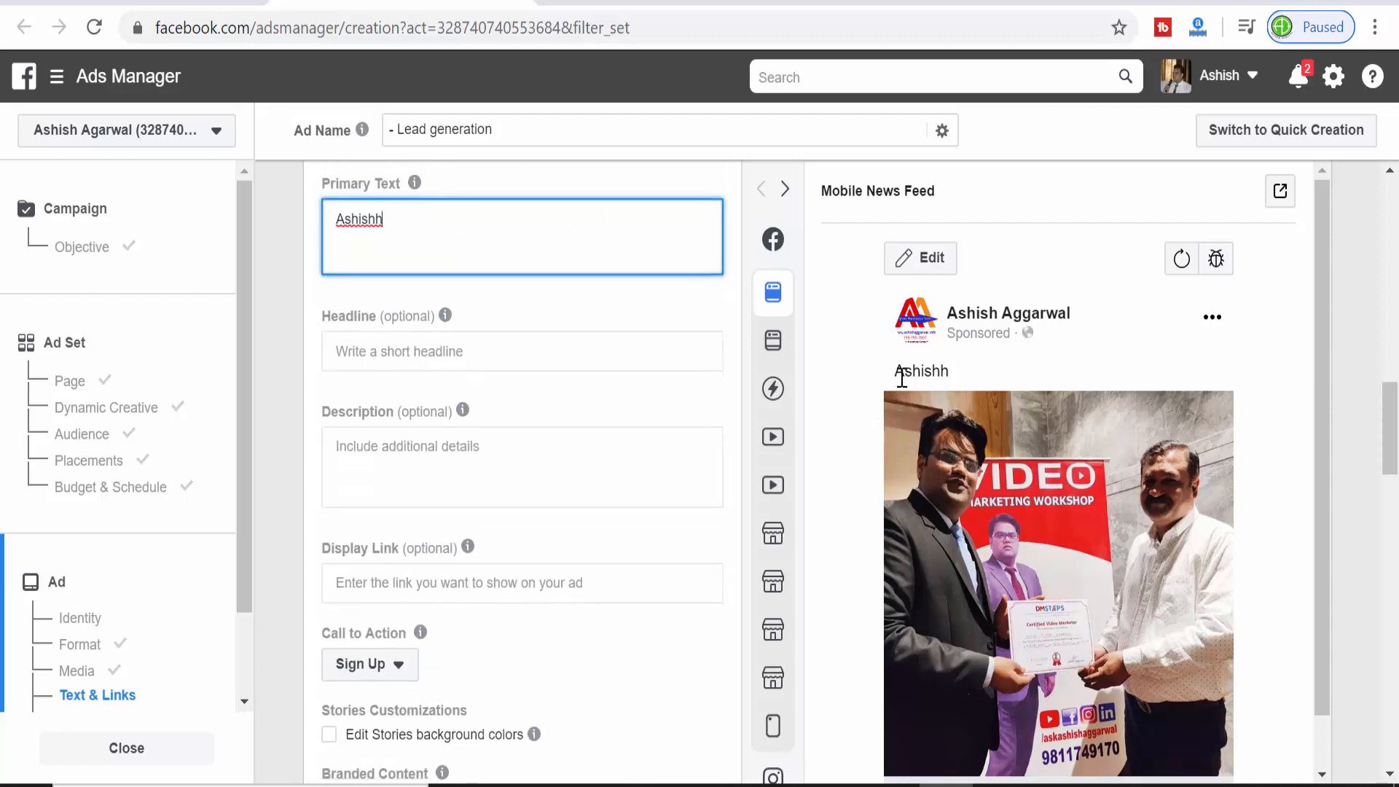
click(1326, 373)
scroll(1333, 430, down, 1)
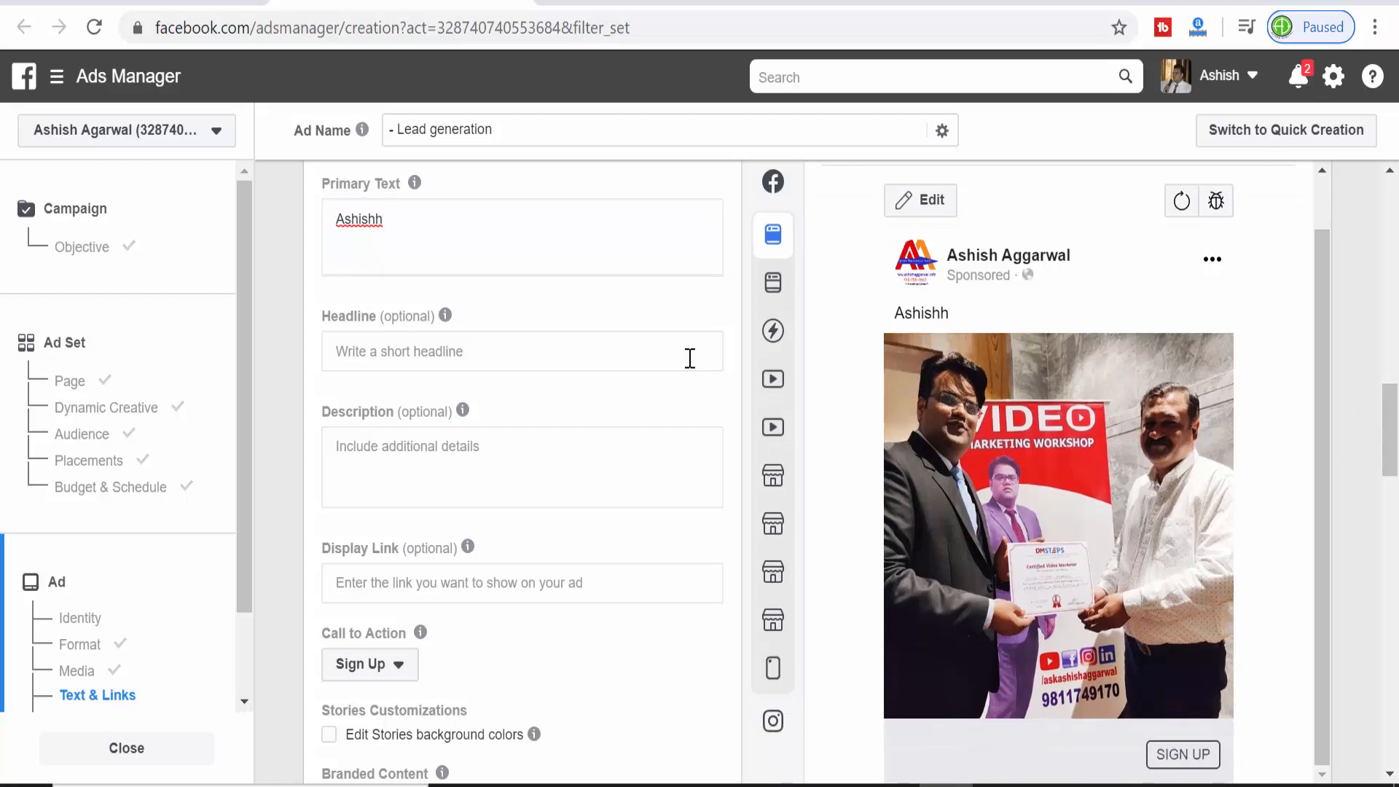
- Set the ad's headline to "Book your sear Now" and check it in the preview
click(401, 350)
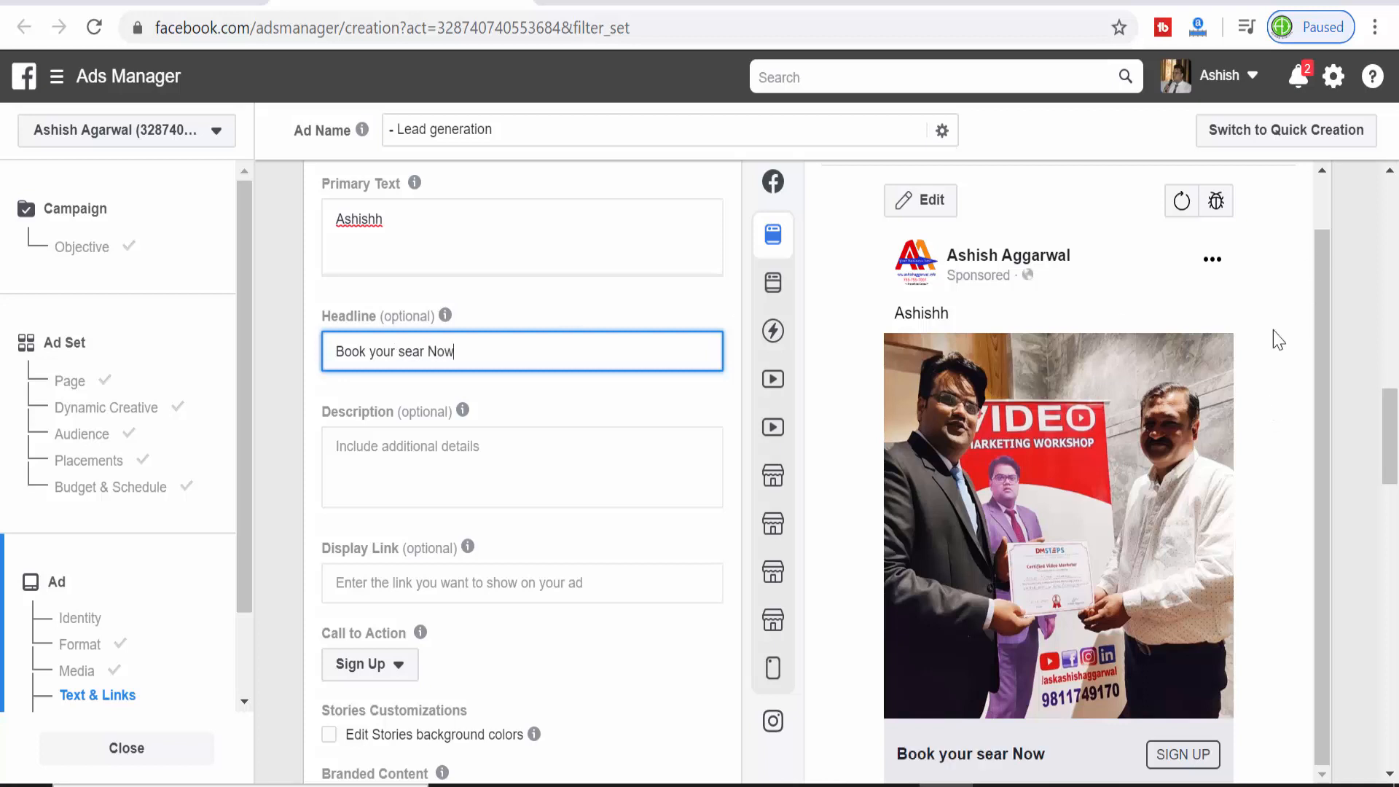
click(437, 462)
drag(1323, 408, 1322, 580)
scroll(942, 583, down, 2)
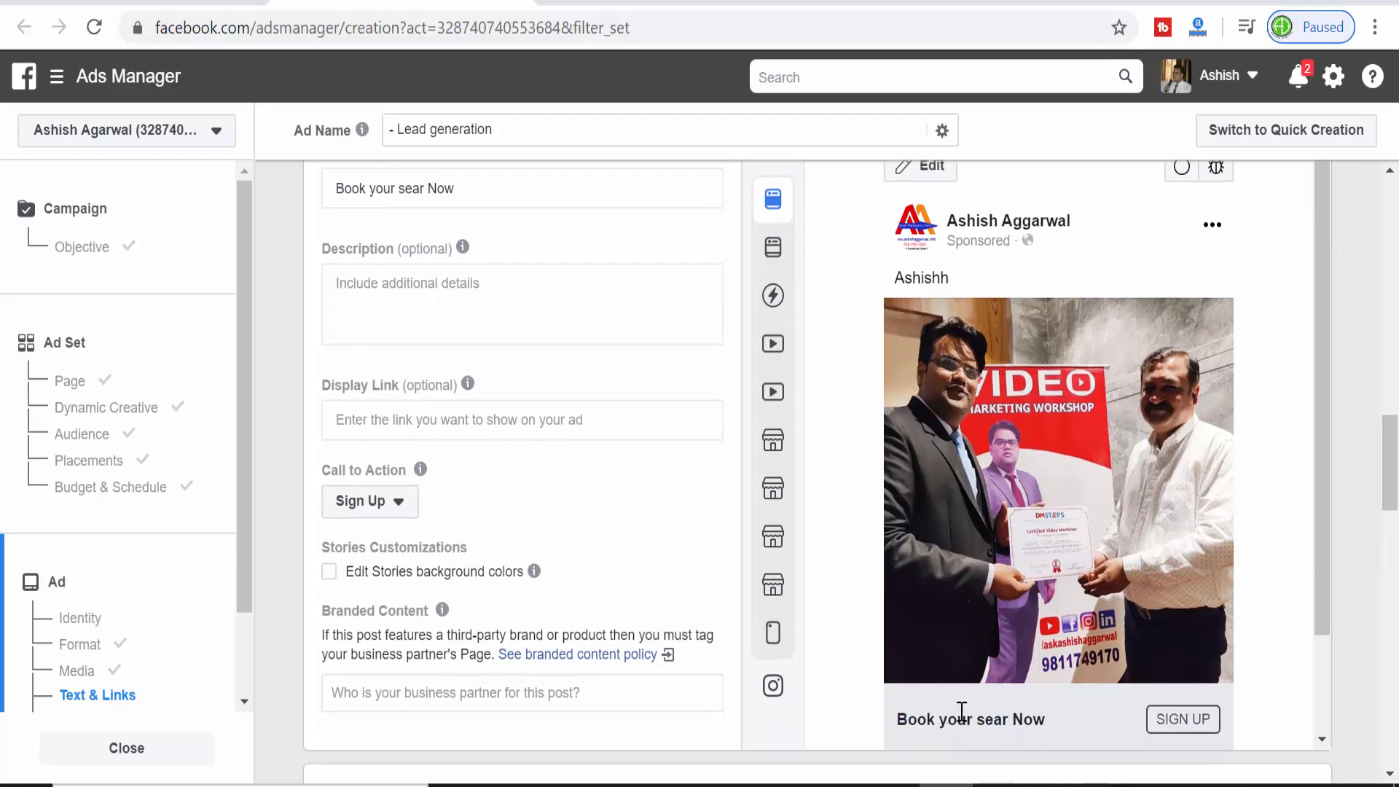
- Set the ad's description to "Limited time offer" and enter the advertiser's website domain as the display link
click(416, 299)
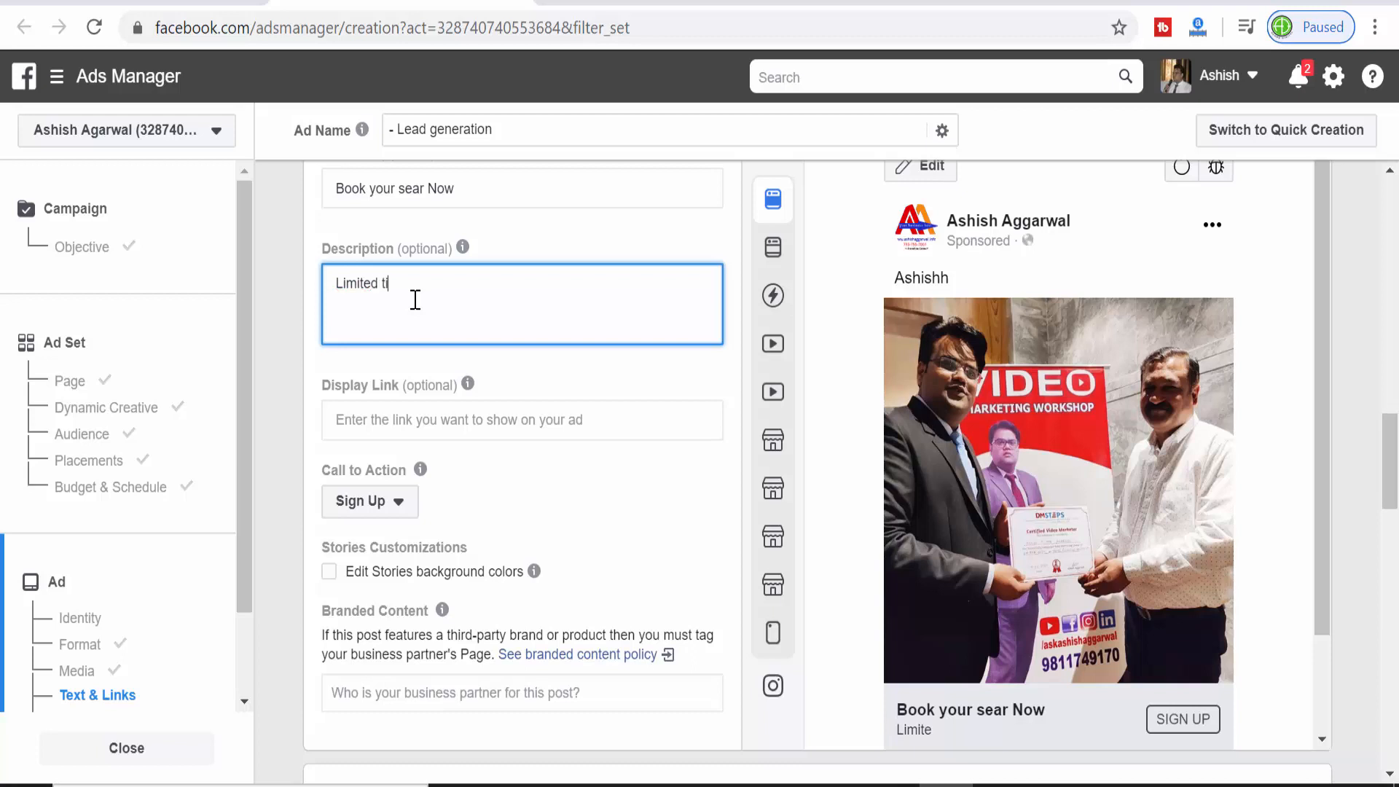
text(ffer)
click(417, 414)
click(415, 423)
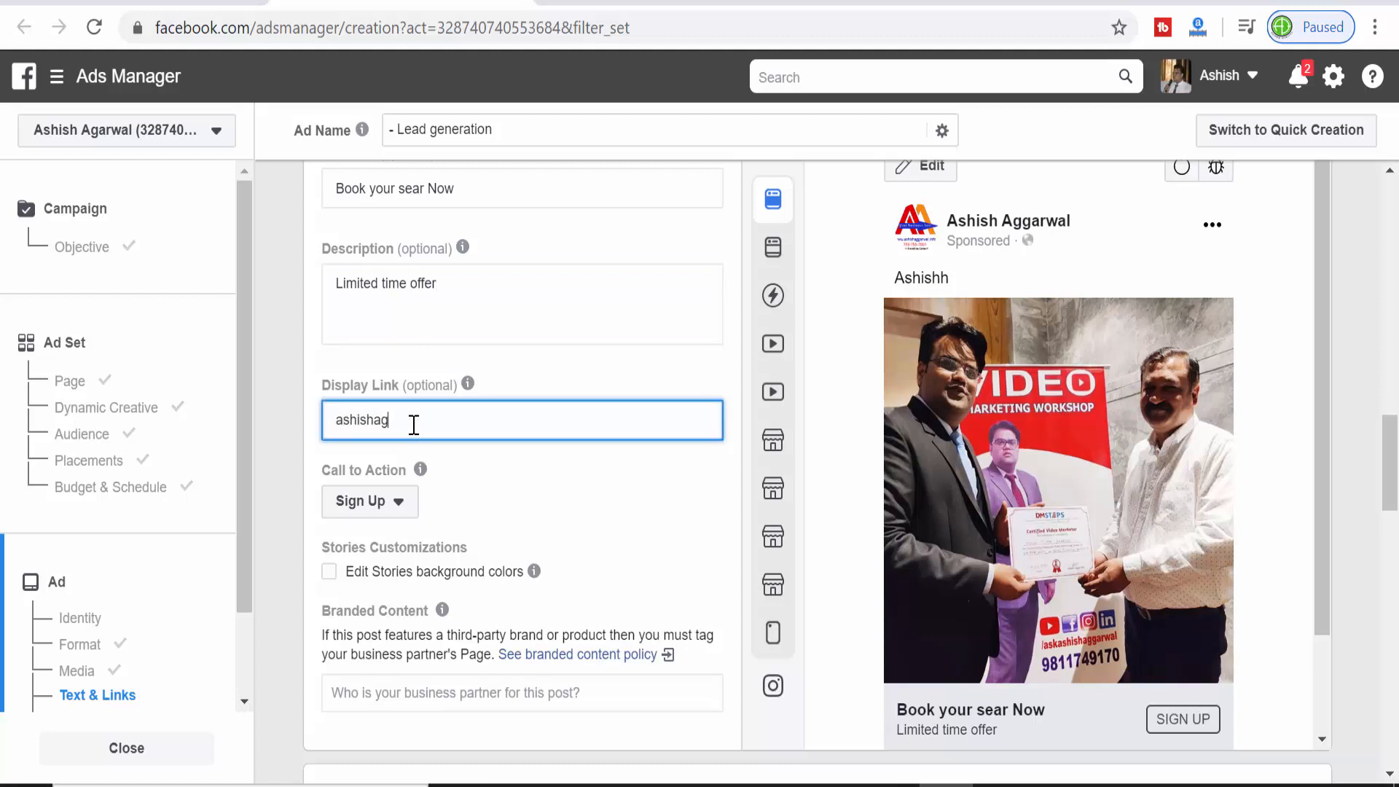
text(ashishaggarwal.co)
click(540, 470)
drag(1396, 444, 1386, 468)
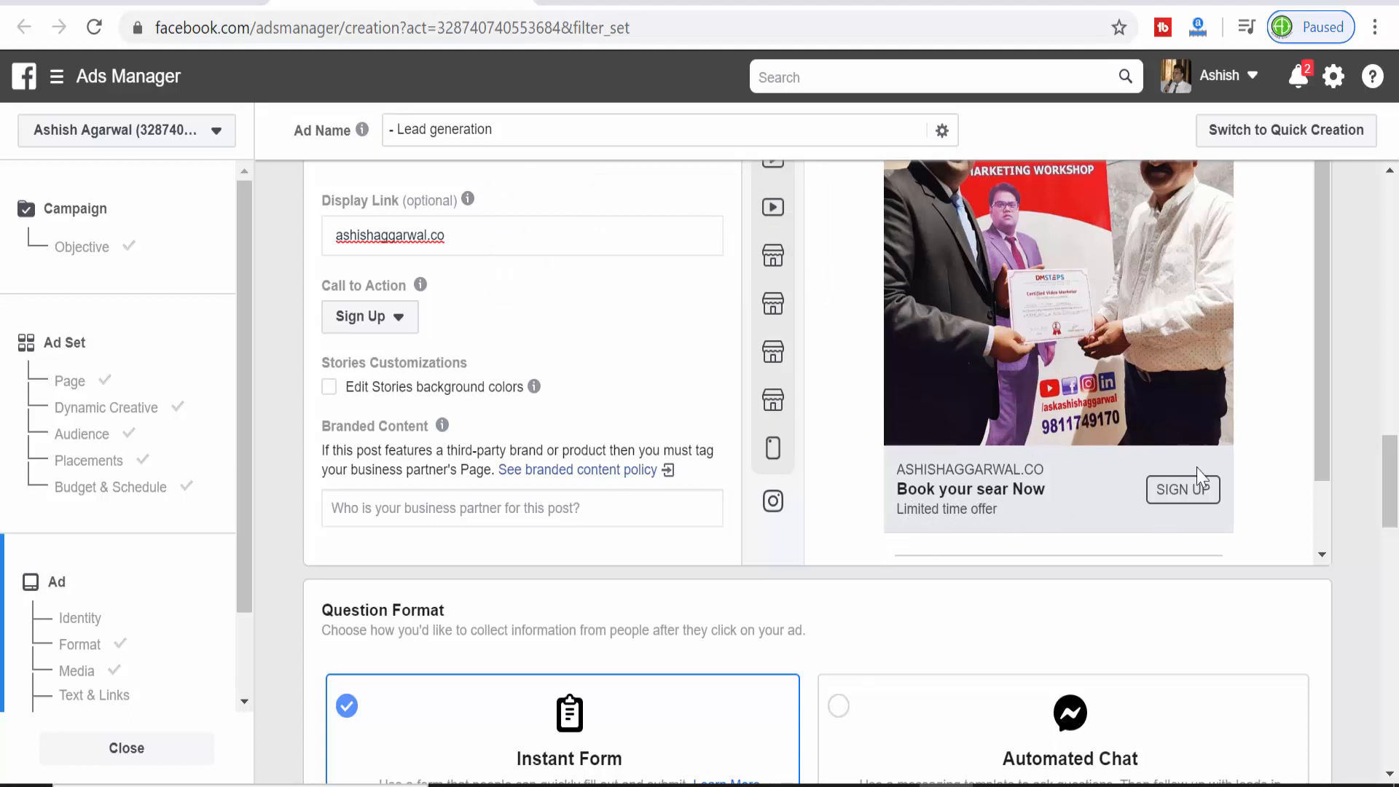
- Set the ad's call to action to Book Now
click(395, 335)
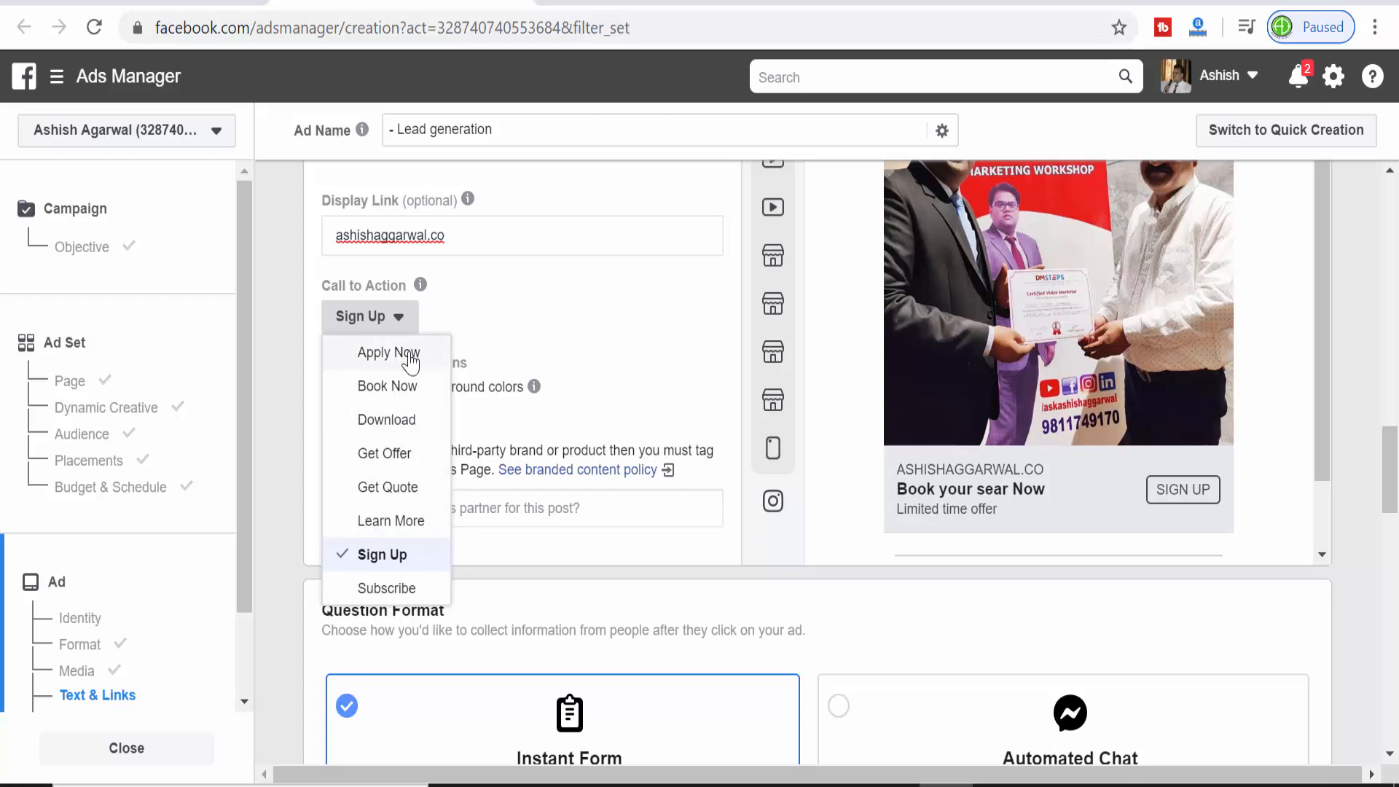
click(372, 386)
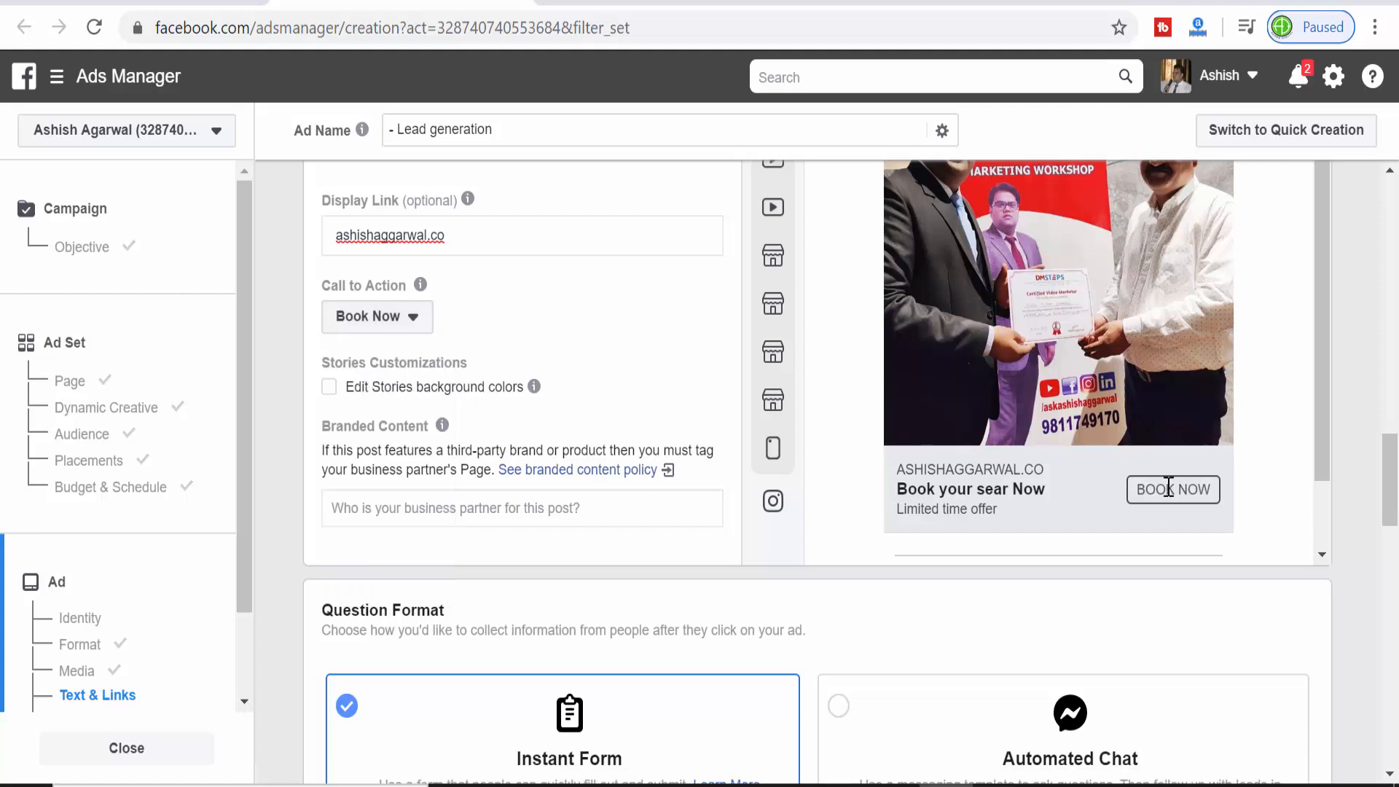
- Start a new instant form for the ad, with Instant Form kept as the question format
scroll(1392, 472, down, 4)
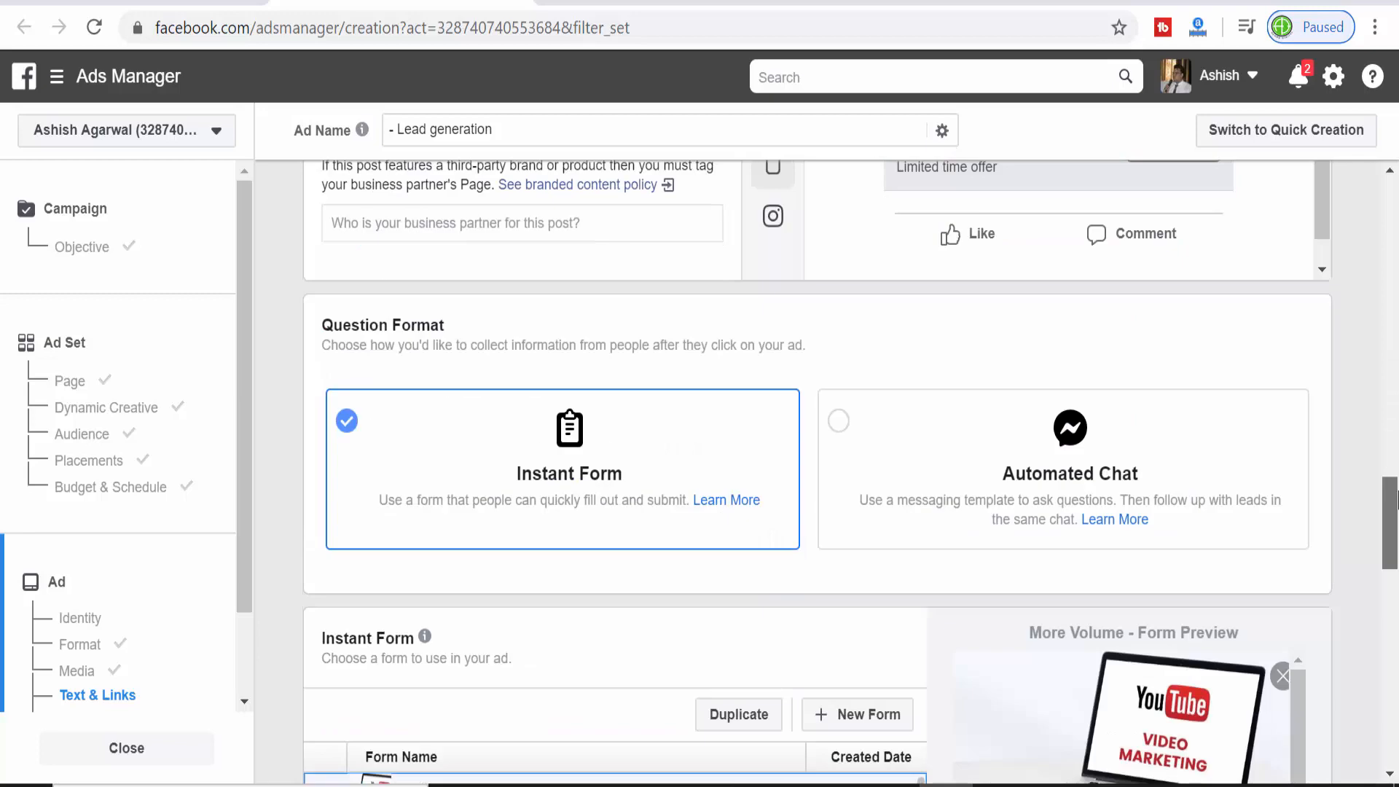
scroll(1394, 503, down, 2)
scroll(1264, 515, up, 1)
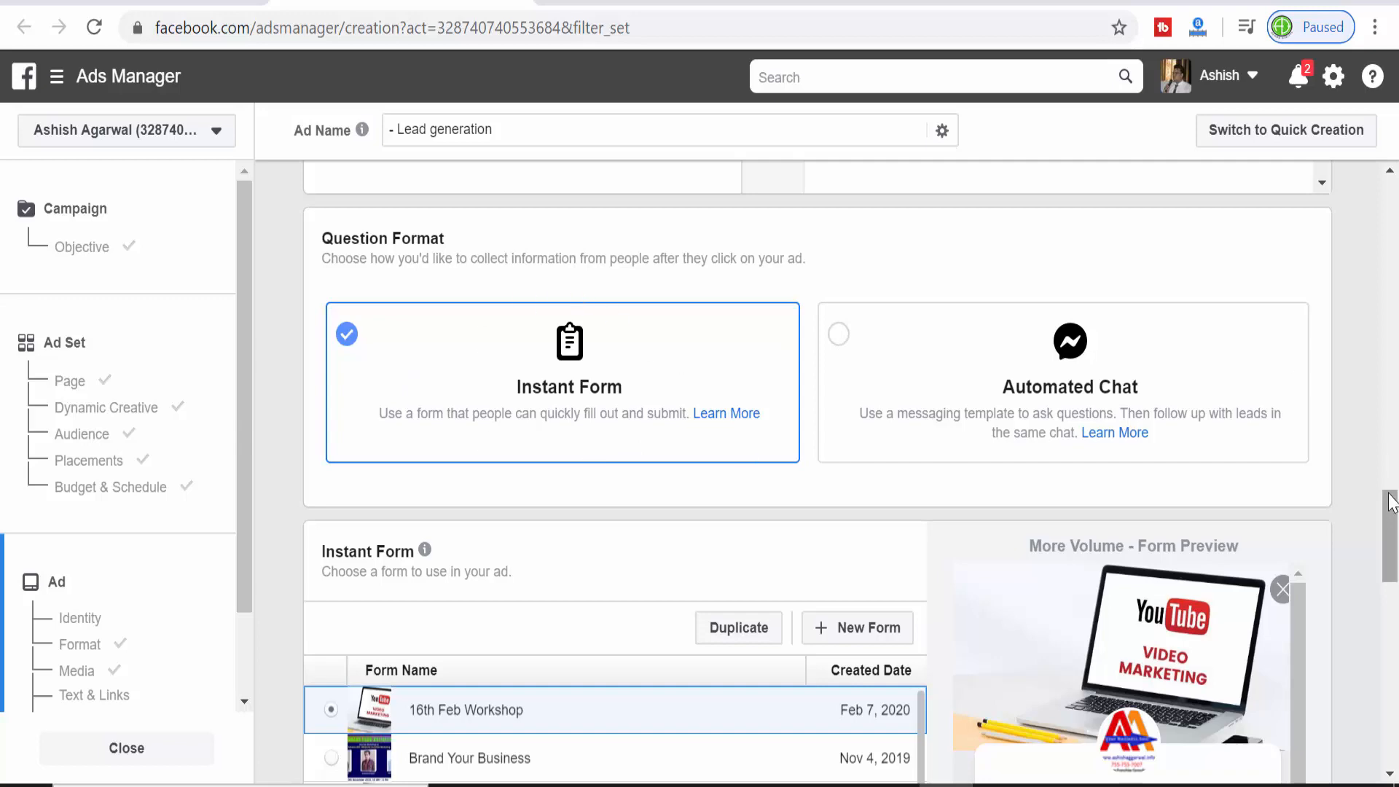
scroll(1392, 510, down, 6)
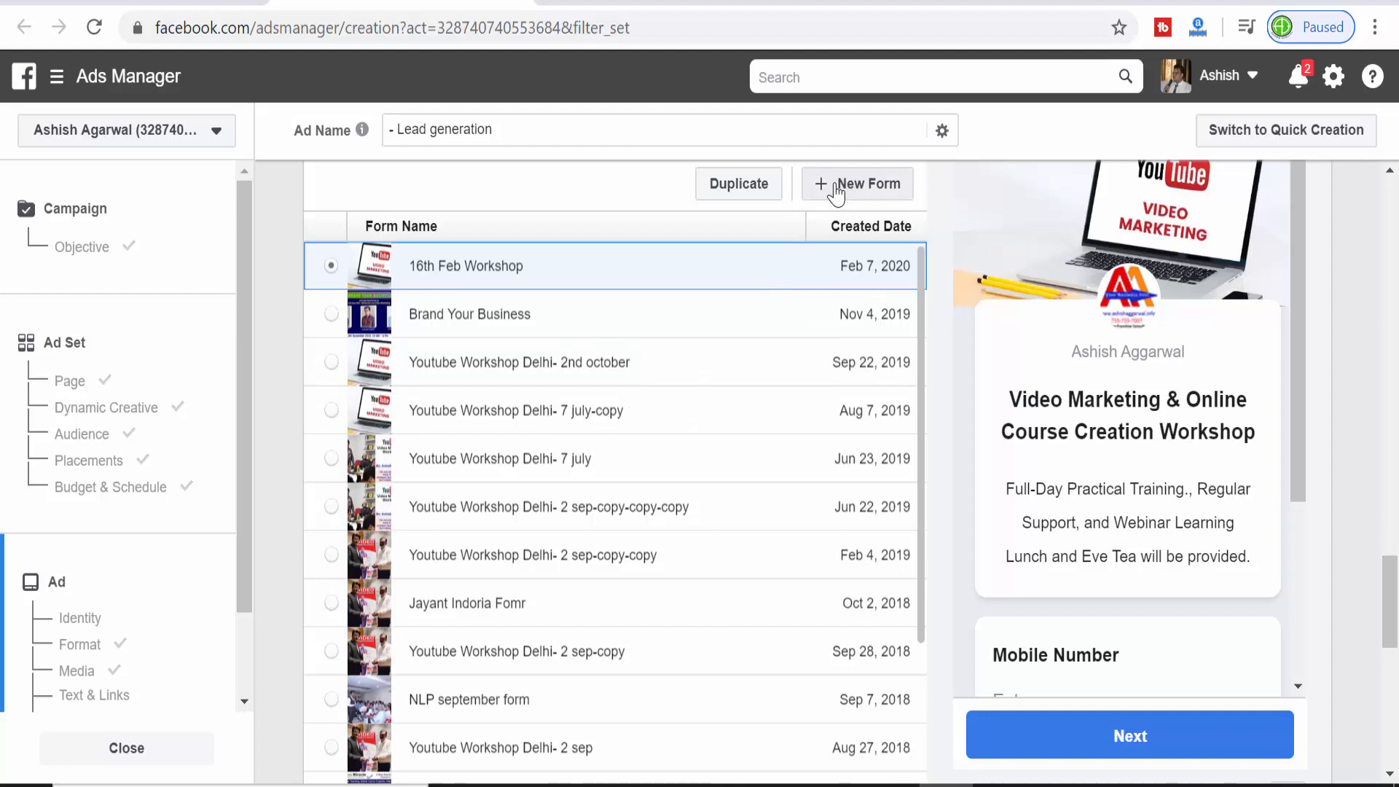
click(836, 191)
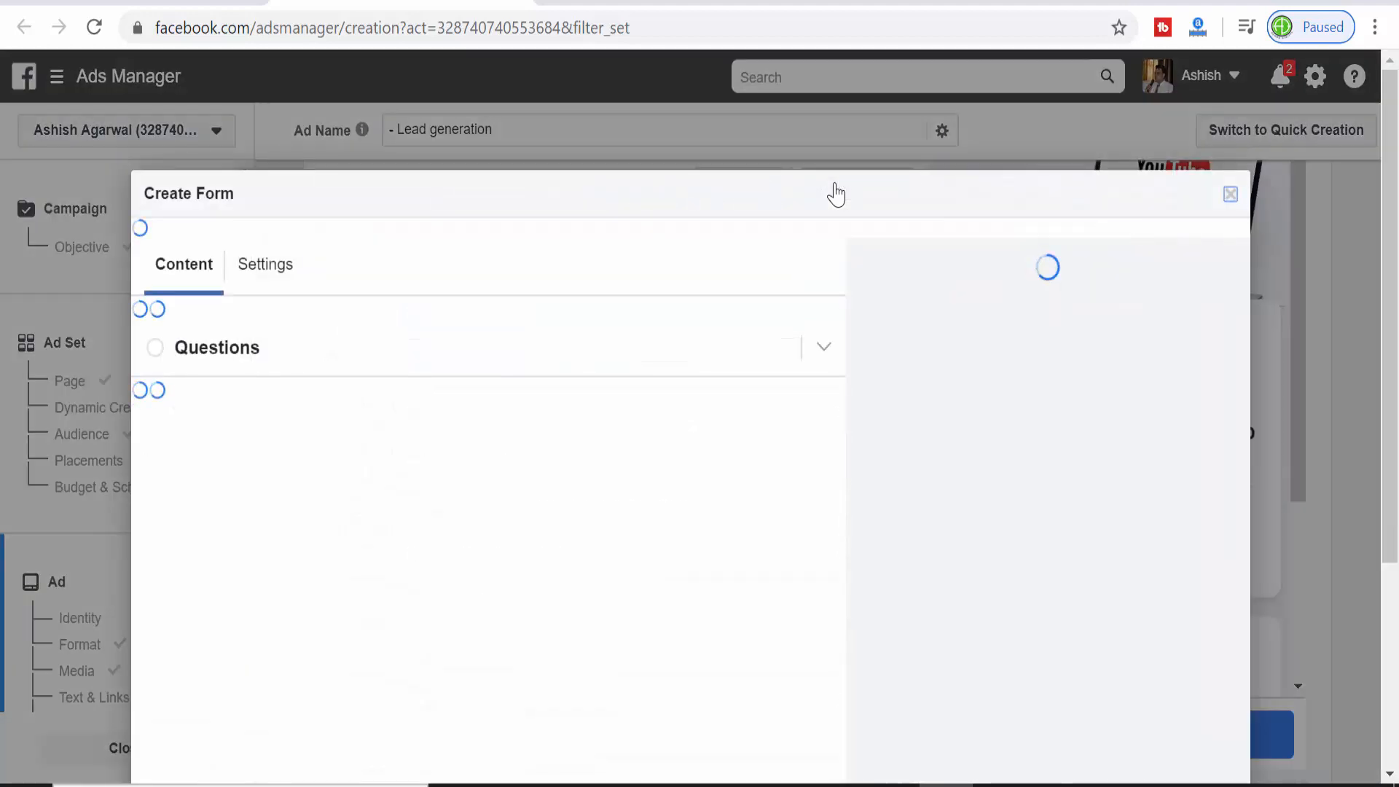
drag(1393, 315, 1395, 486)
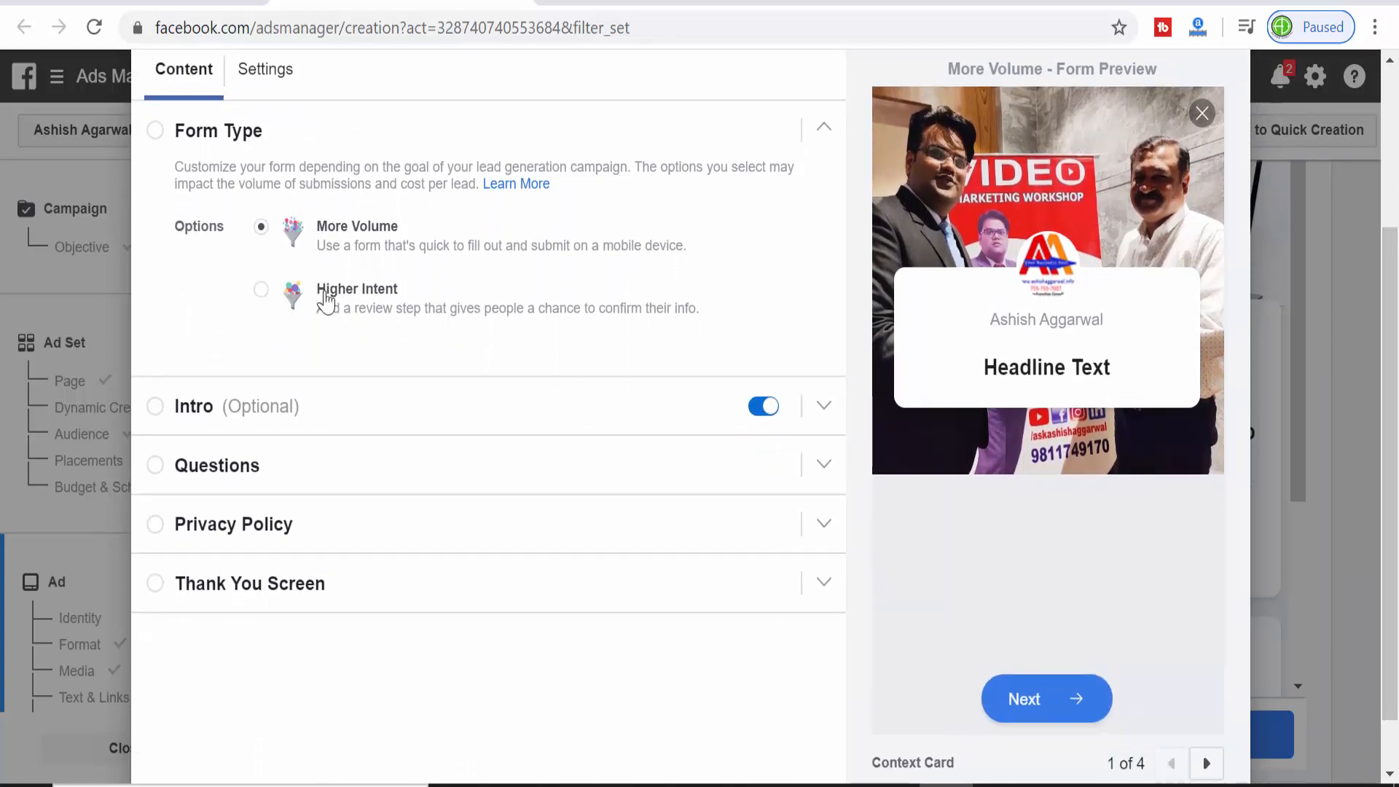
- Set the form intro's headline to "Grofers Market Business Model" and enter the advertiser's full name as its paragraph text
click(287, 408)
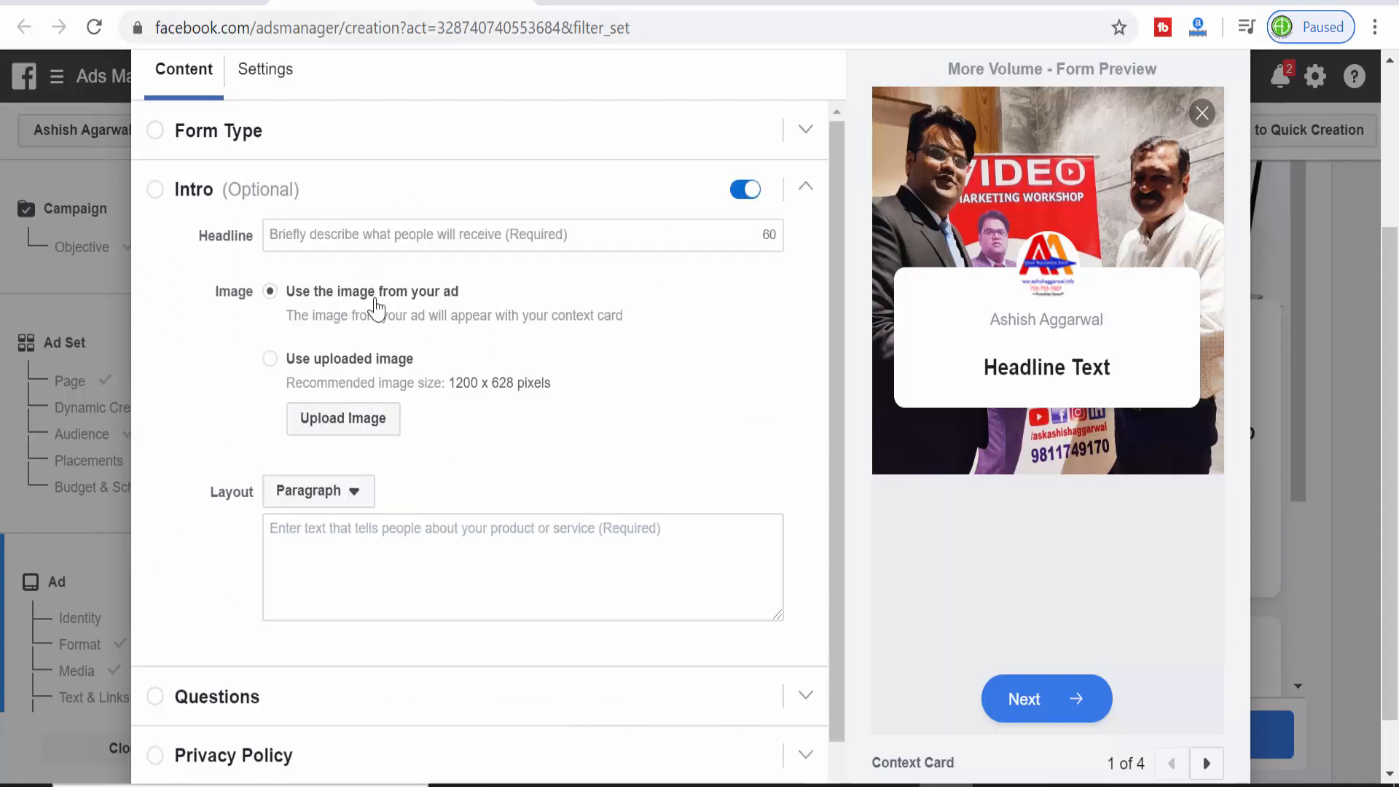
click(391, 233)
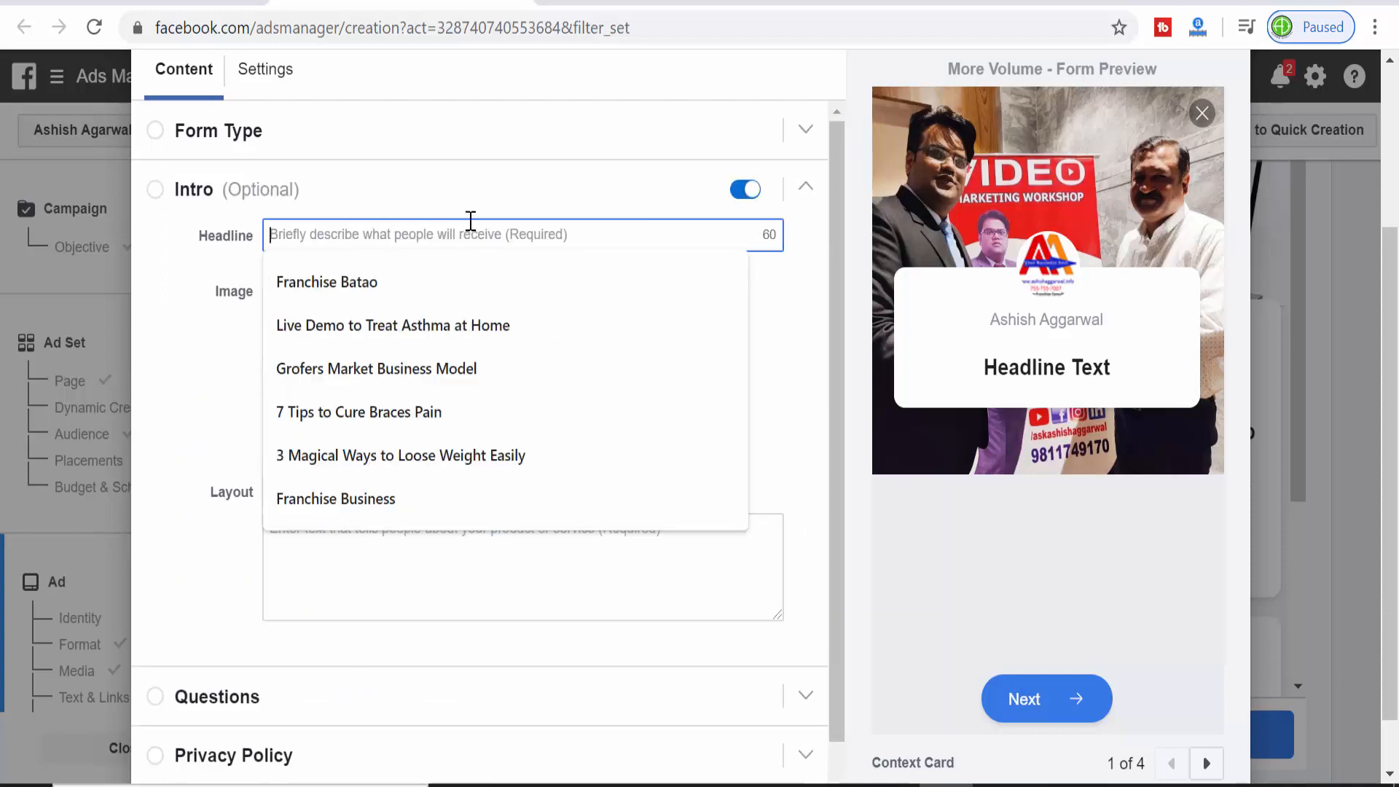
click(369, 365)
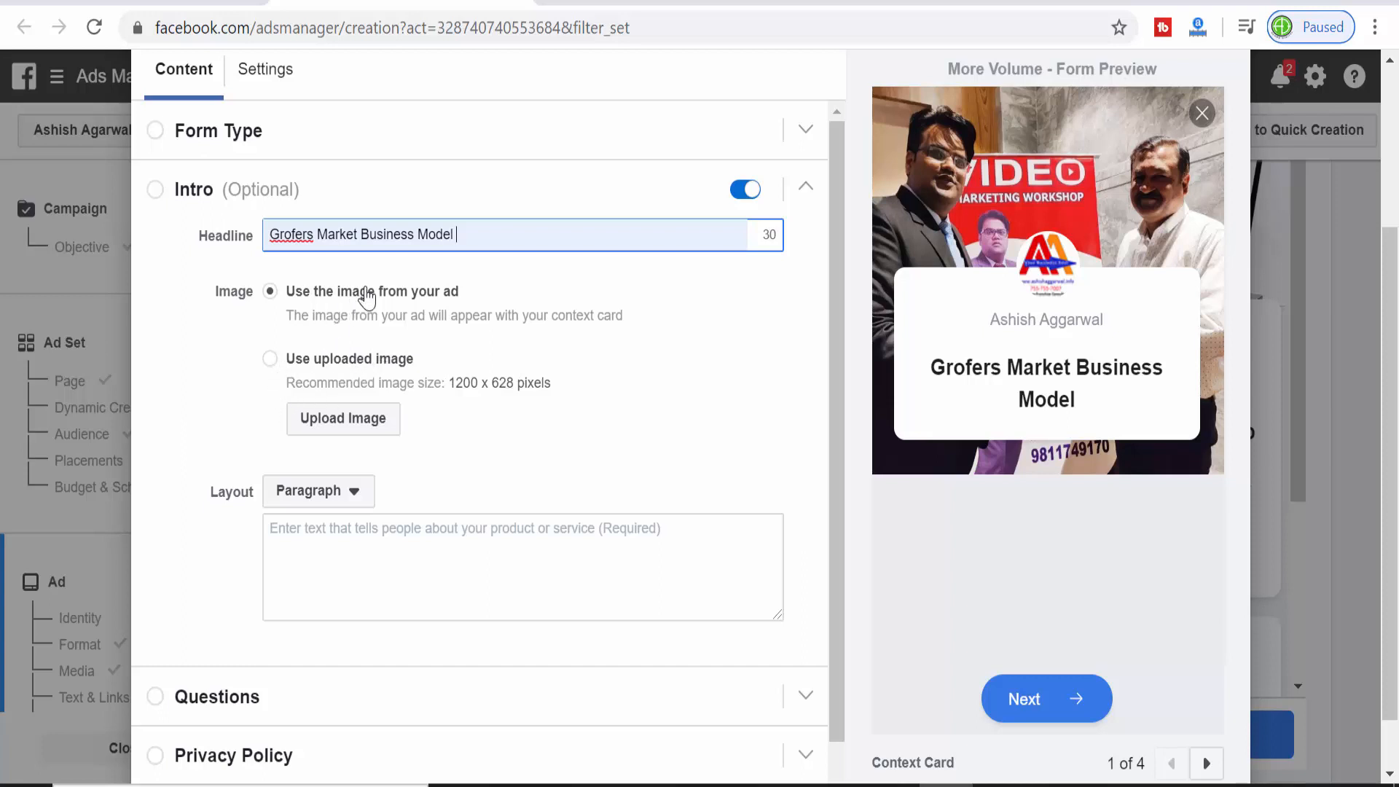
click(329, 534)
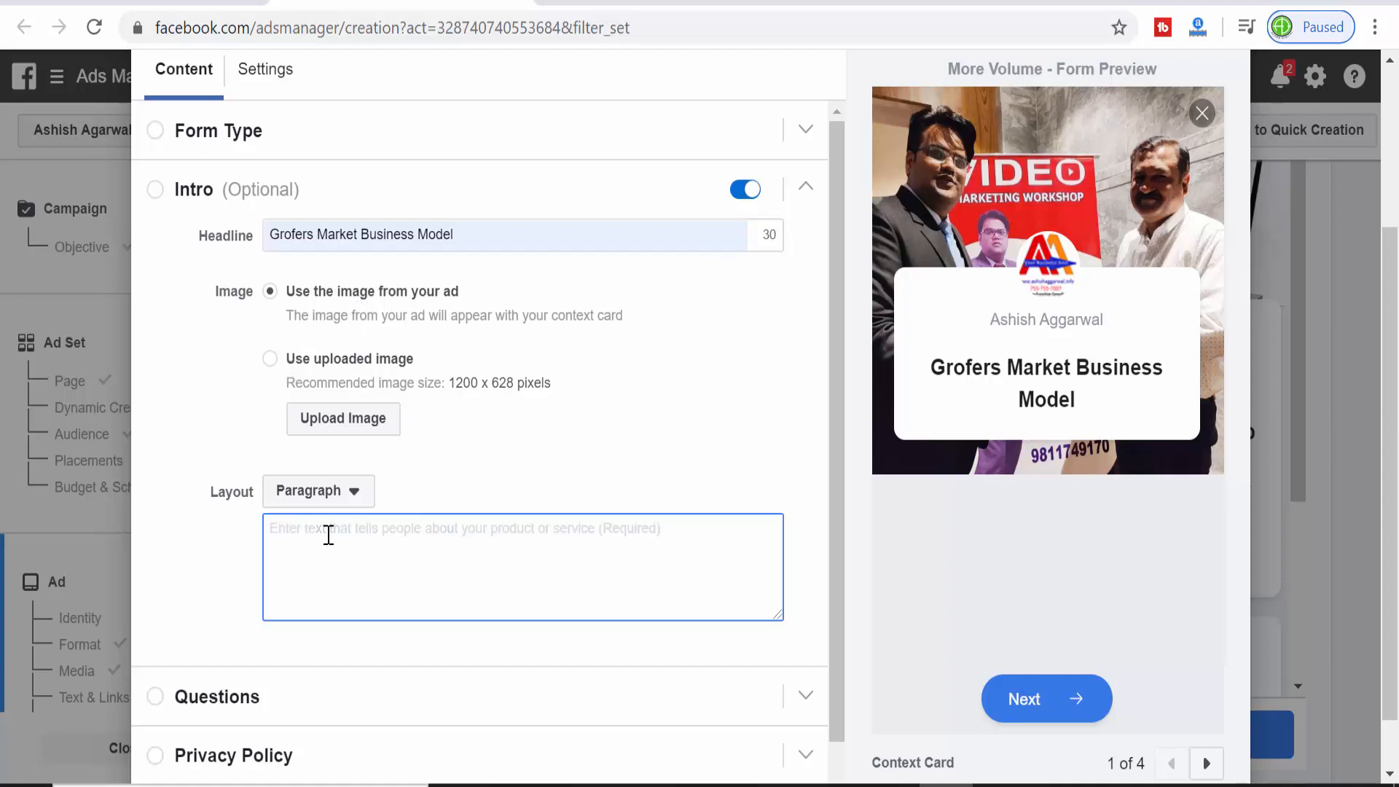
text(Ashi)
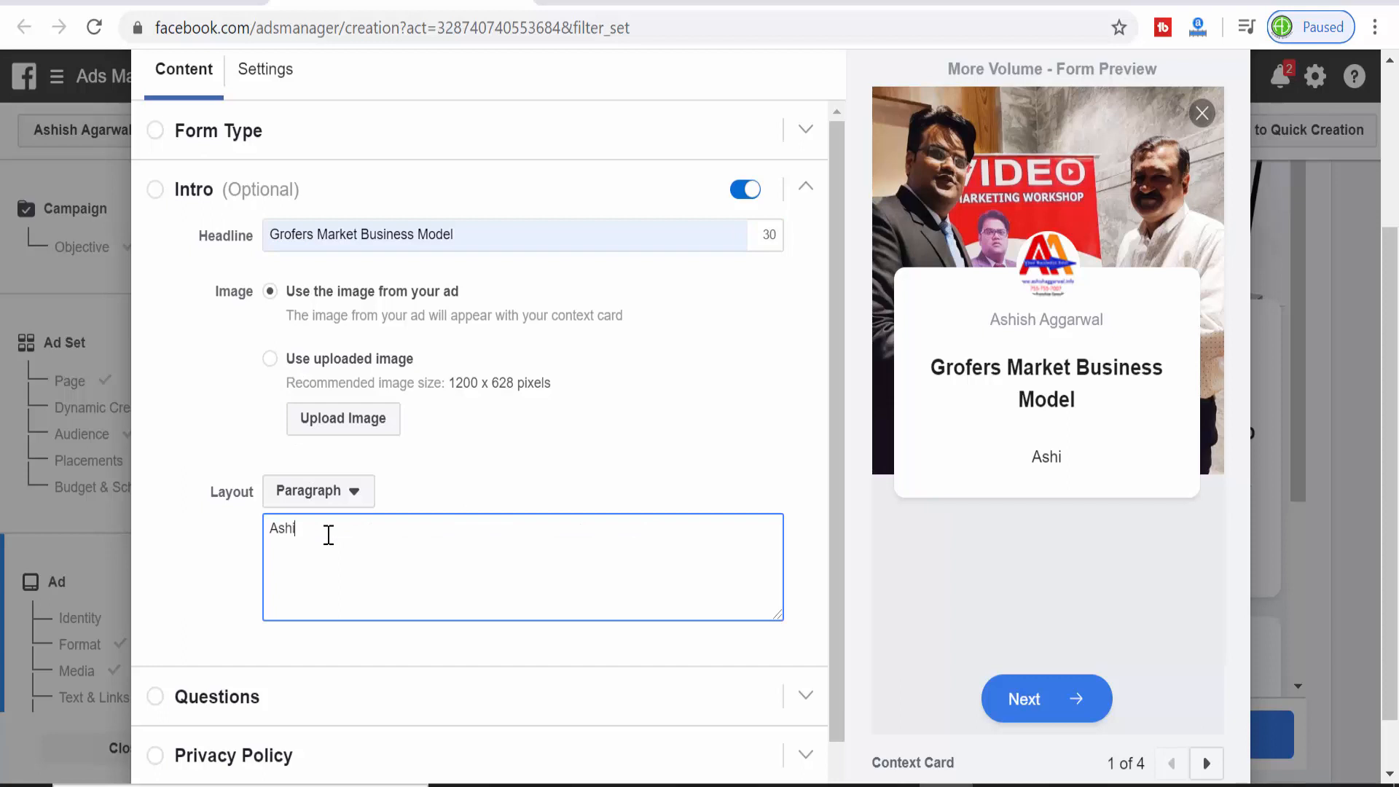
text(sh Aggarwal)
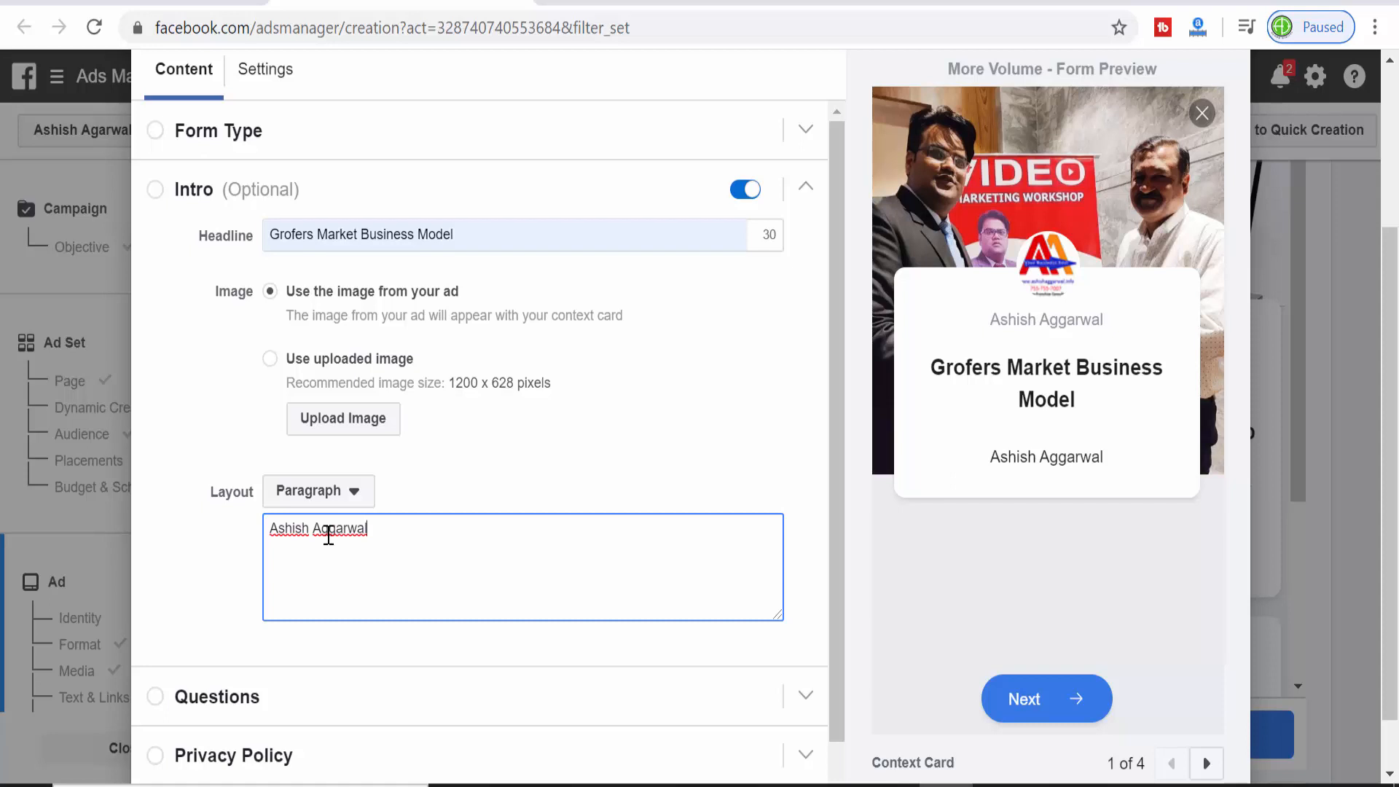
- Add a short-answer custom question "Mobile Number" to the form and check it in the form preview
click(447, 701)
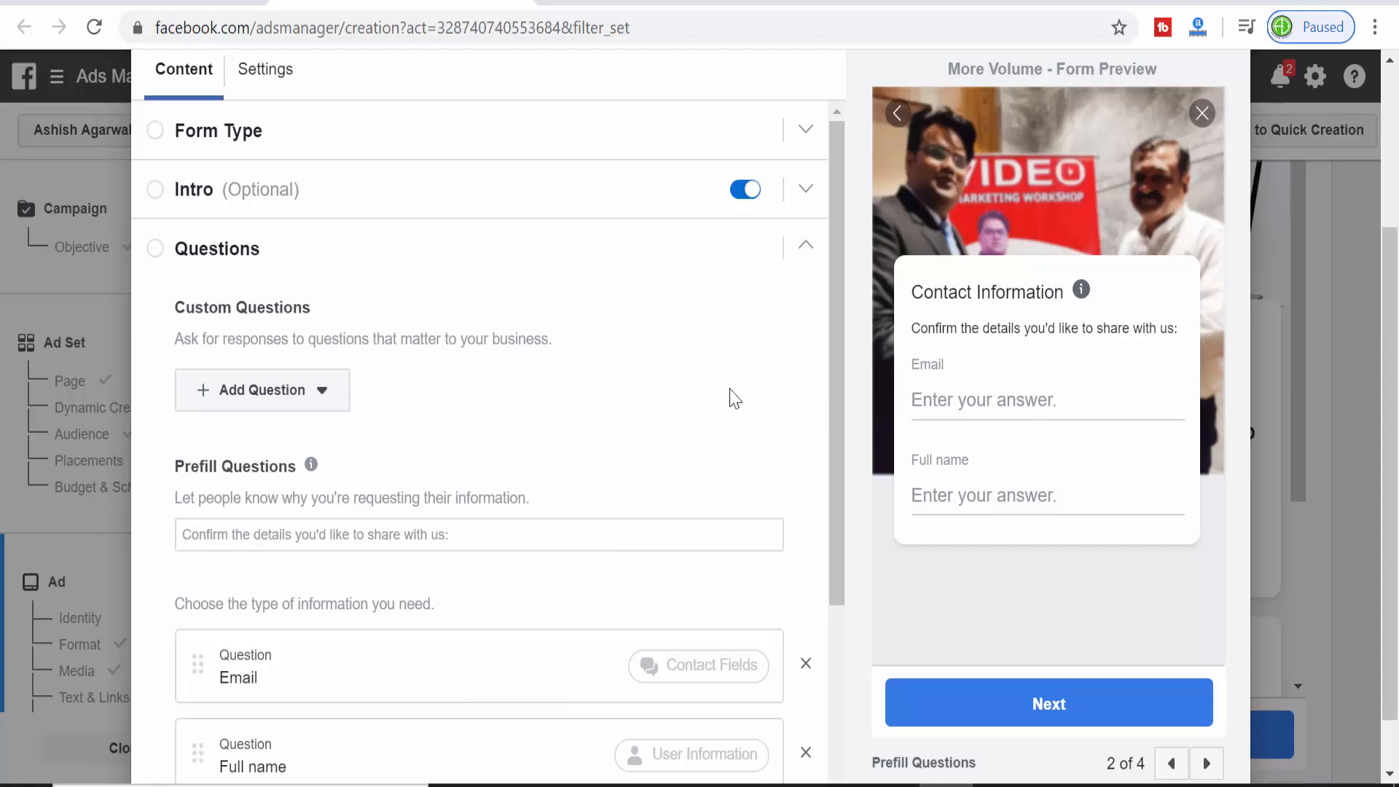
drag(835, 274, 846, 372)
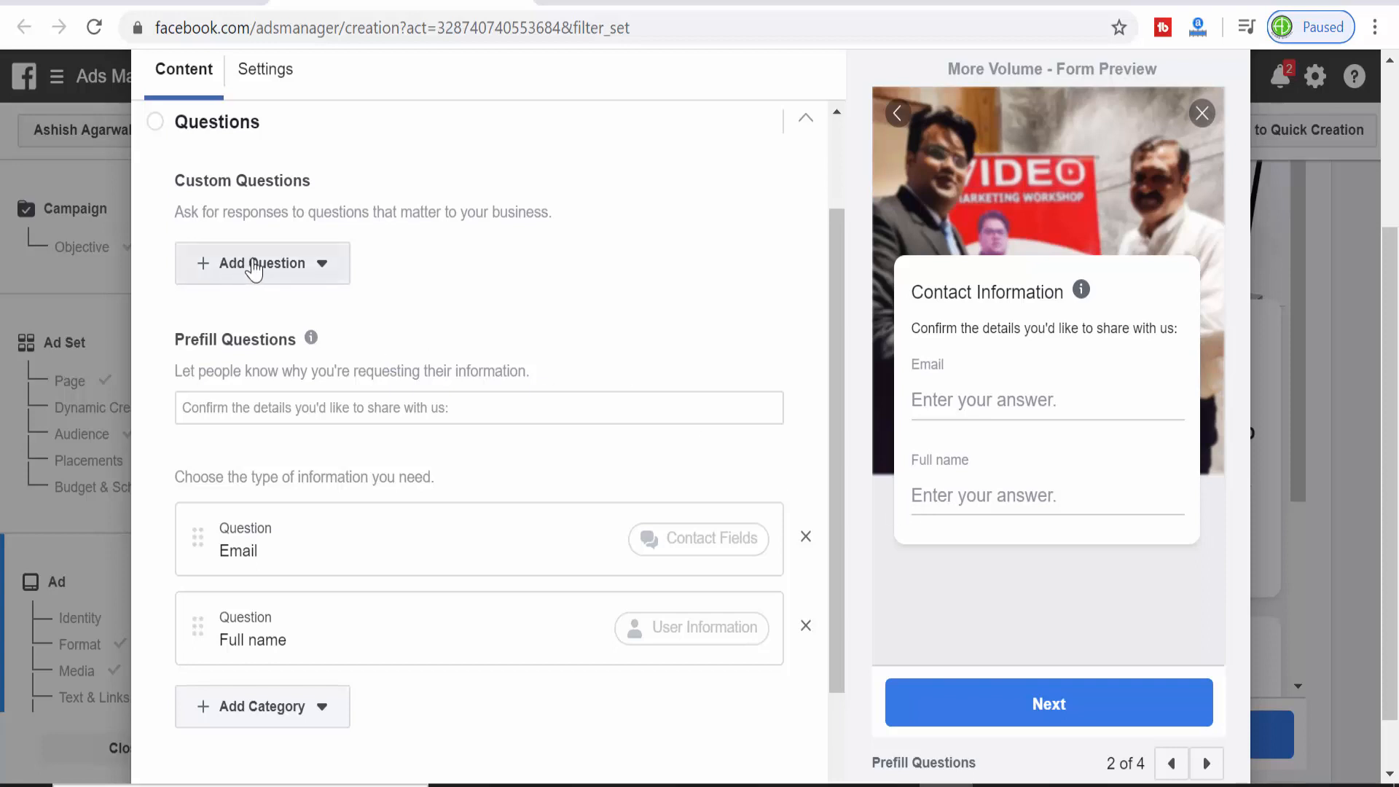
click(321, 265)
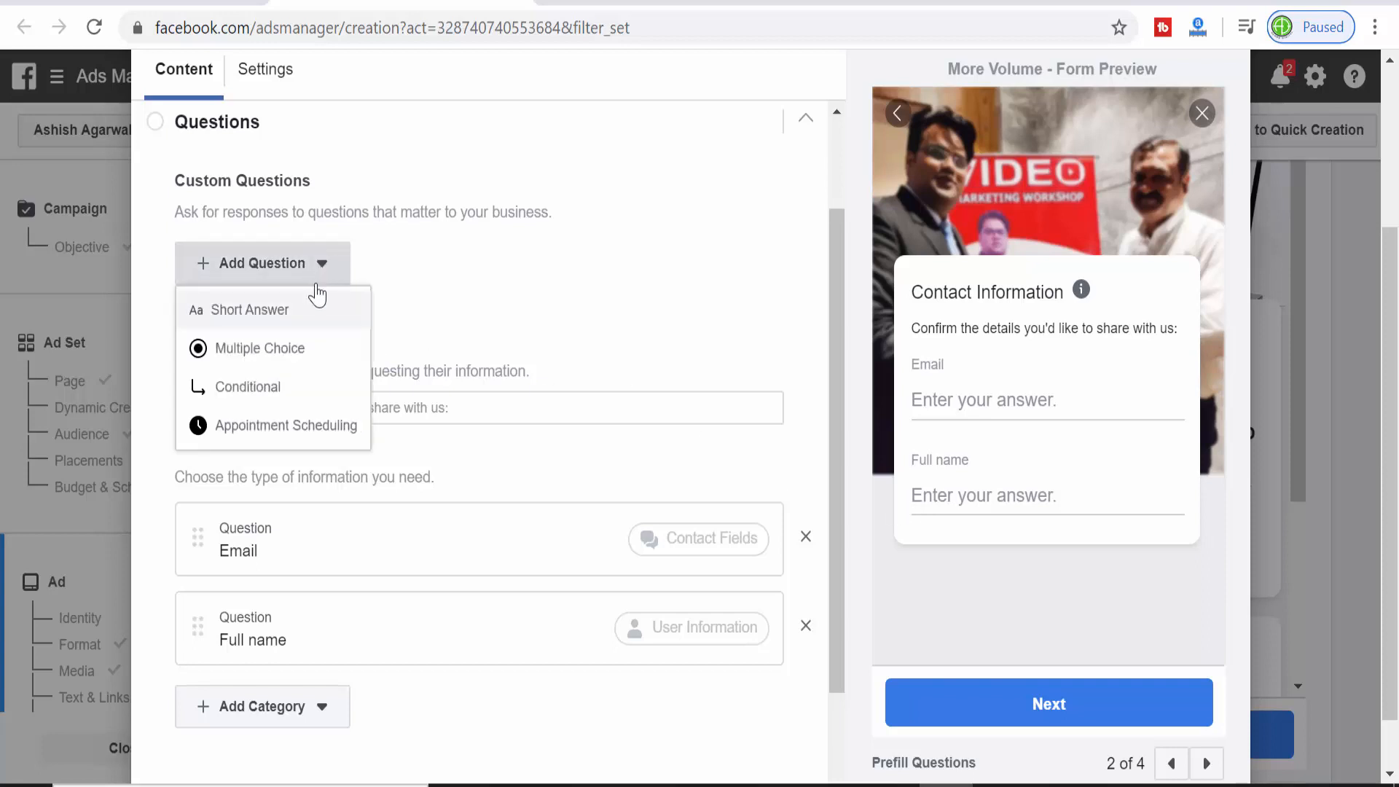
click(282, 311)
text(Mo)
text(b)
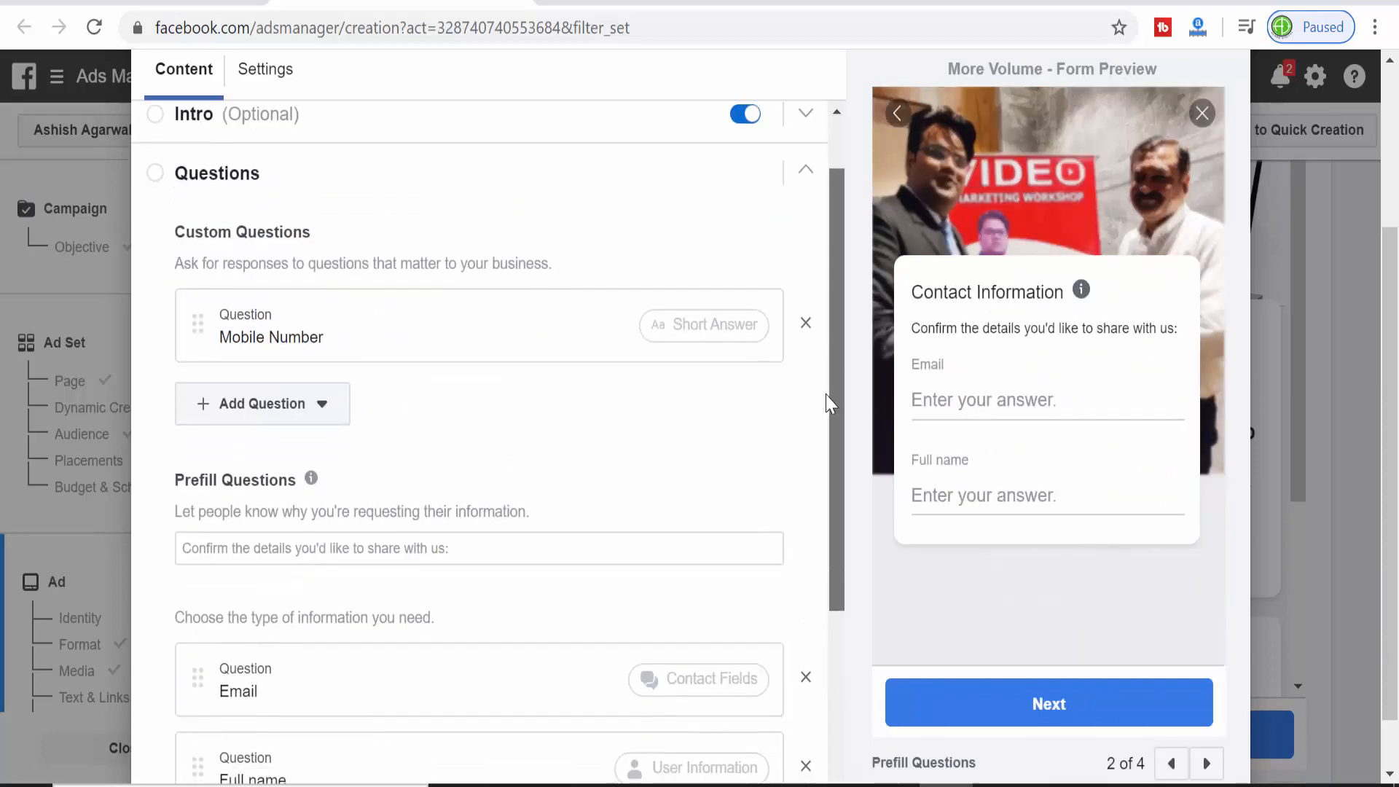
drag(831, 396, 805, 342)
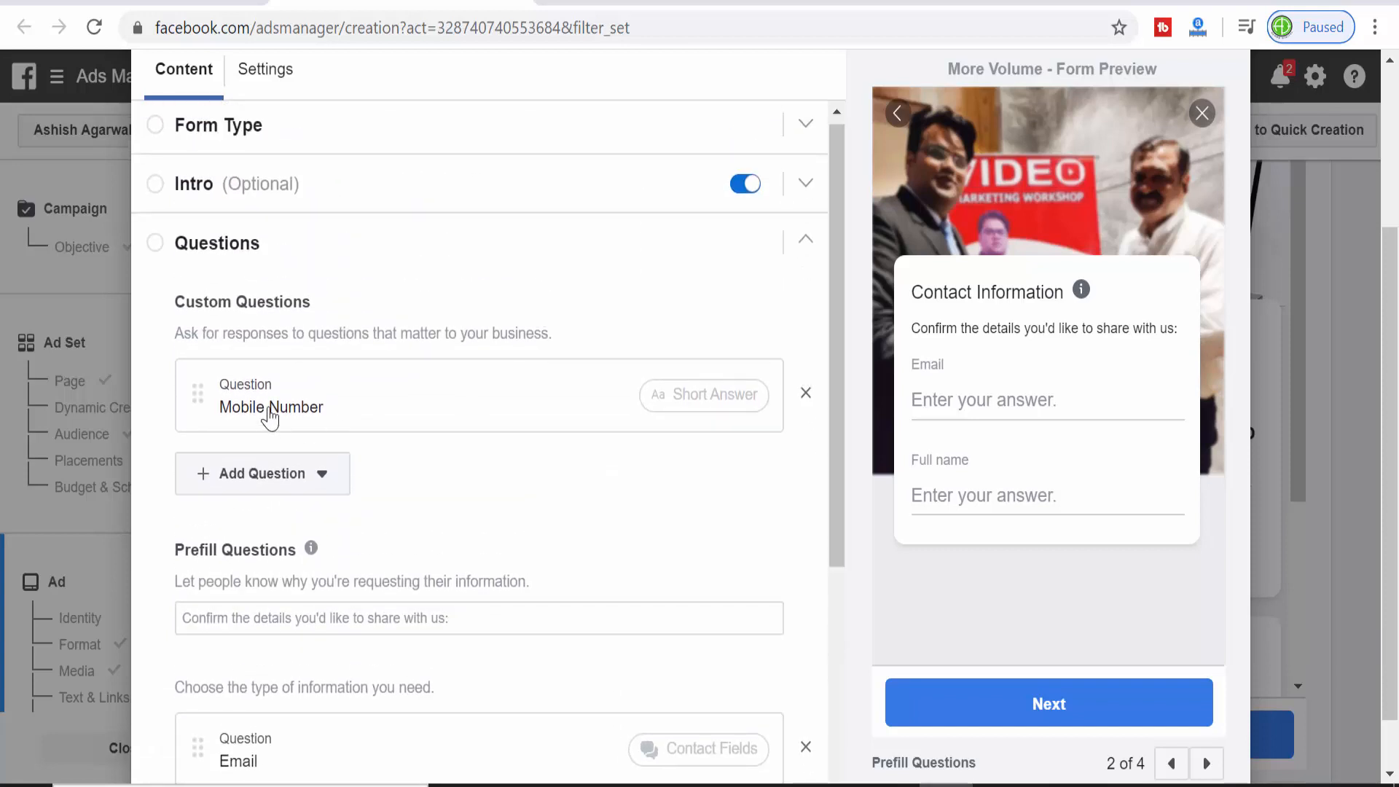
click(270, 415)
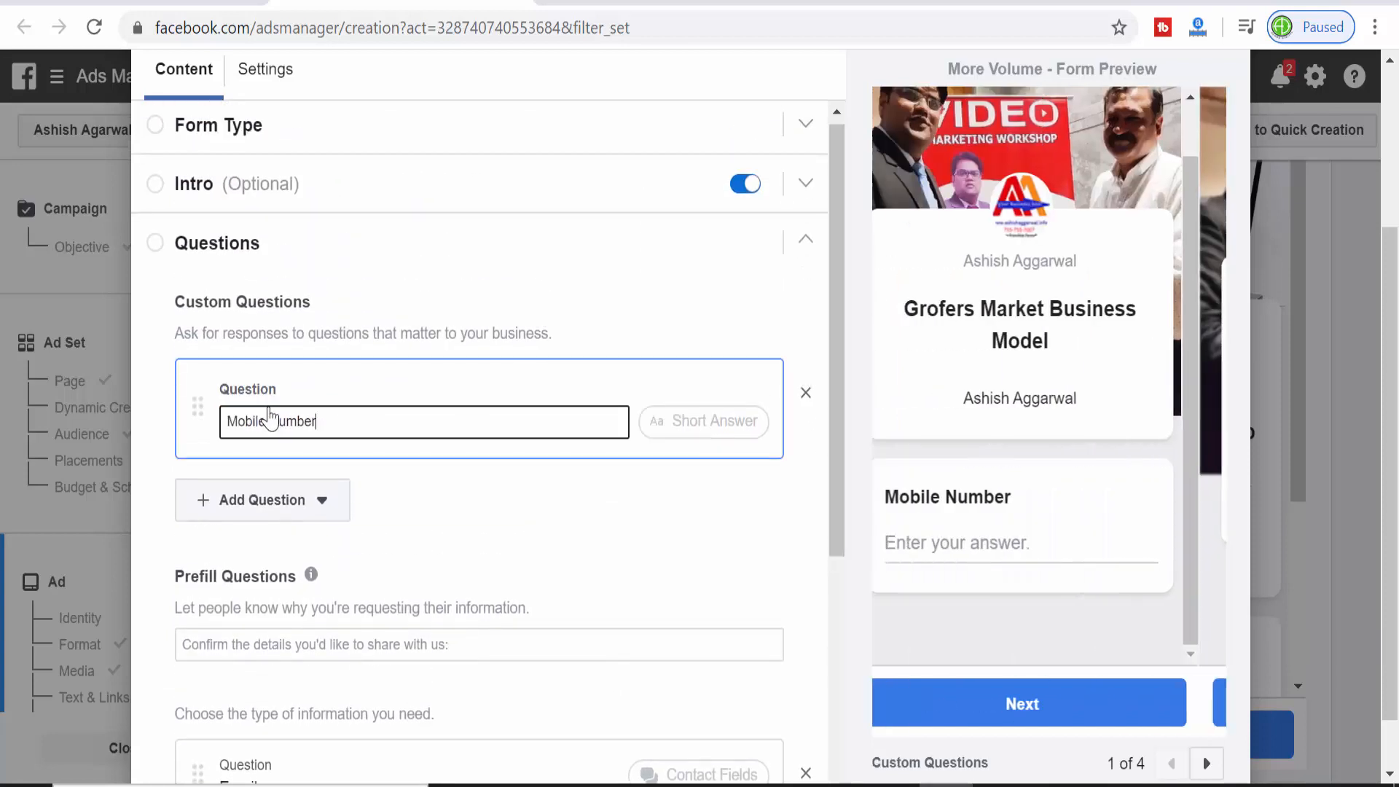
click(253, 502)
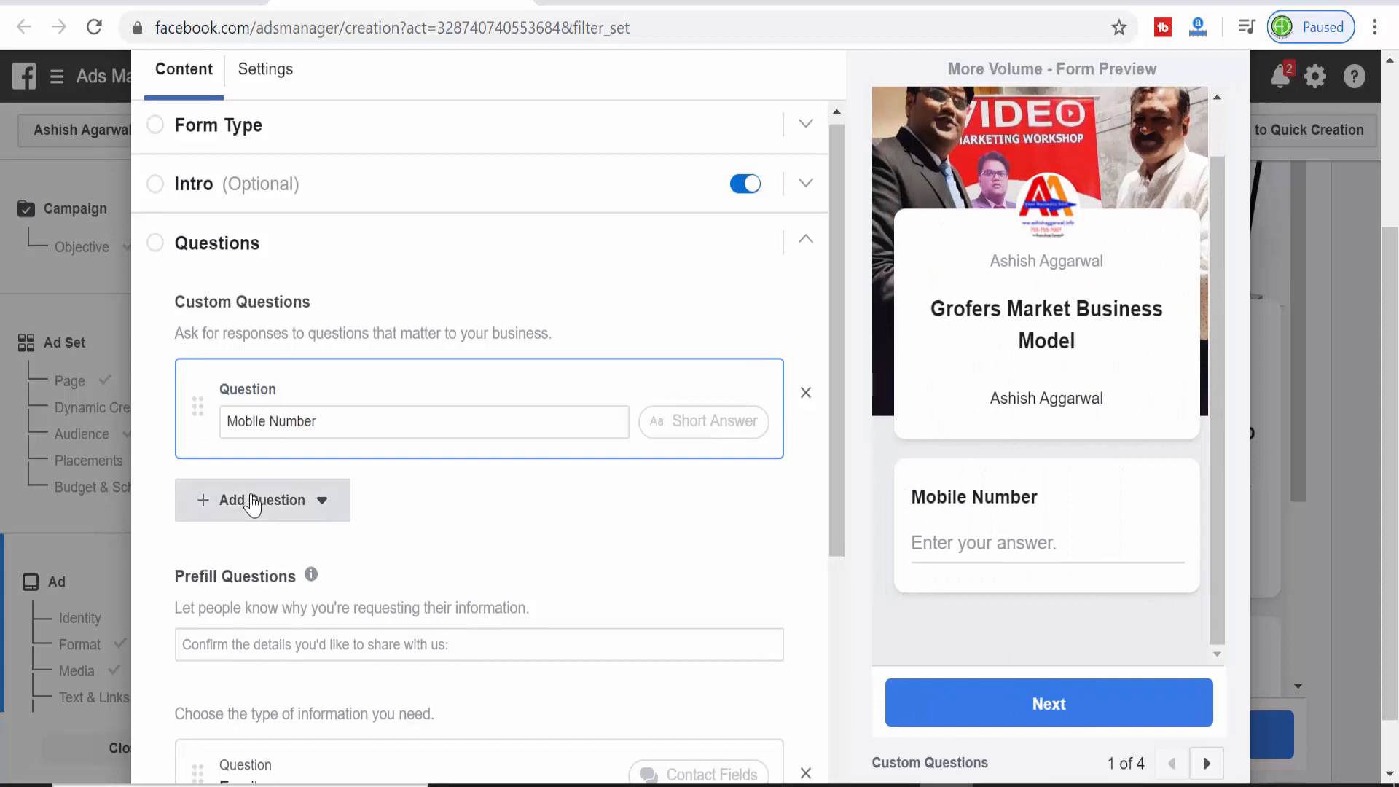
click(496, 476)
- Set the link text of the form's privacy policy to "Privacy plicy"
drag(834, 445, 855, 718)
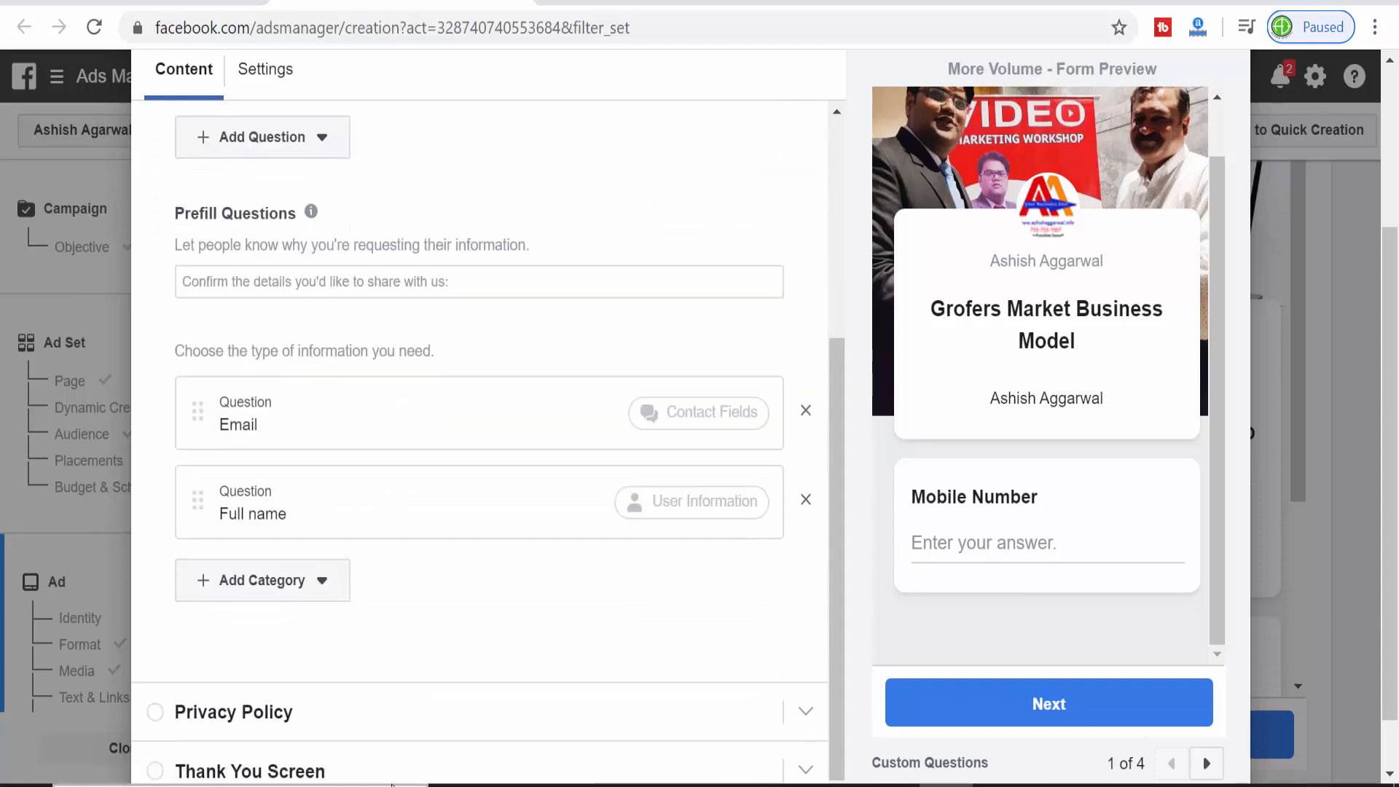
click(371, 736)
click(255, 412)
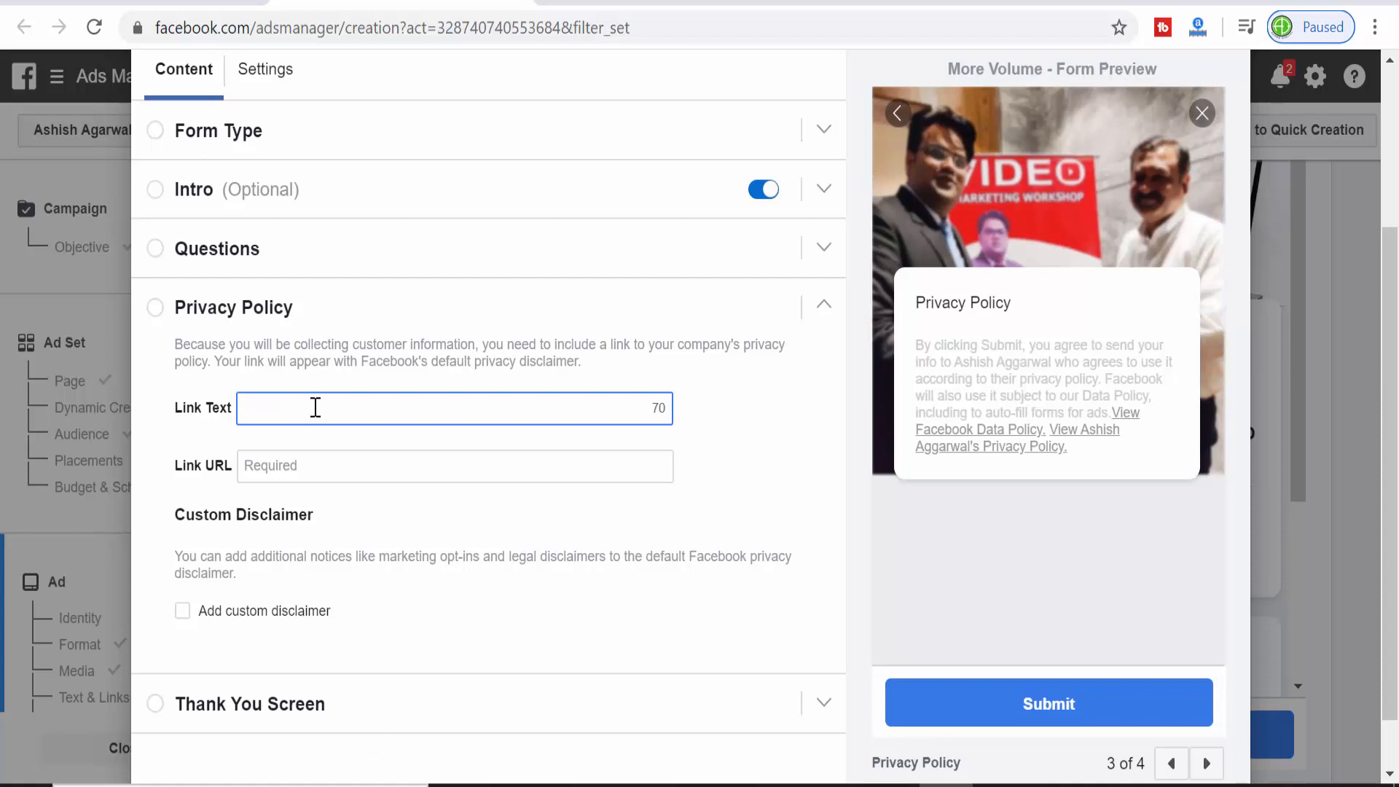
text(P)
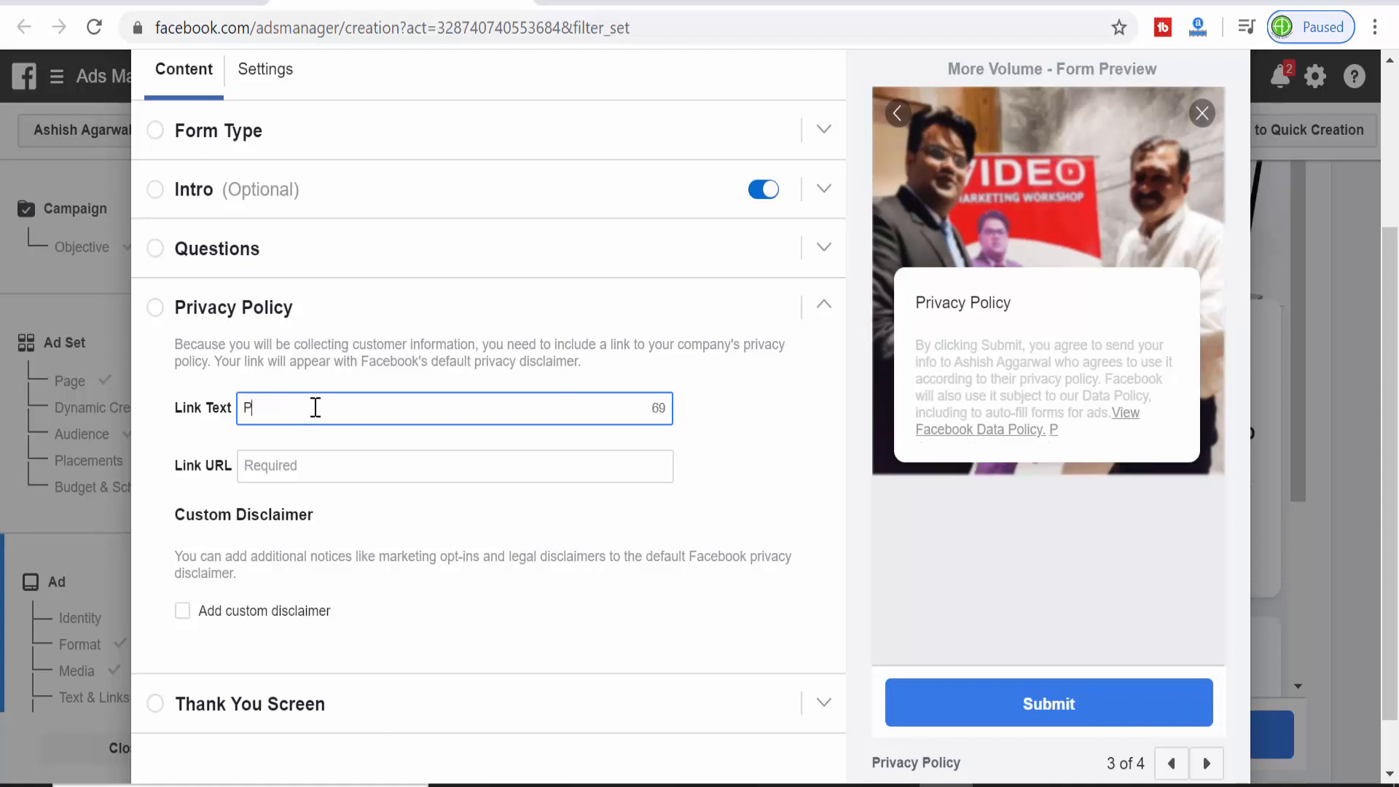
text(rivacy plicy)
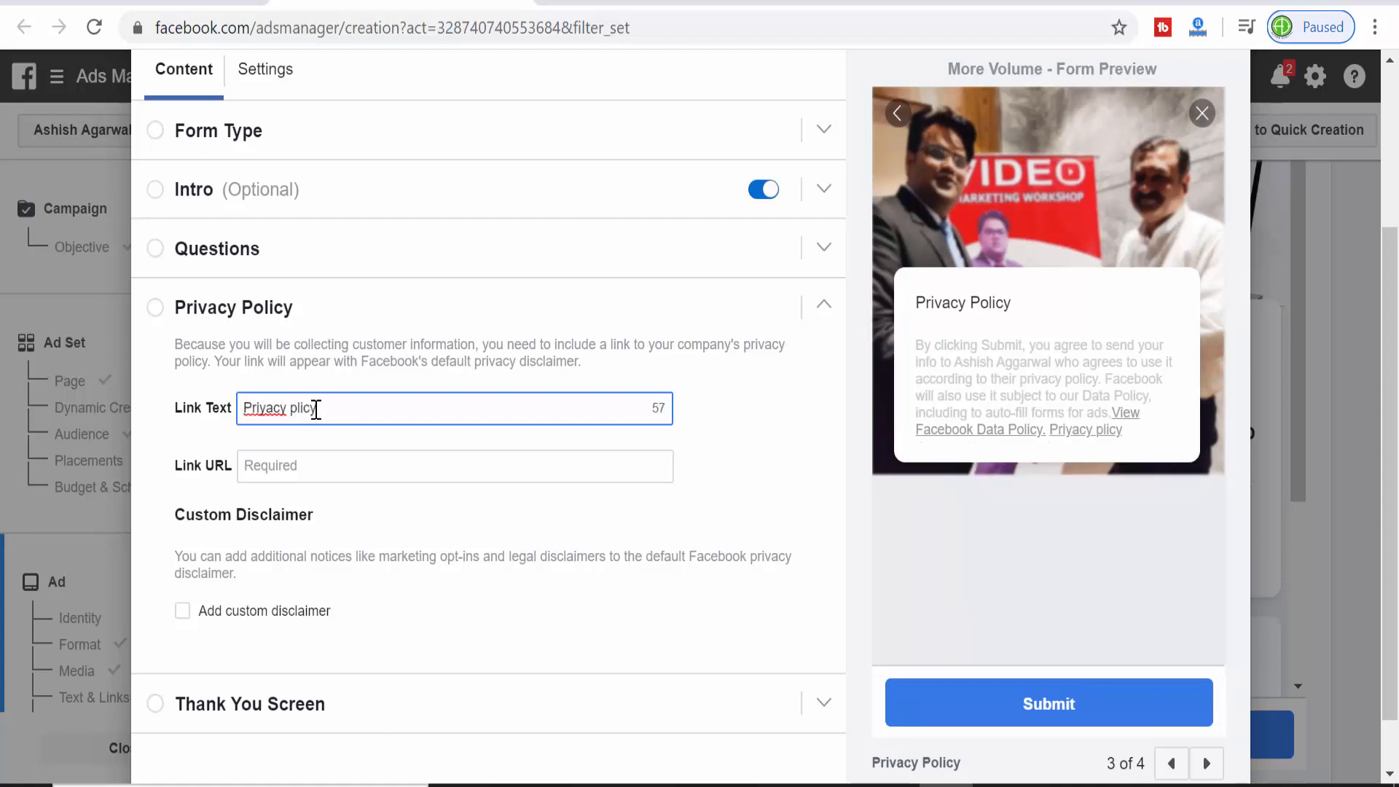
- Enter the advertiser's confirm-subscription page address as the privacy policy link URL, and open the form's Thank You Screen settings
click(297, 457)
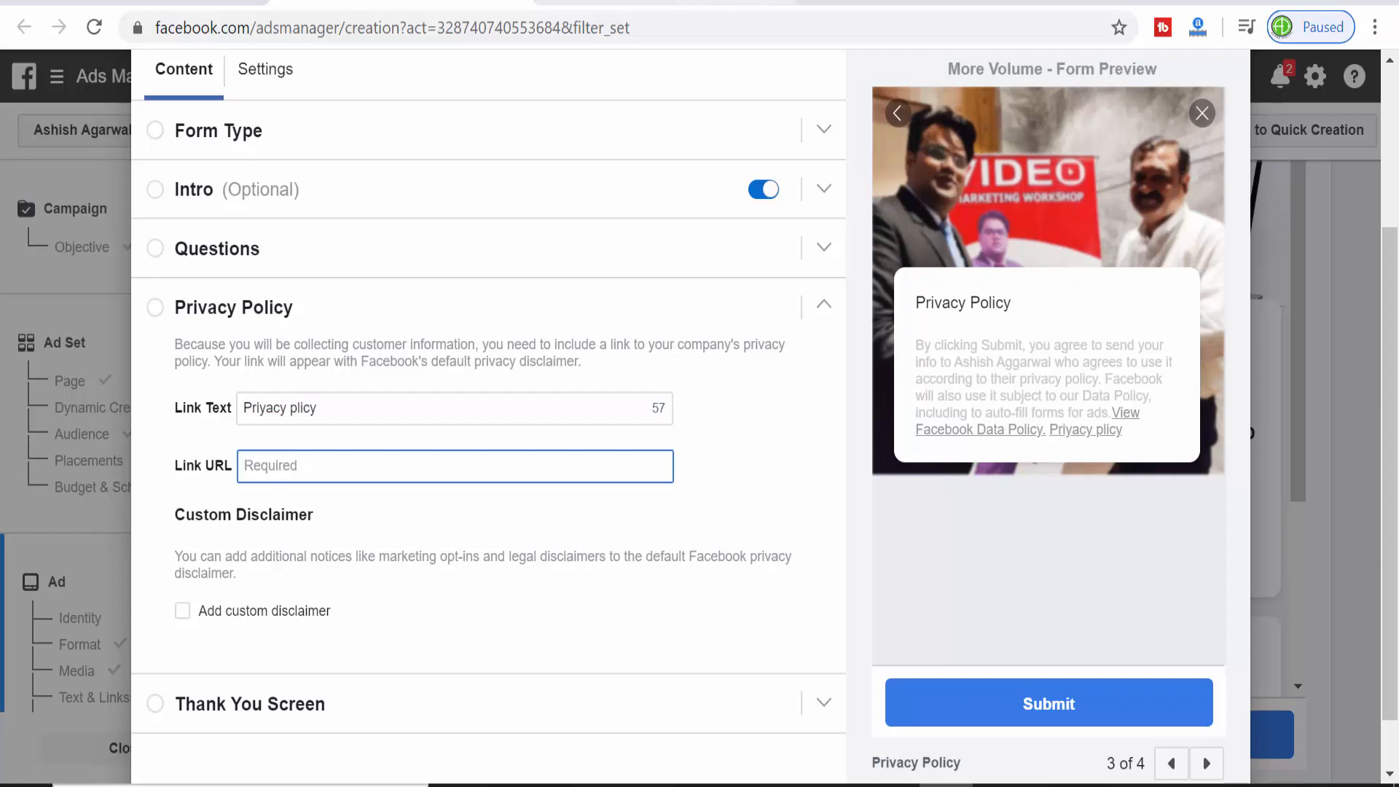
click(811, 3)
text(as)
key(Return)
text(http://www.ashishaggarwal.co/confirm-subscription/)
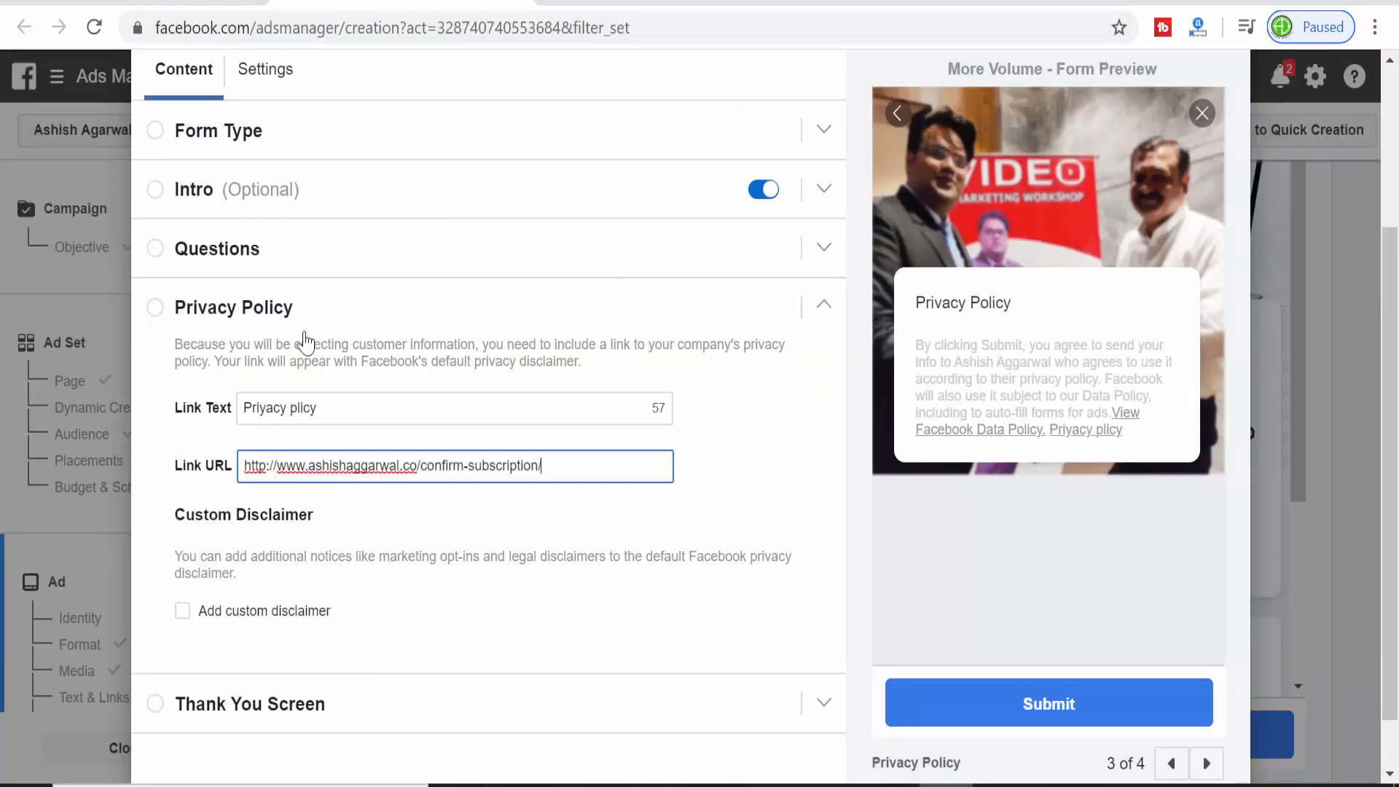
click(825, 306)
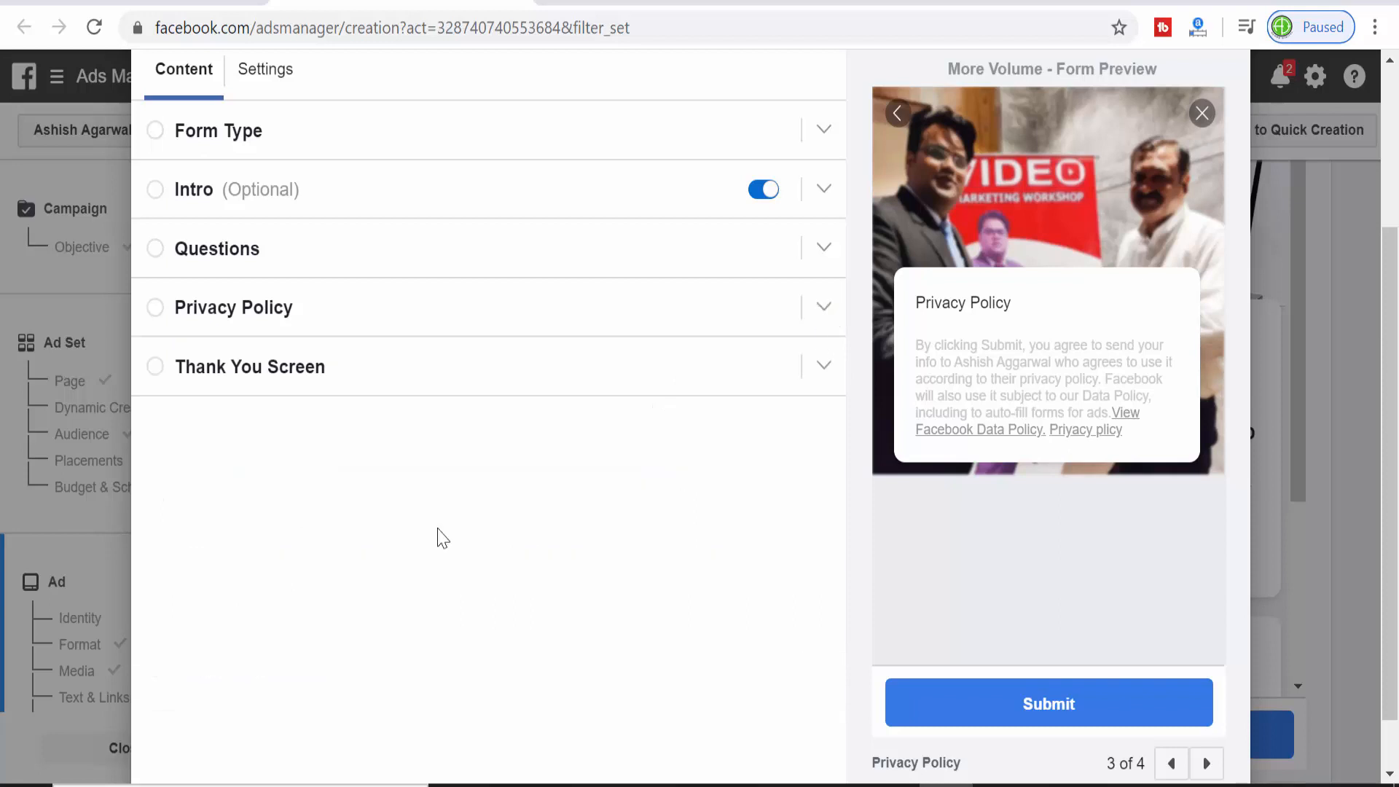
click(397, 371)
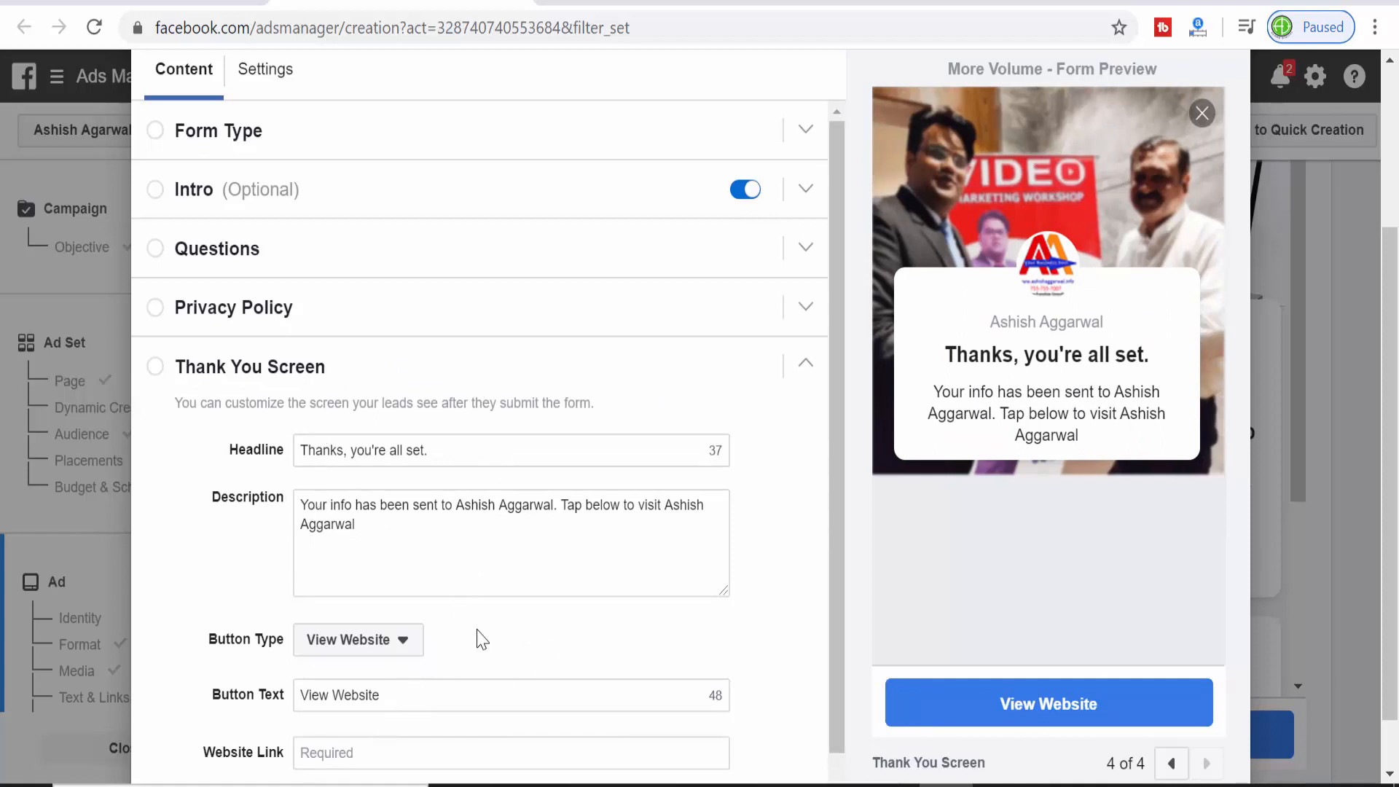
- Try the Download and Call Business button types on the thank-you screen, and switch back to View Website
click(403, 641)
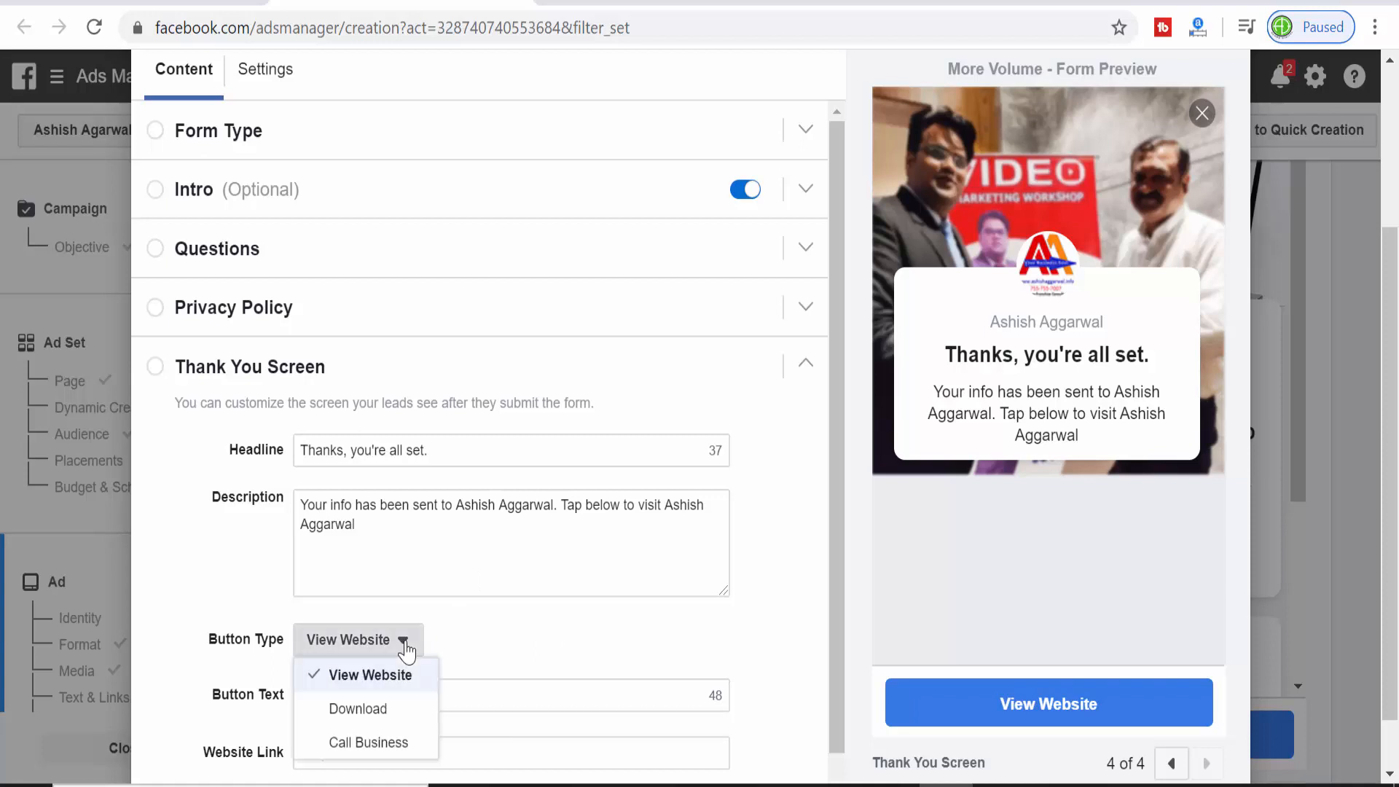
click(375, 711)
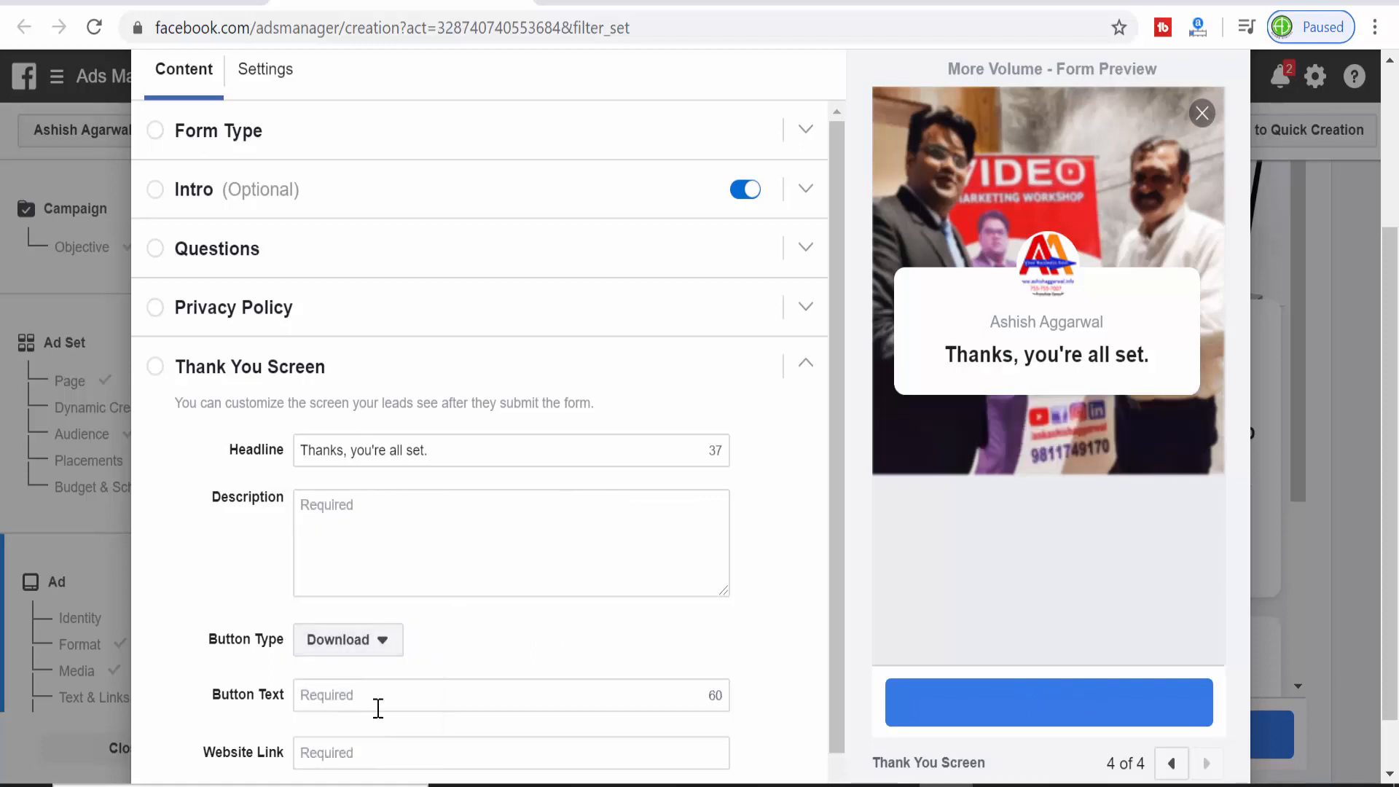
click(373, 641)
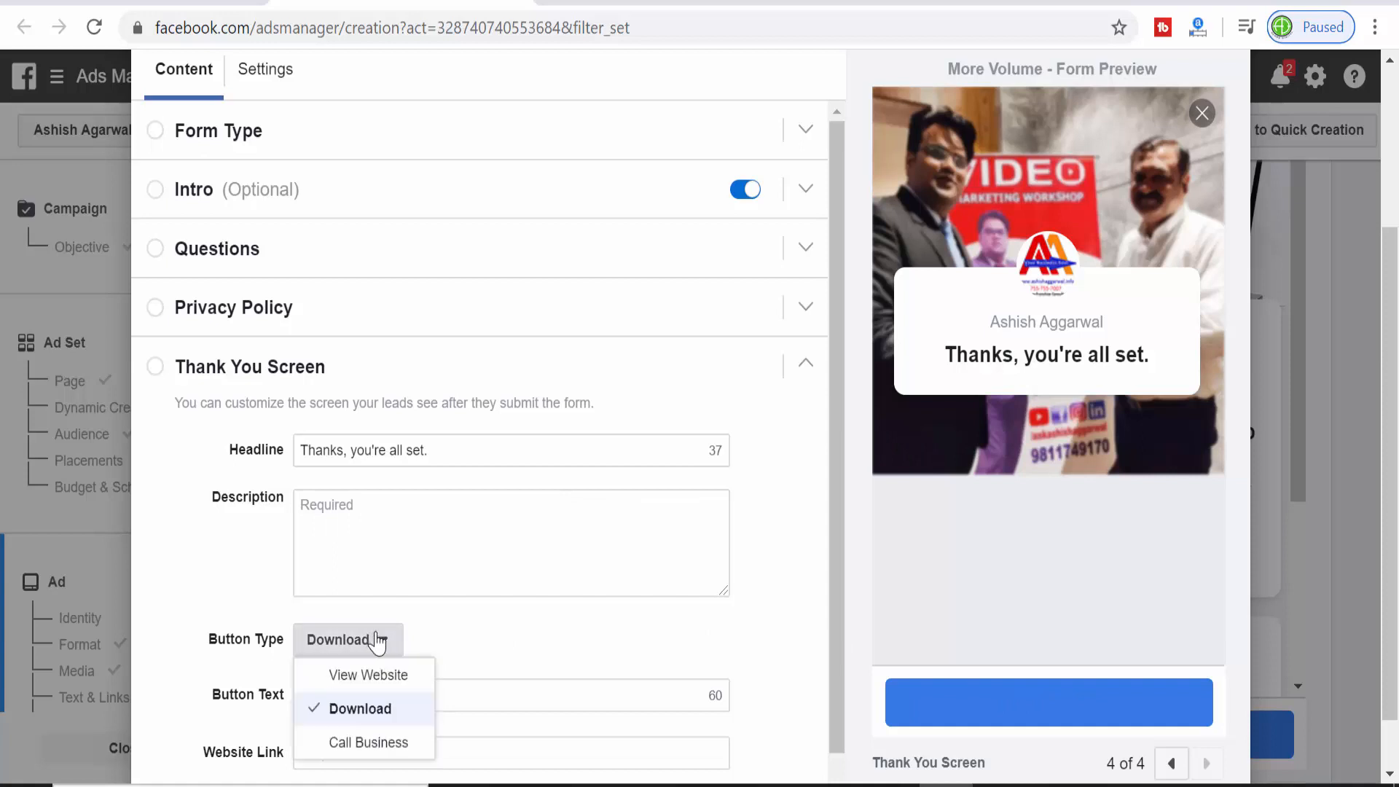
click(384, 745)
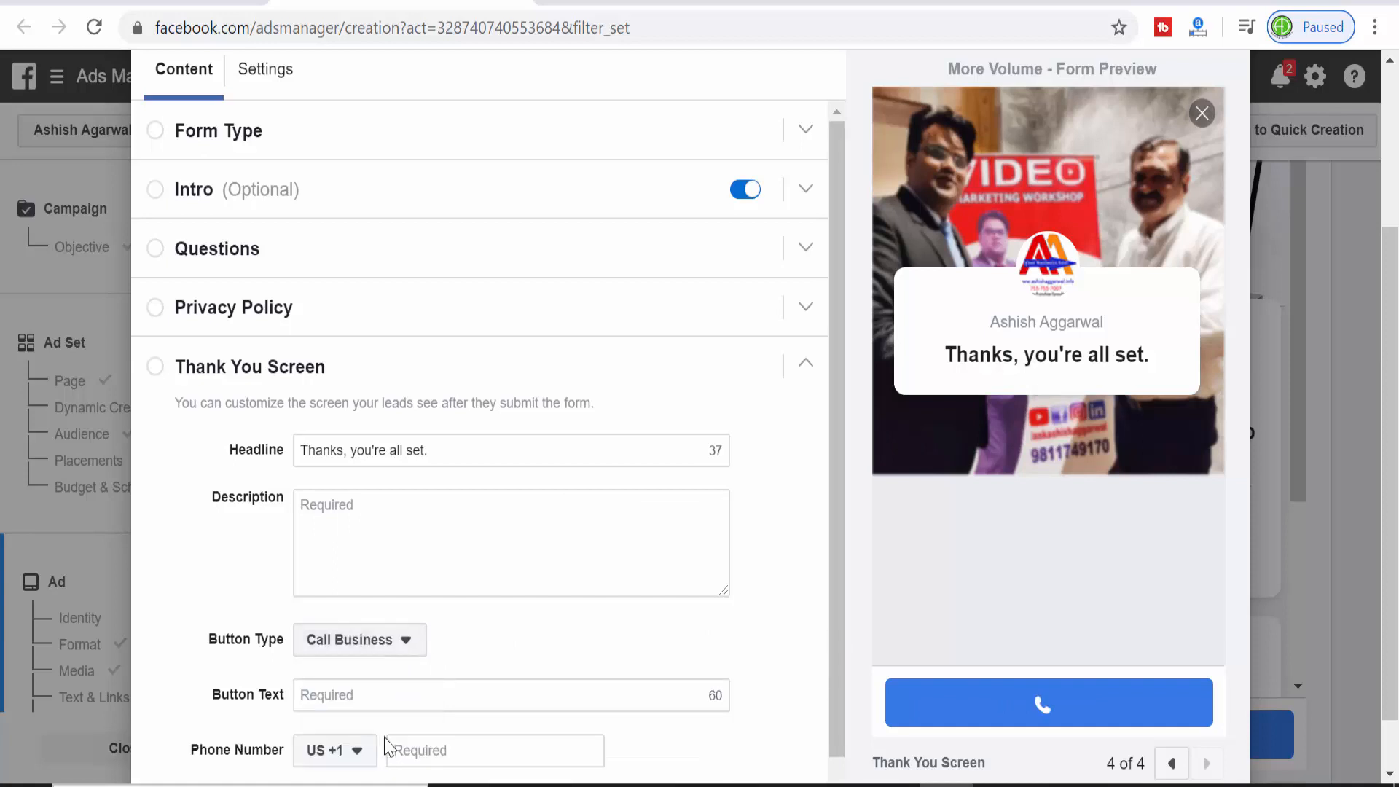
click(366, 644)
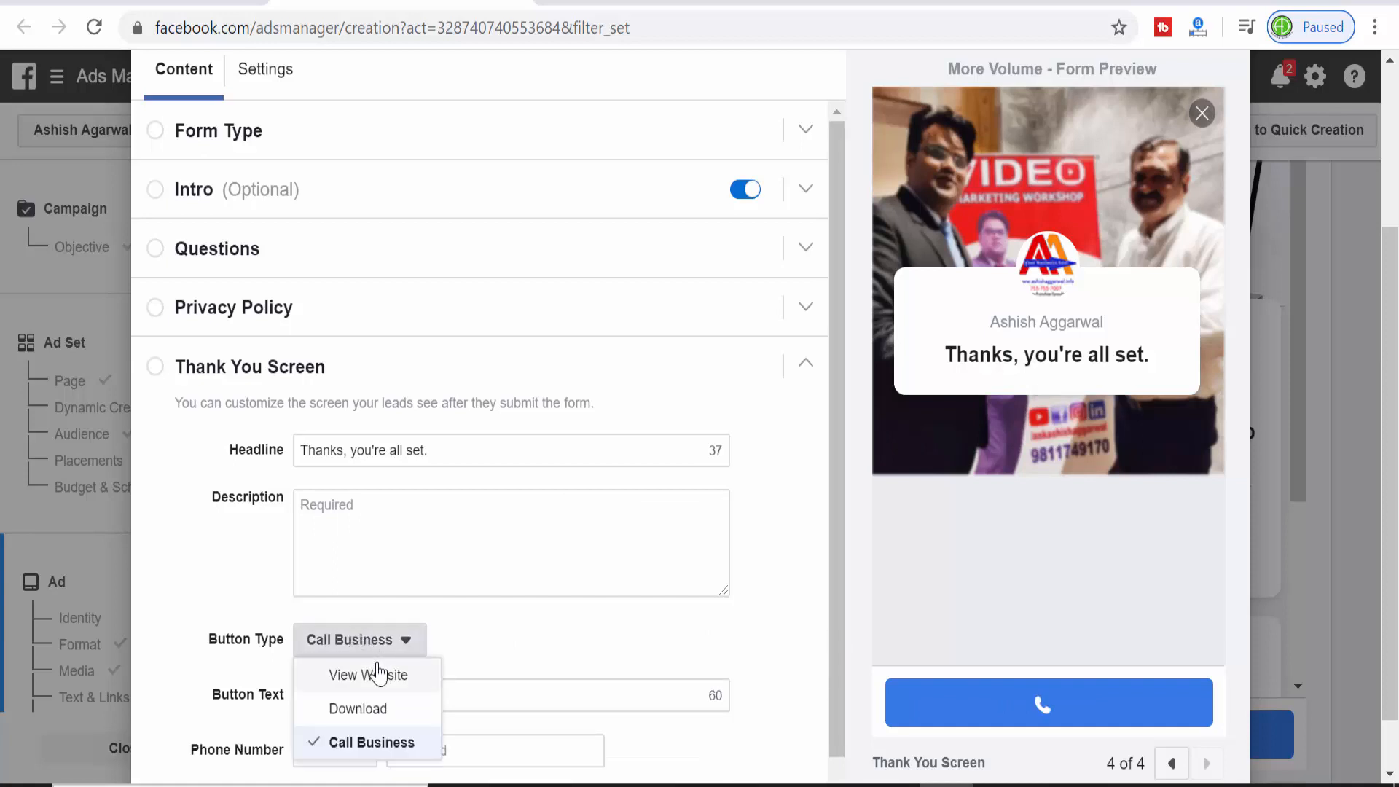
click(376, 671)
- Set the thank-you screen's button text to "visit Our Website" and enter the advertiser's confirm-subscription page address as its website link
click(343, 698)
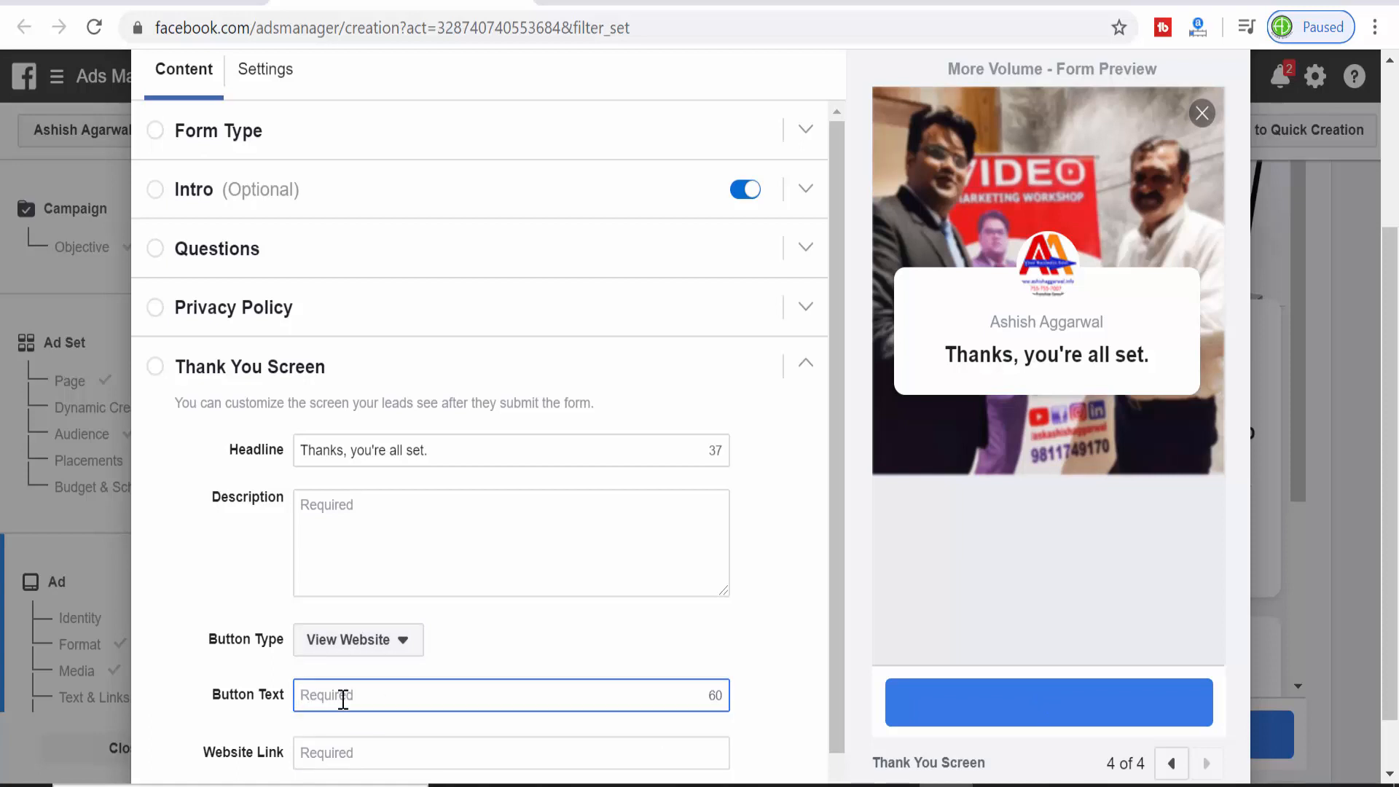
text(visit Our Website)
click(355, 754)
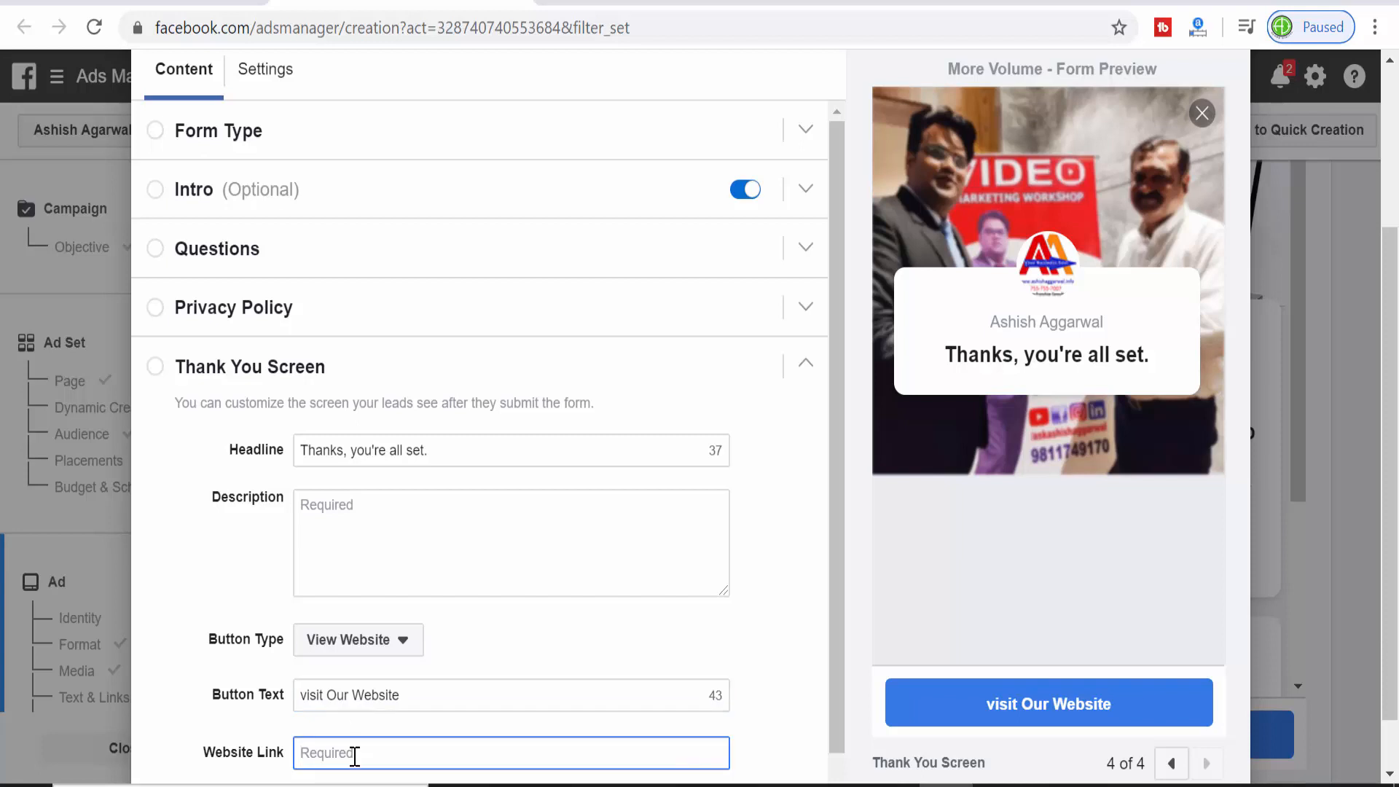
text(http://www.ashishaggarwal.co/confirm-subscription/)
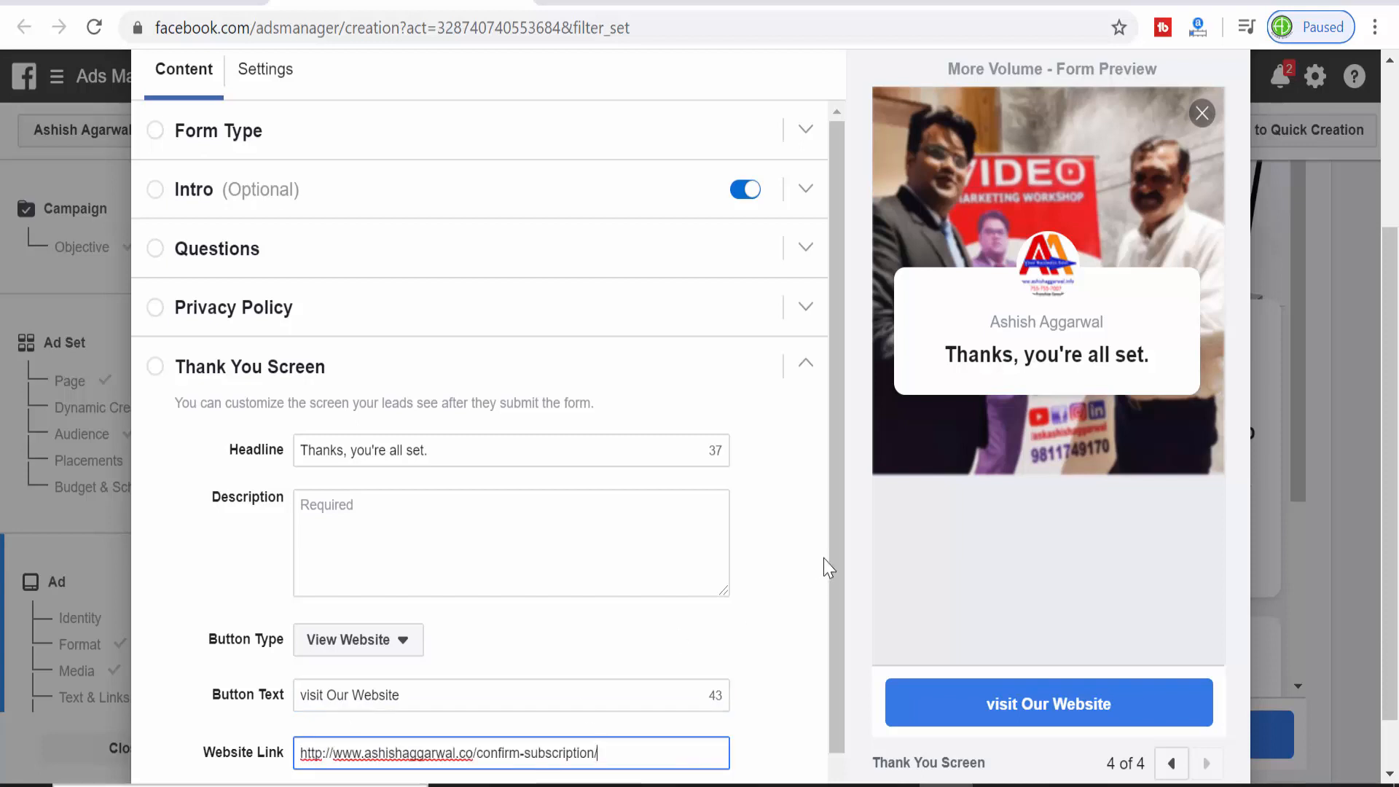
scroll(844, 590, down, 1)
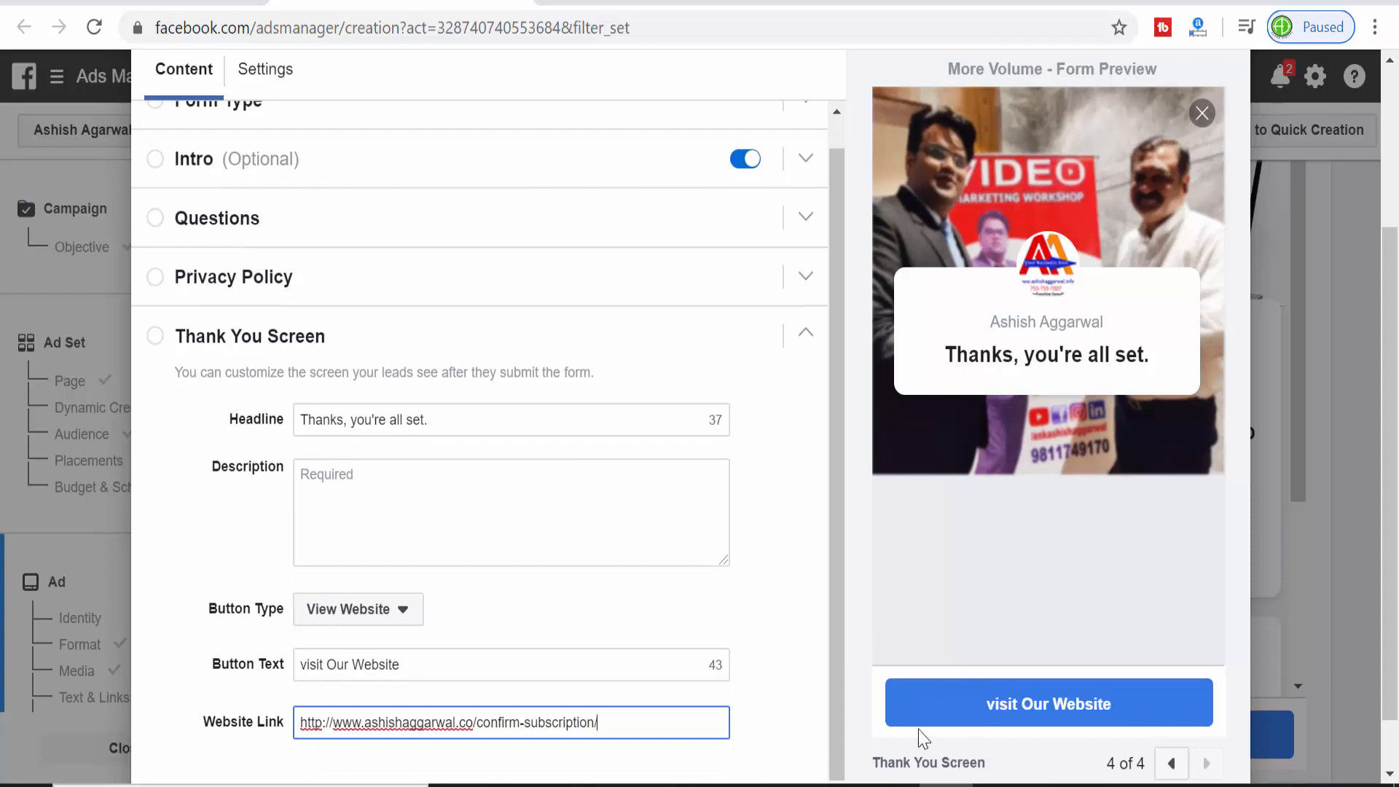
- Rename the form as "21 days" and try to finish it
scroll(1395, 390, up, 2)
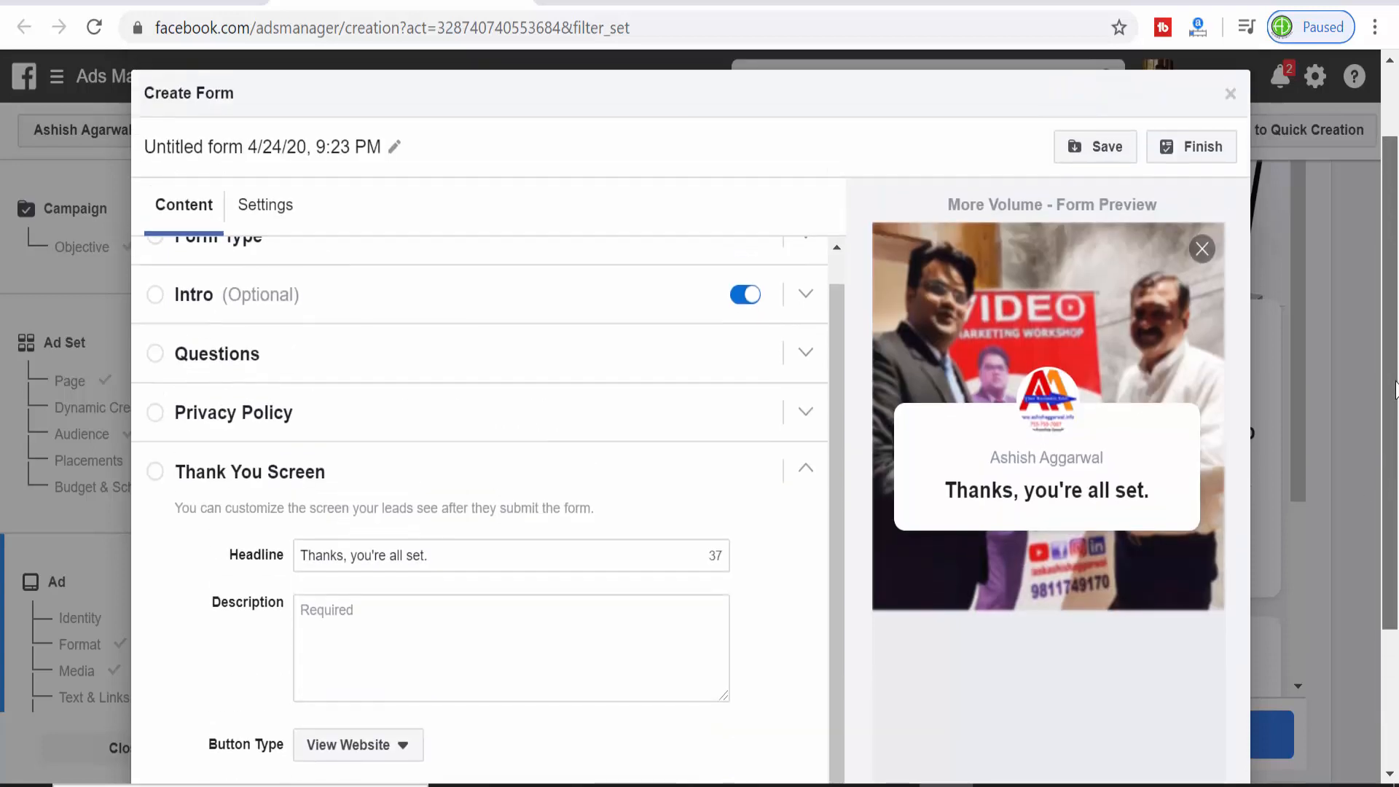
scroll(1273, 353, up, 1)
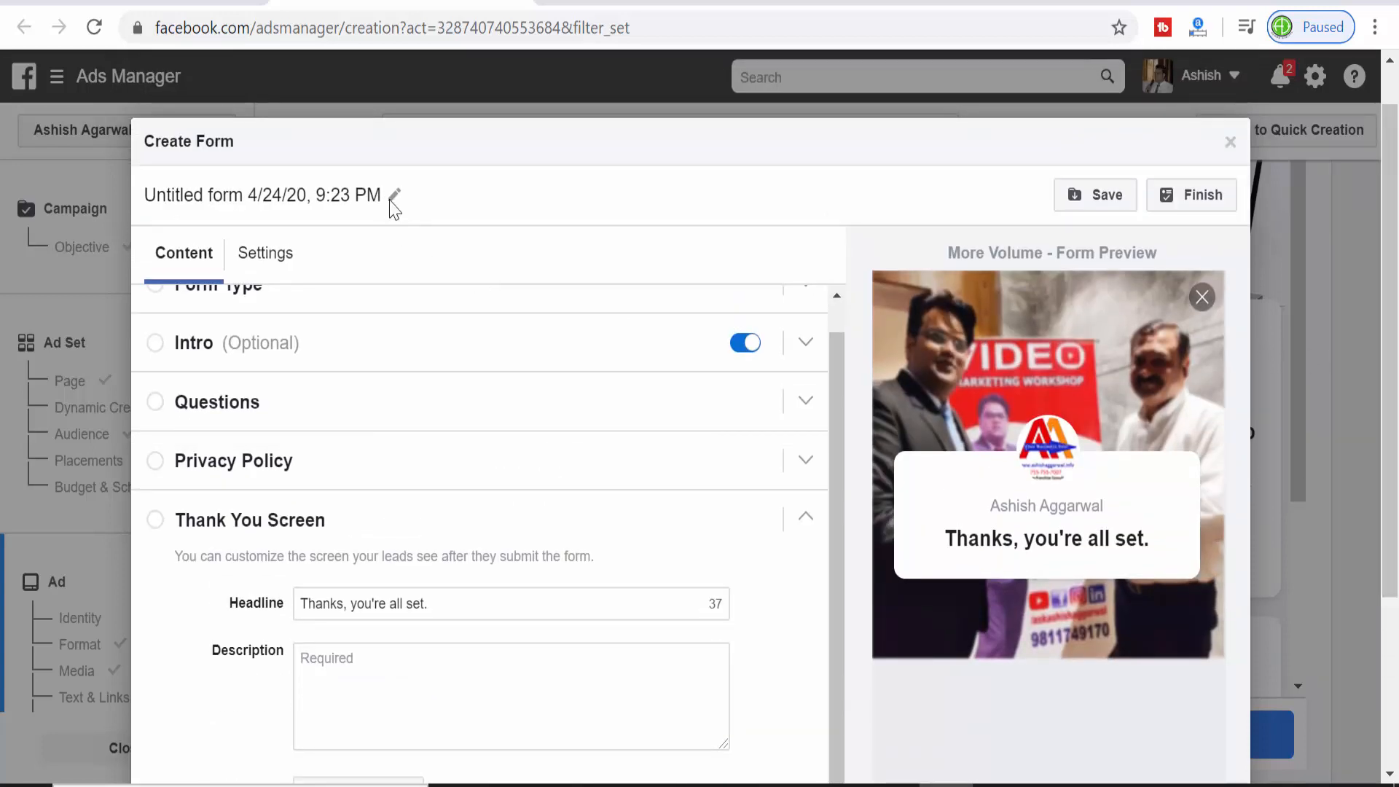
click(332, 199)
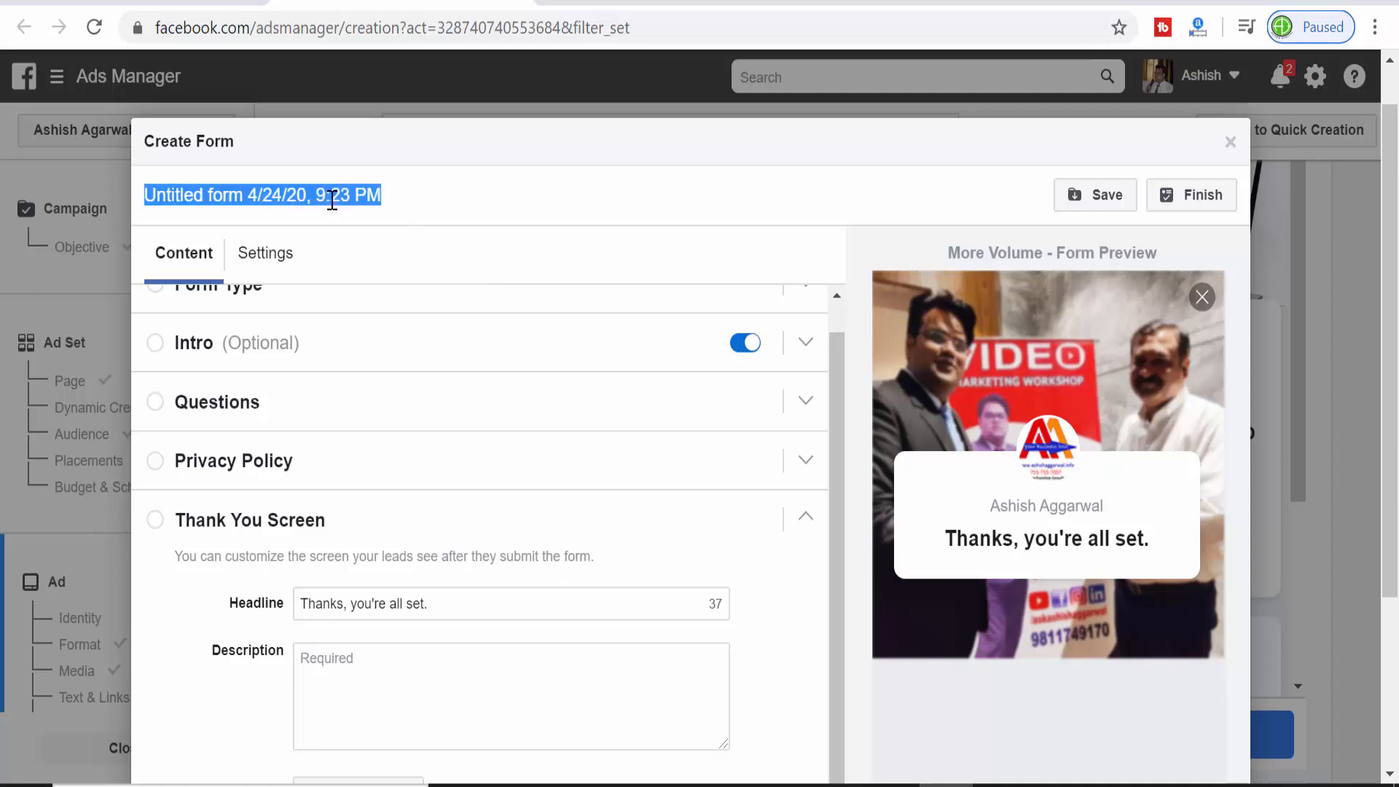
text(21 days)
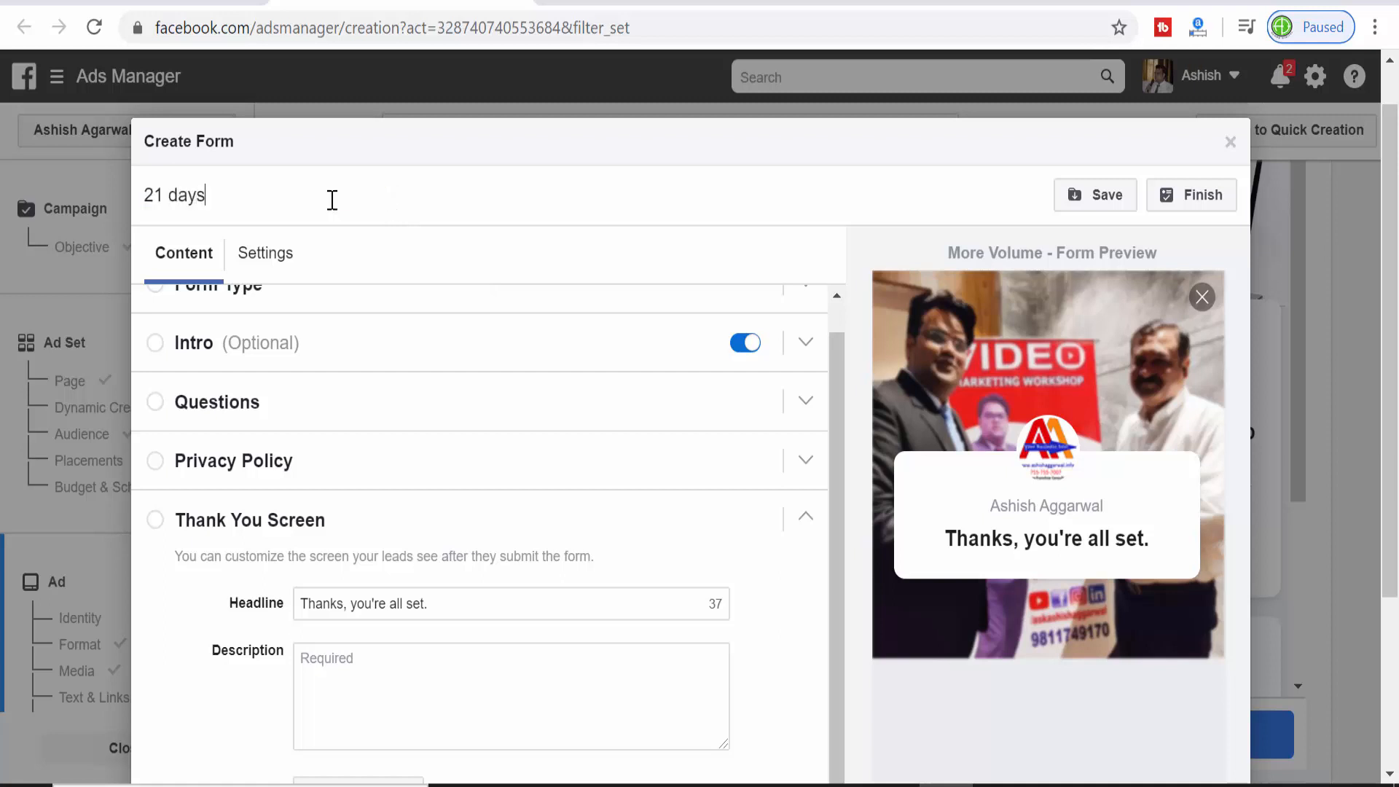
click(1102, 195)
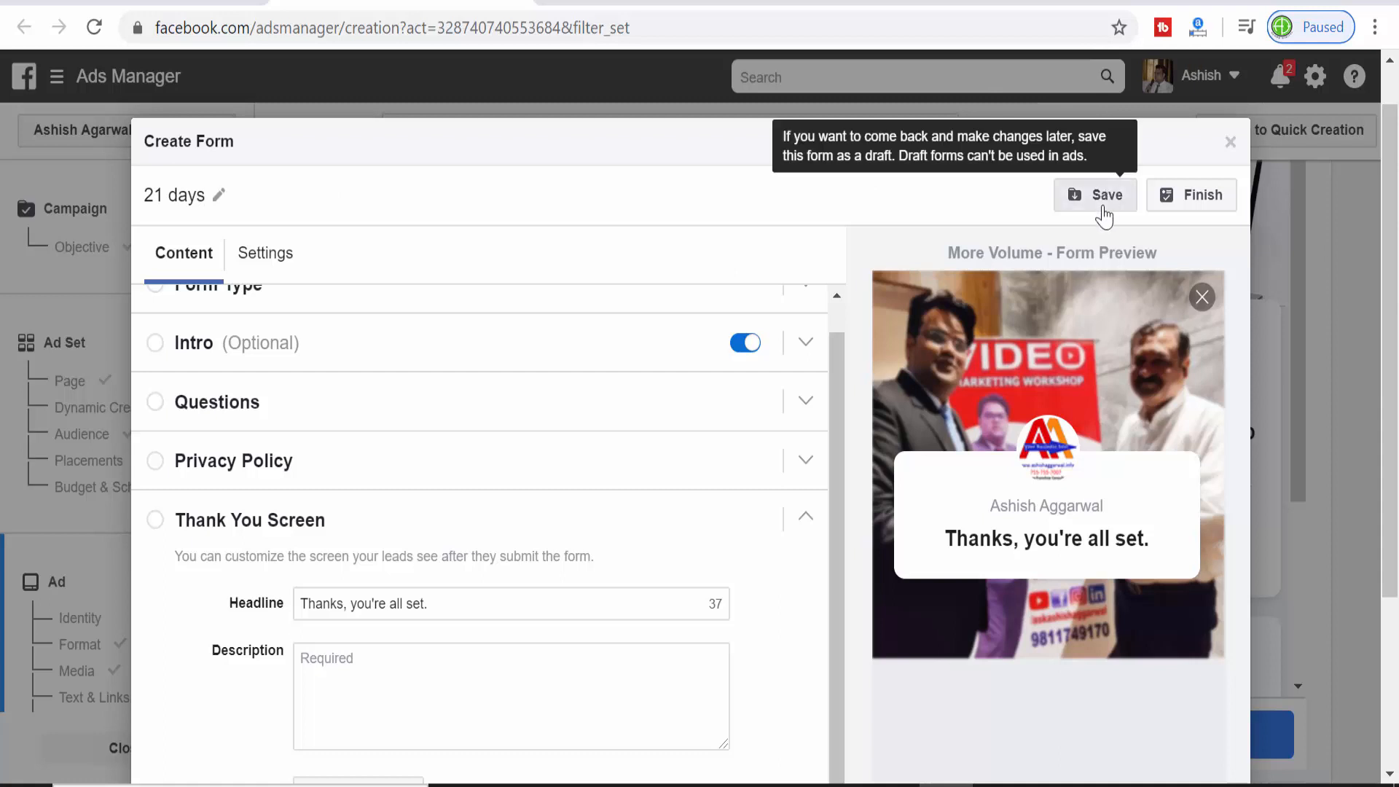
click(1200, 211)
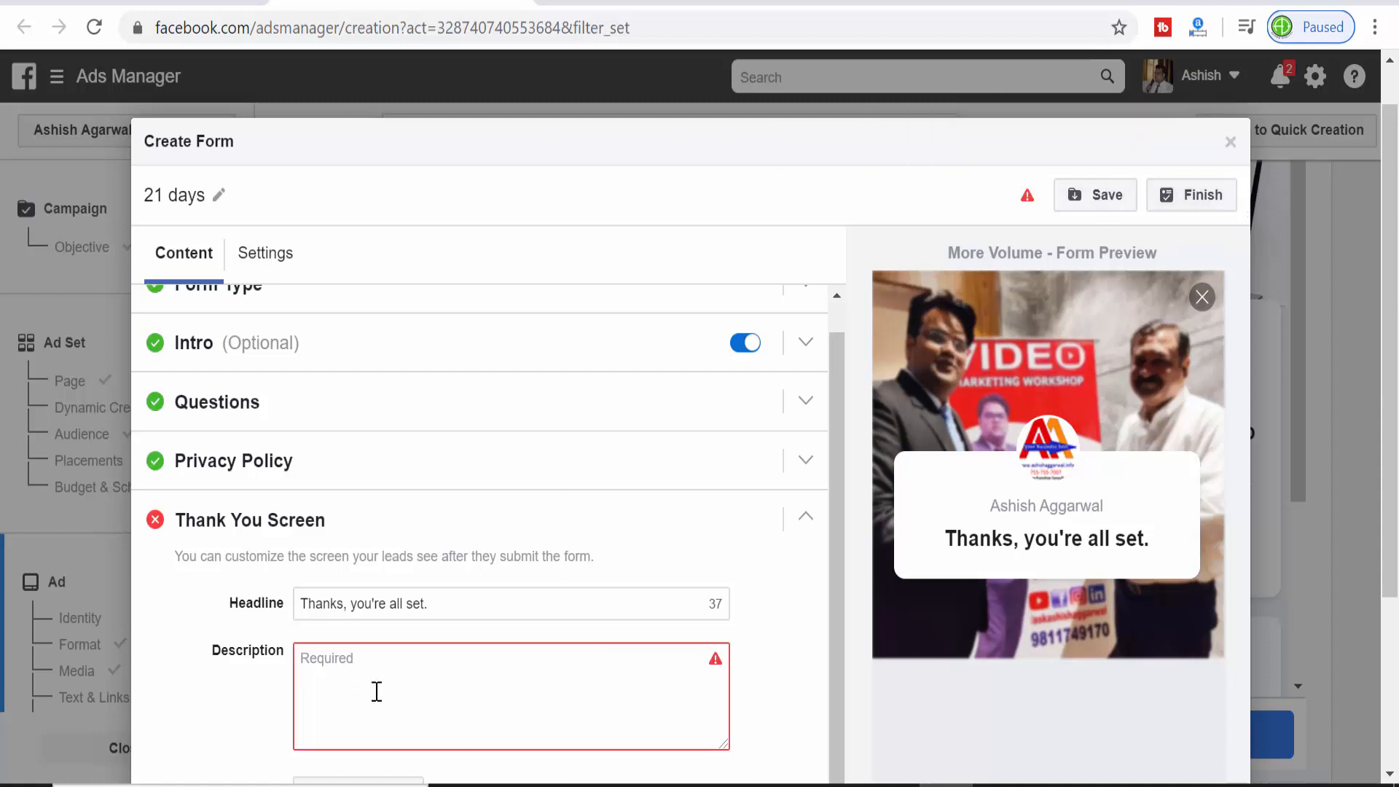
- Fill in the thank-you screen's required description with "Hello" and finish the form
click(390, 672)
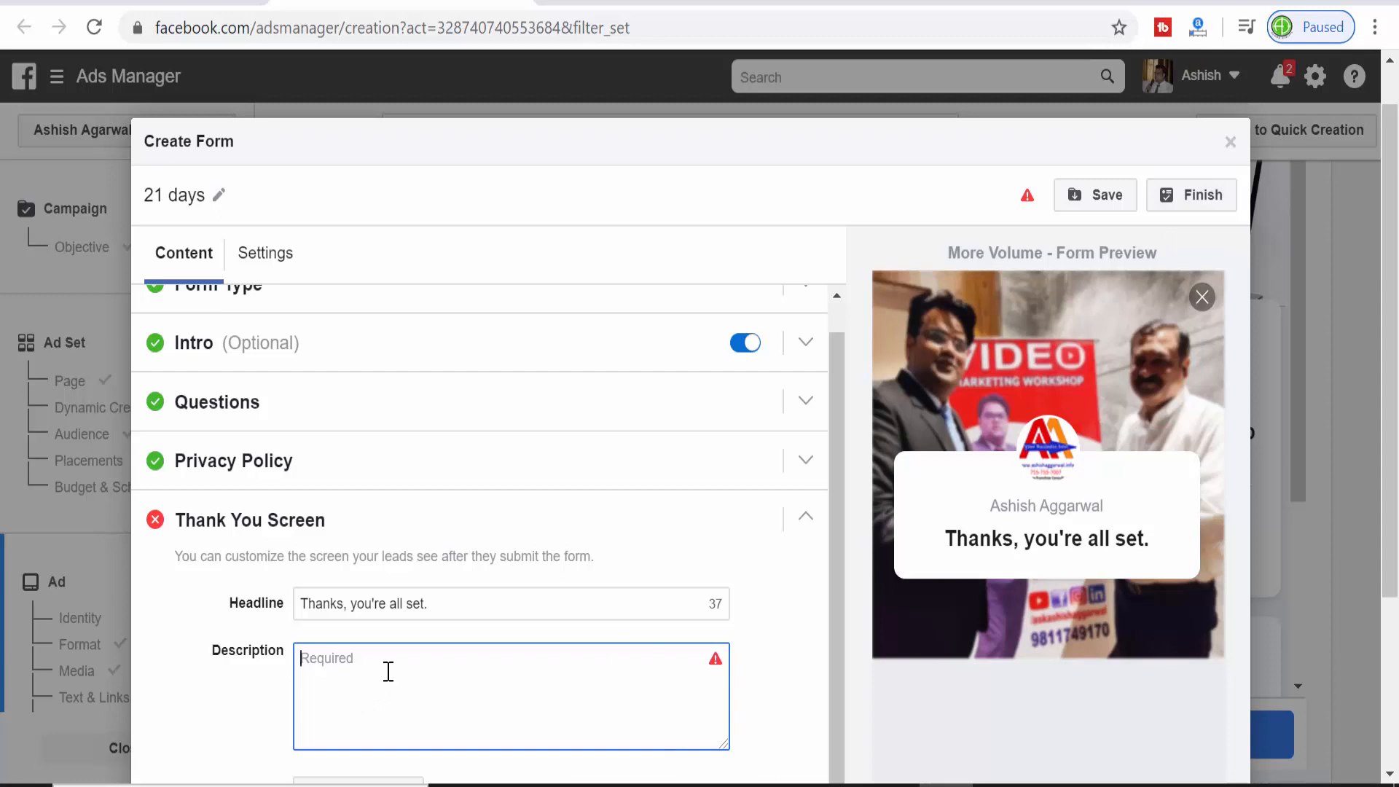
text(Hello)
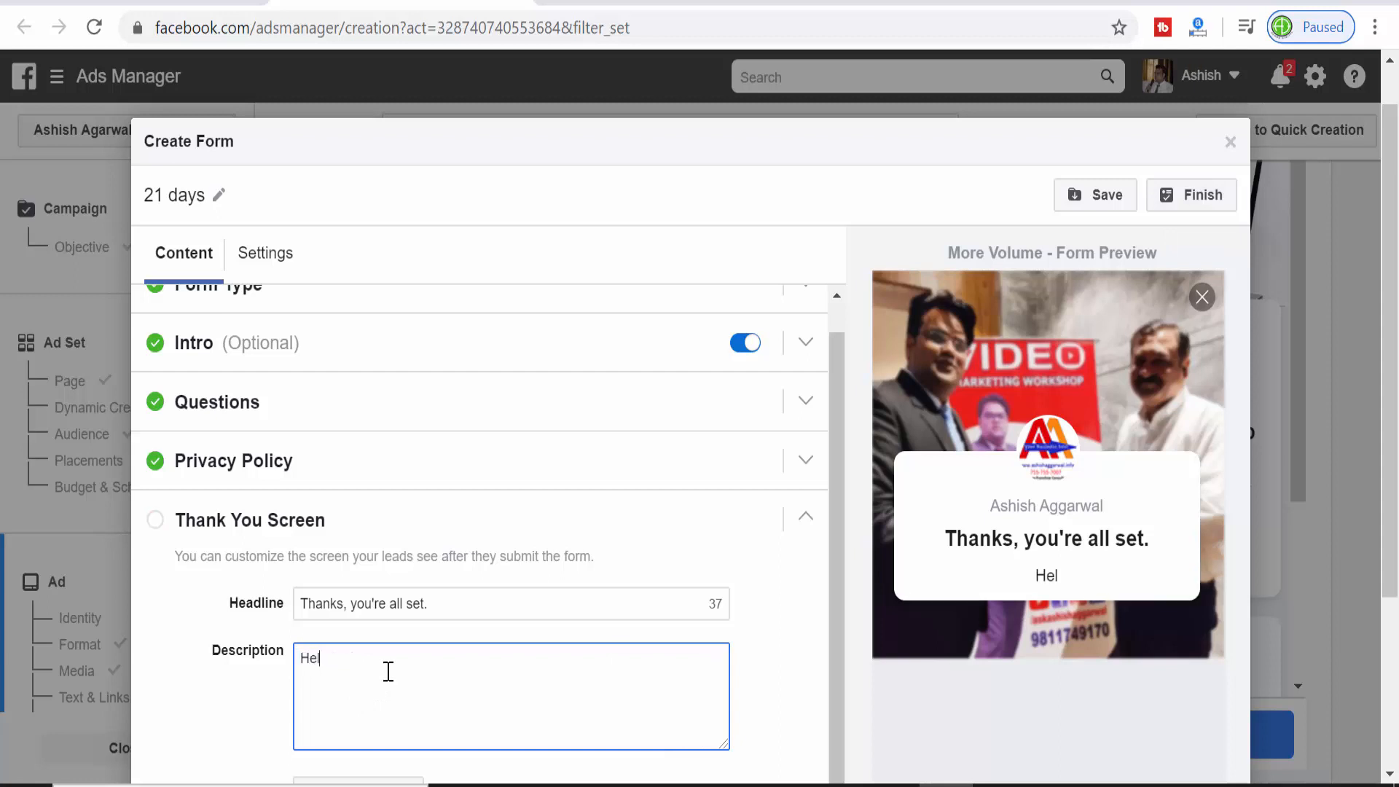
click(1213, 195)
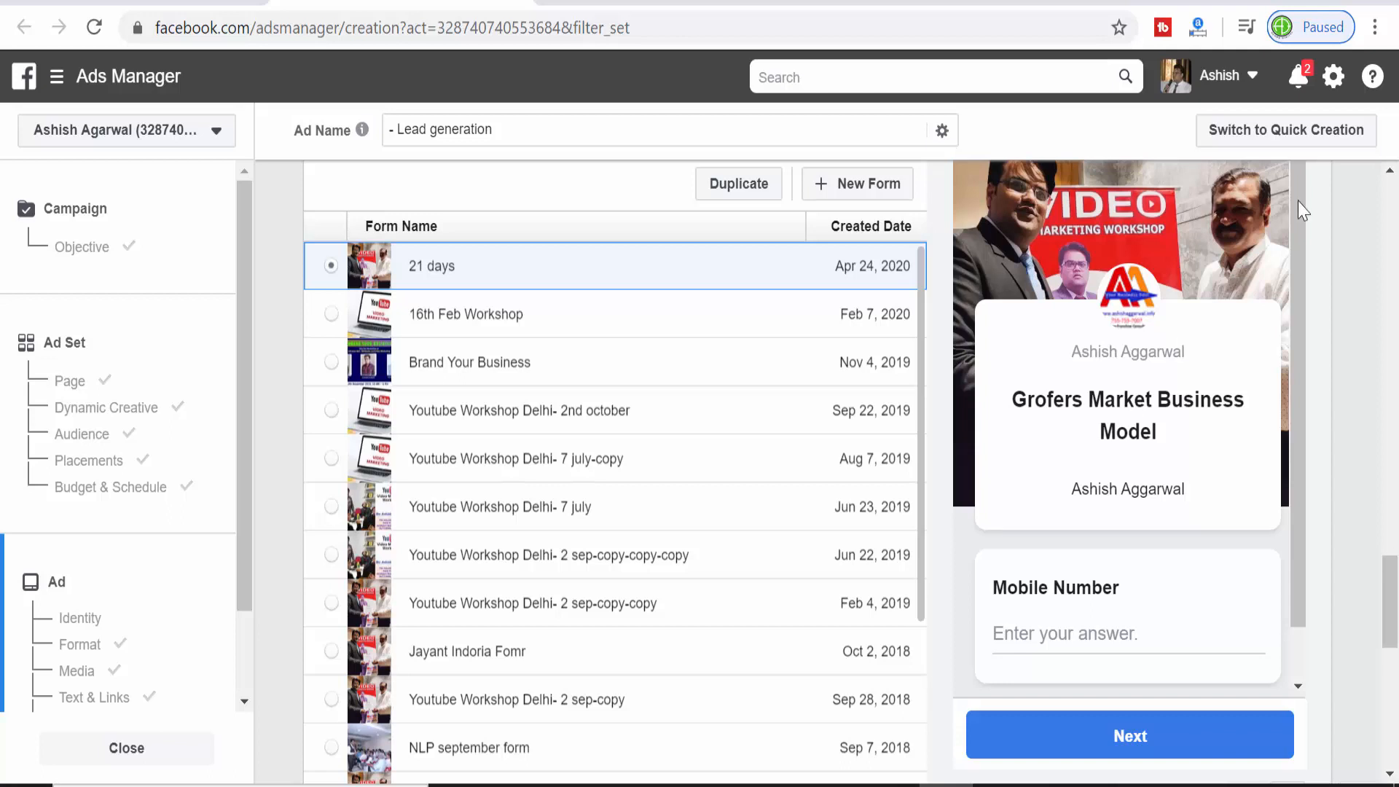
- Check the ad's Instant Form selection and Tracking settings, and confirm the lead generation ad to submit the campaign
drag(1388, 636, 1344, 584)
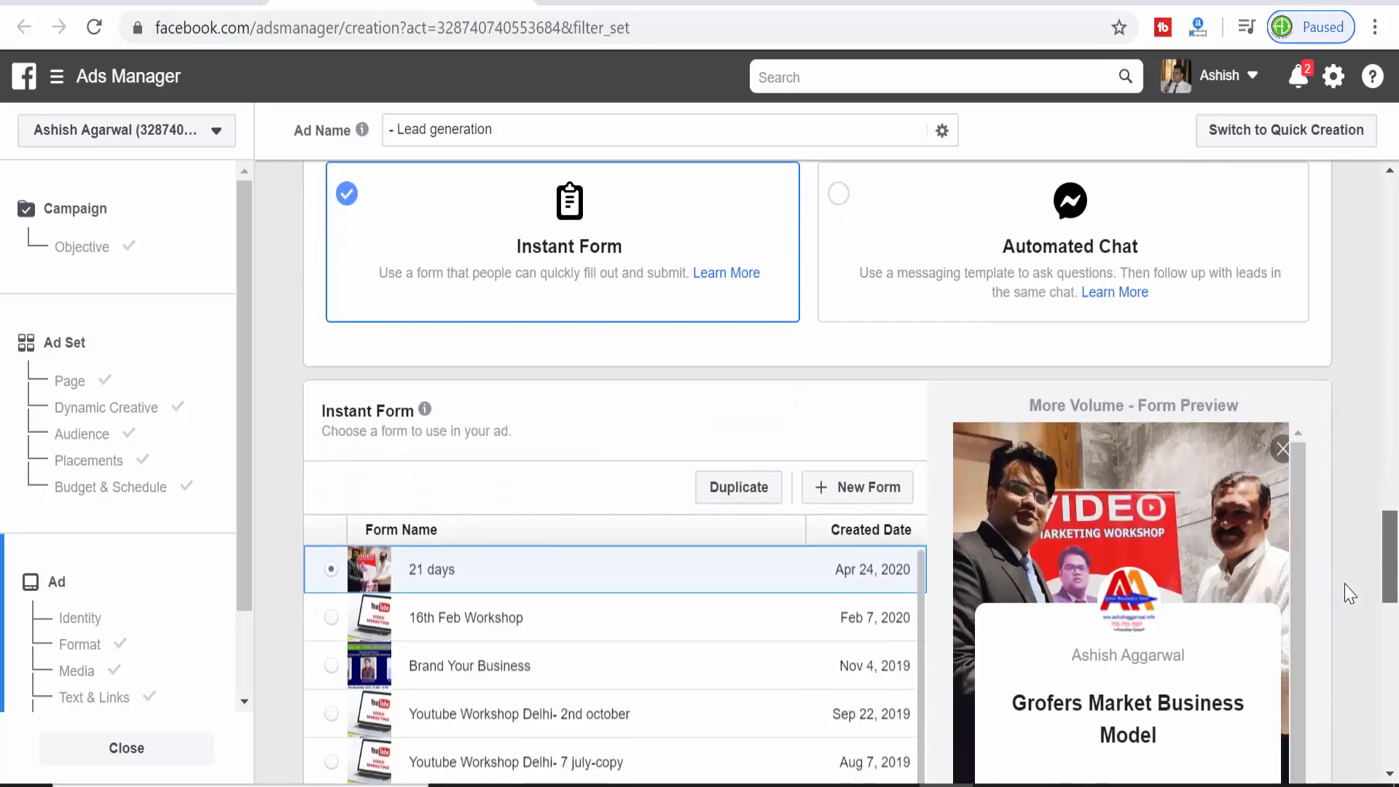
drag(1388, 580, 1383, 720)
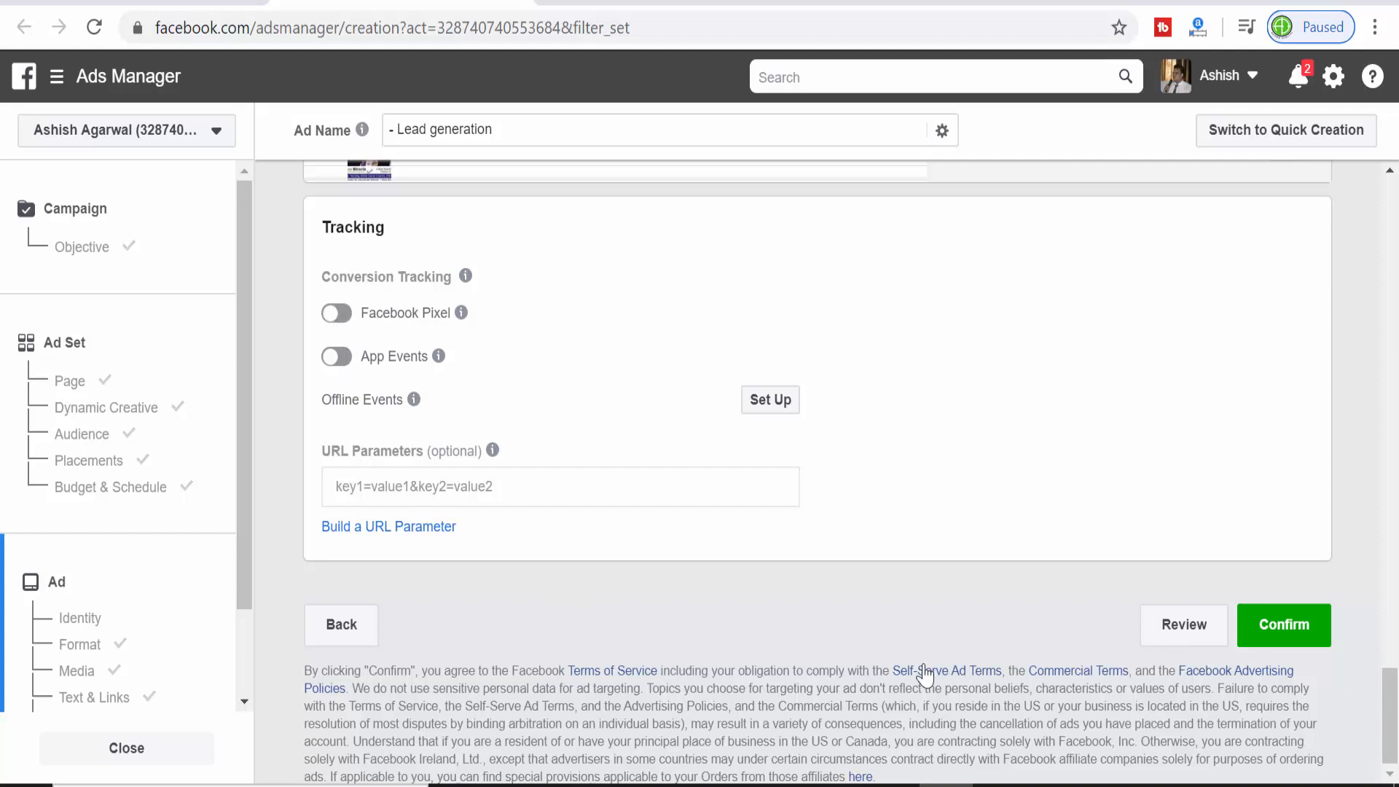
scroll(1391, 718, up, 4)
scroll(1389, 714, down, 4)
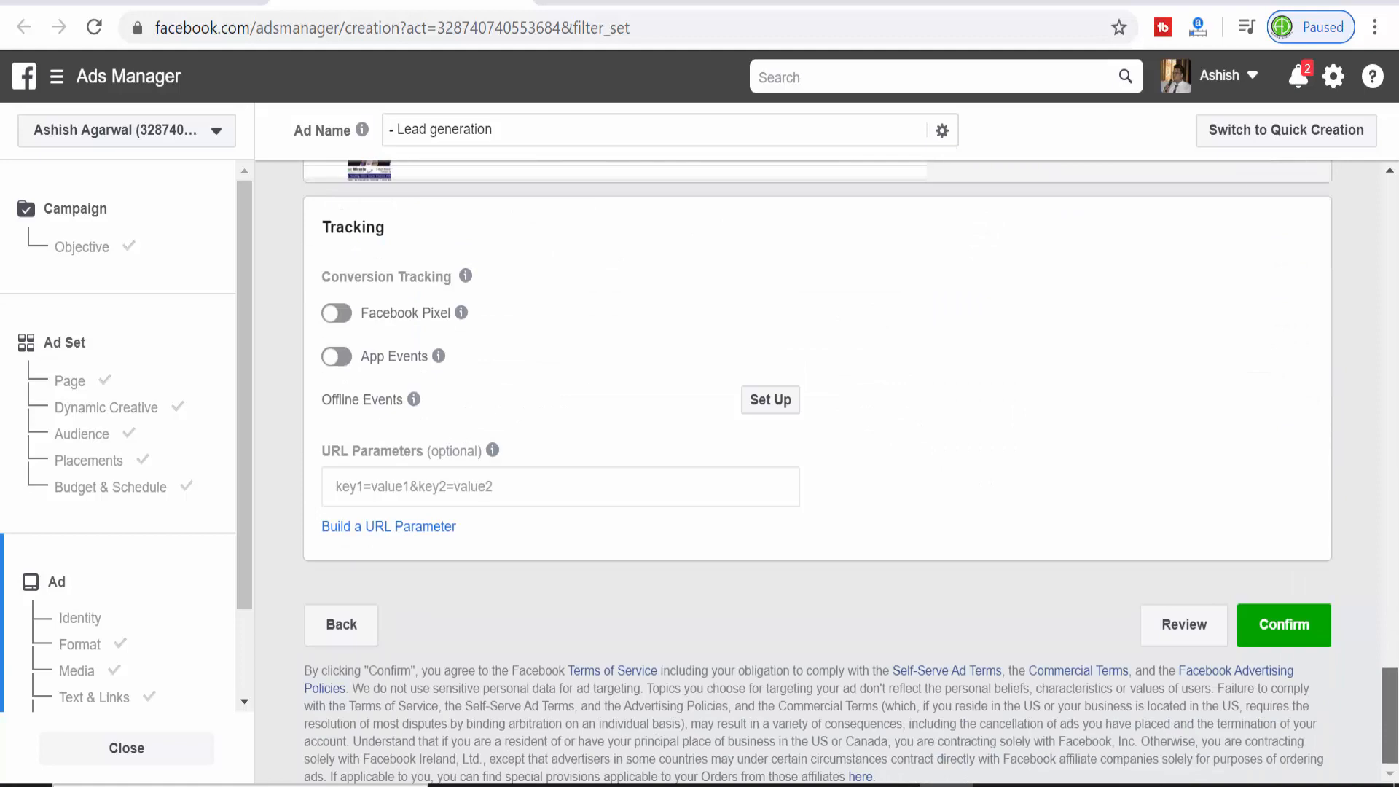
click(1277, 625)
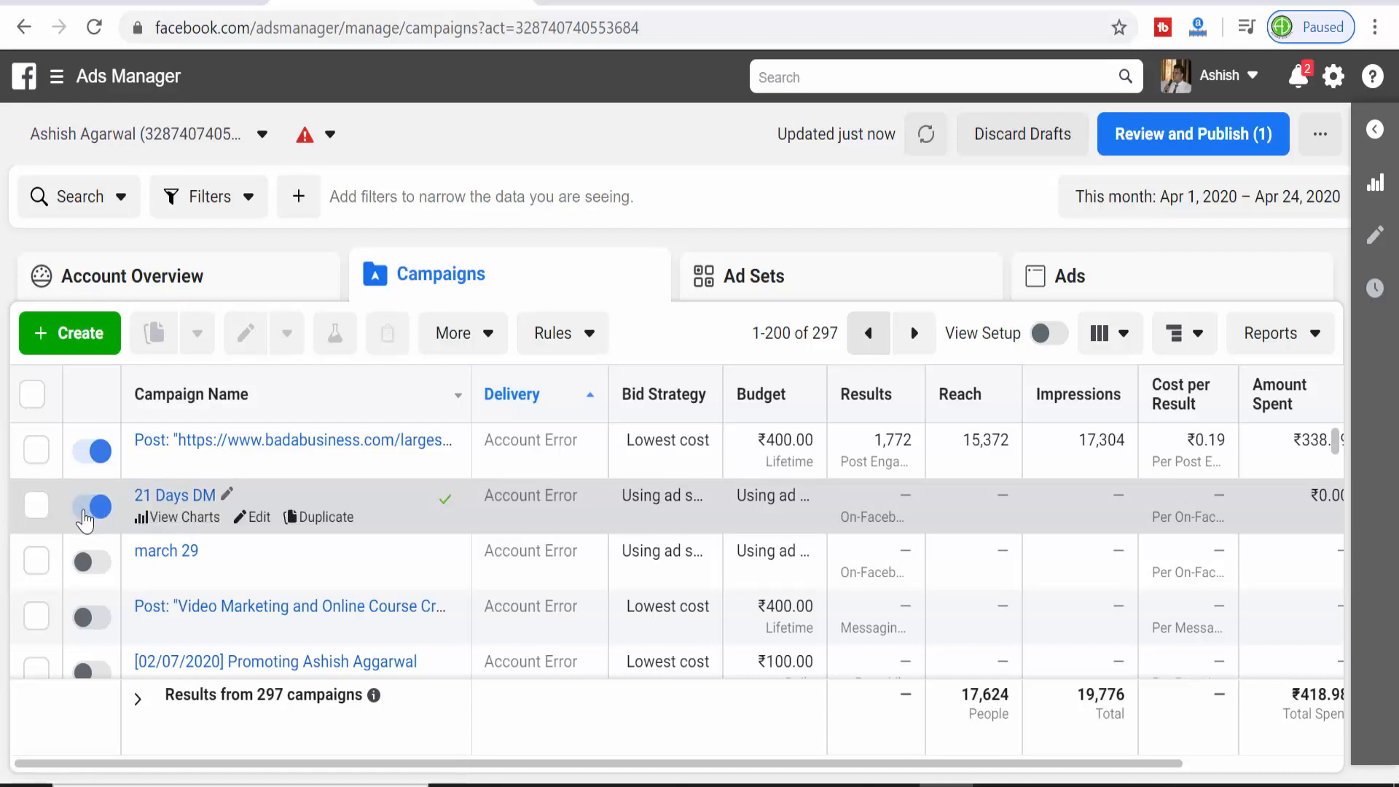
- Turn off the "21 Days DM" campaign and the badabusiness.com post campaign in the campaign list
click(85, 514)
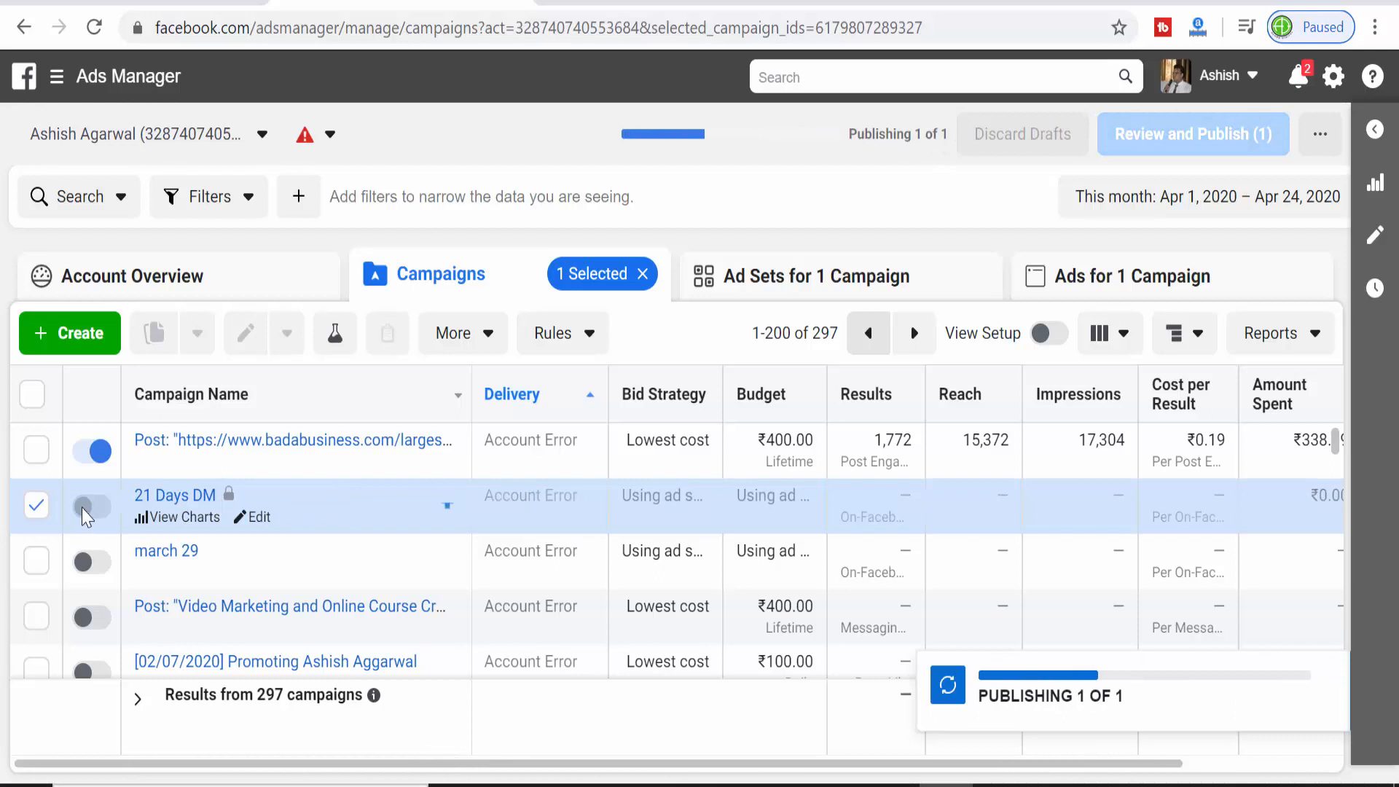
click(80, 465)
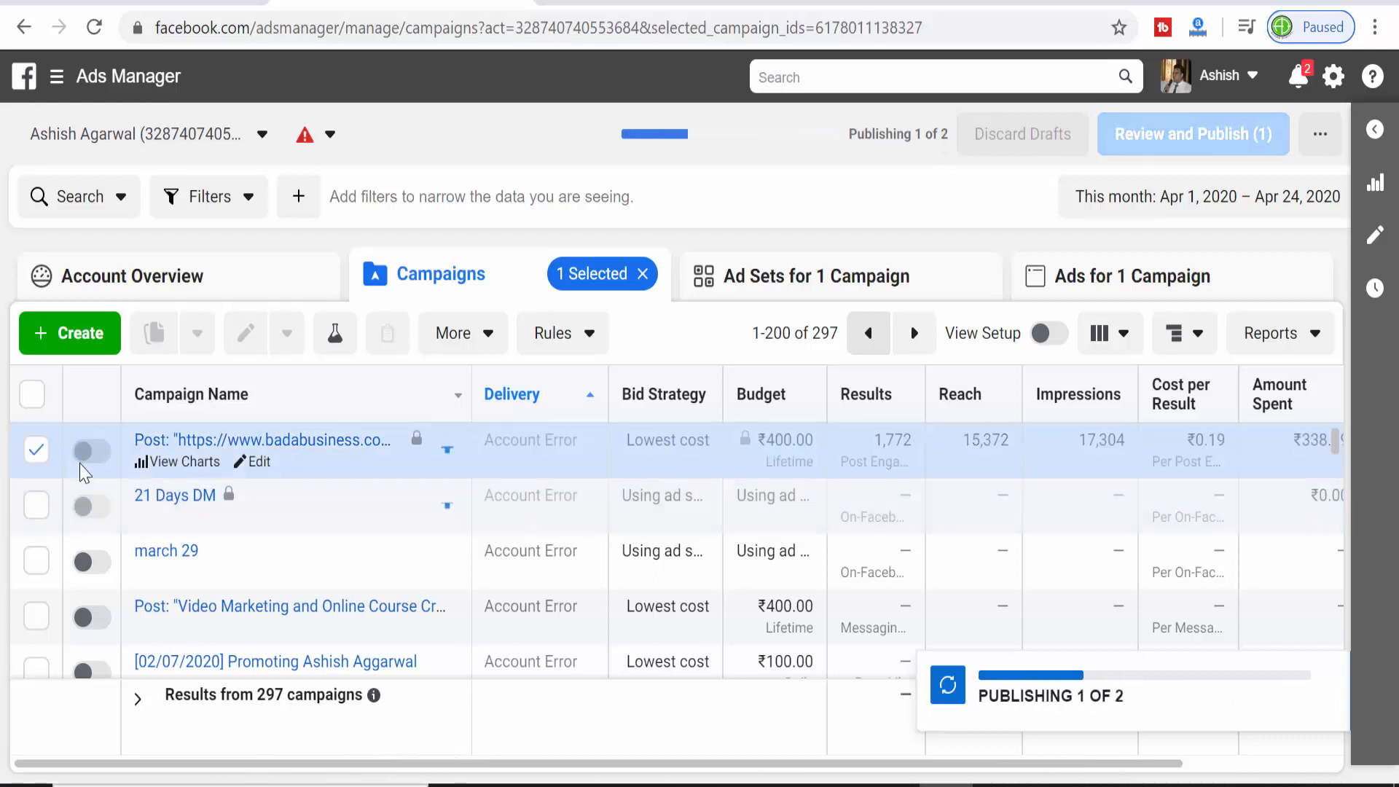